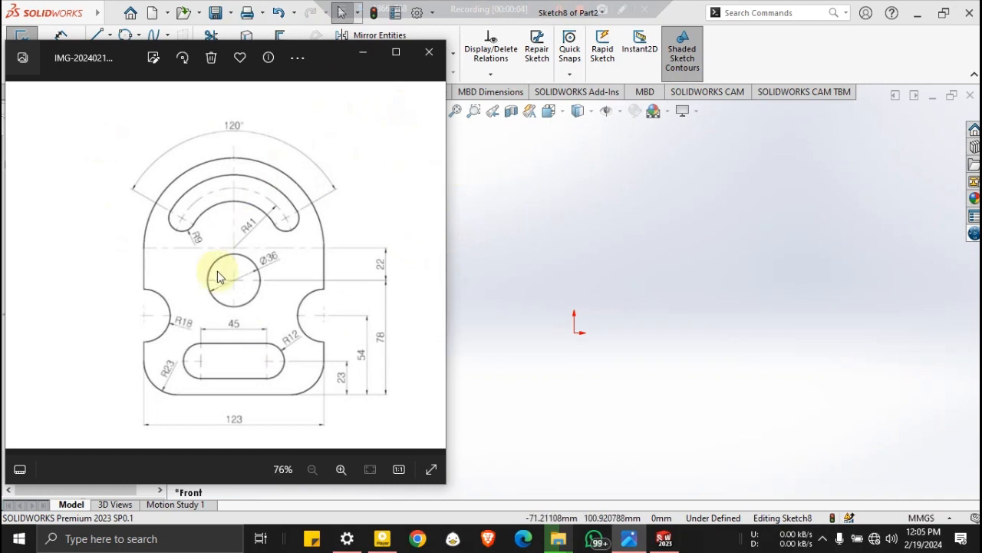
Sketch a circle about 43 mm in diameter centred on the origin
click(604, 207)
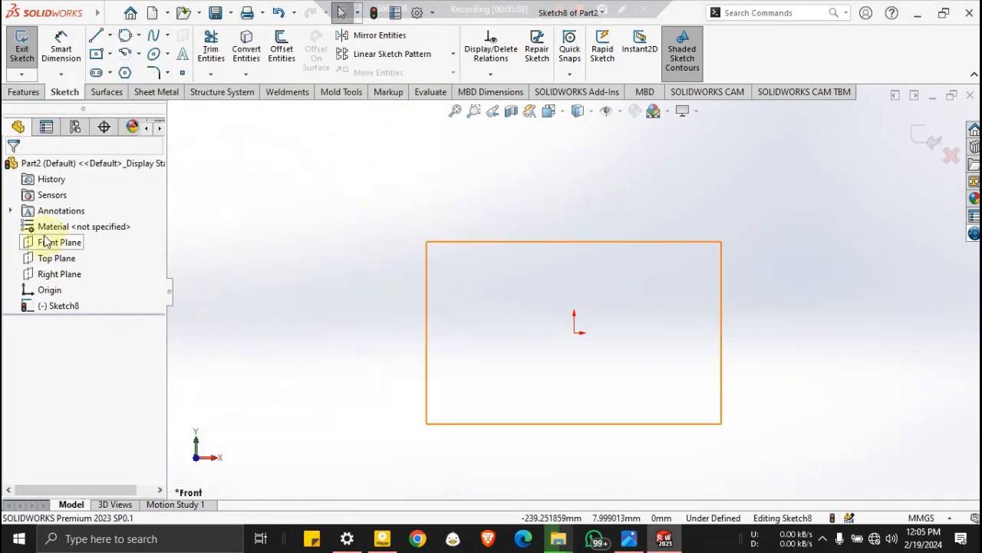
click(46, 244)
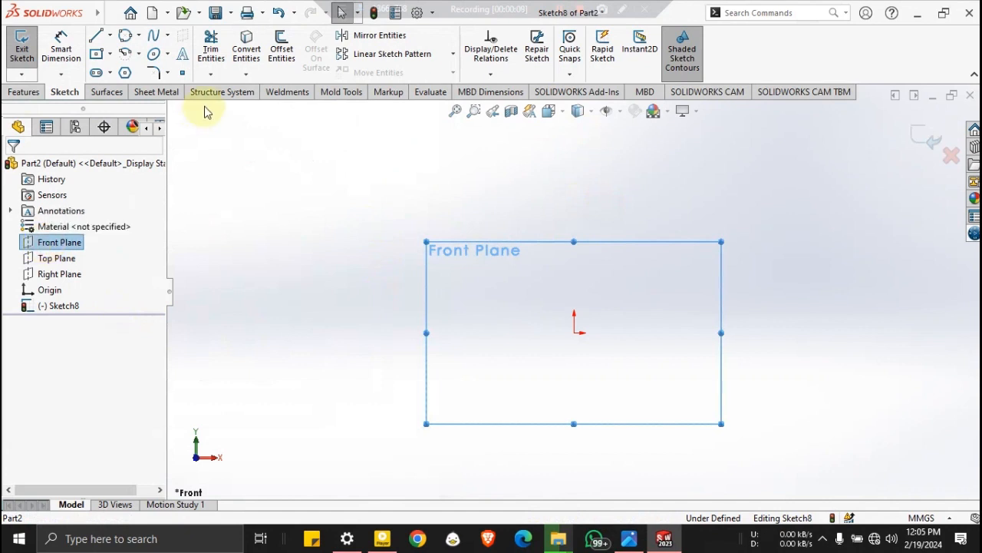
click(139, 36)
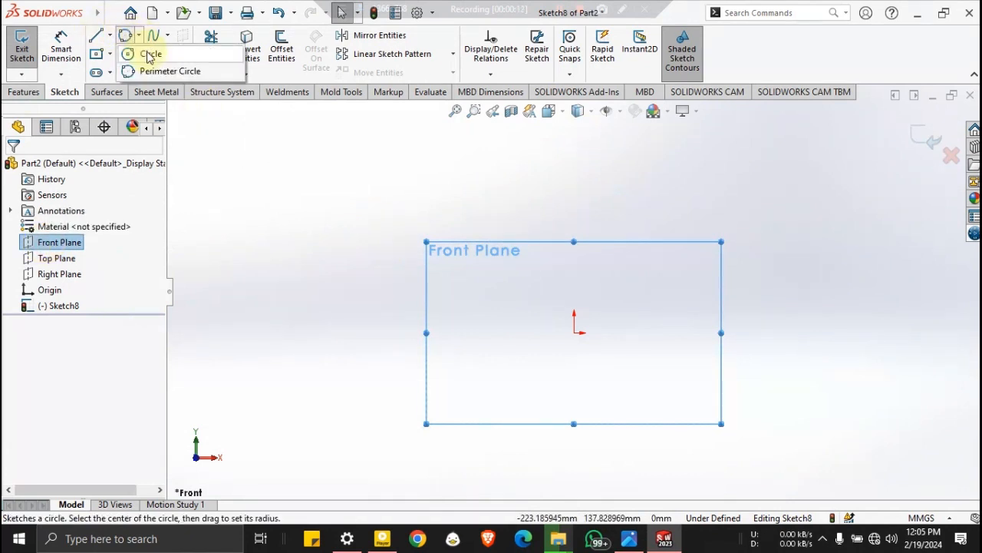
click(145, 52)
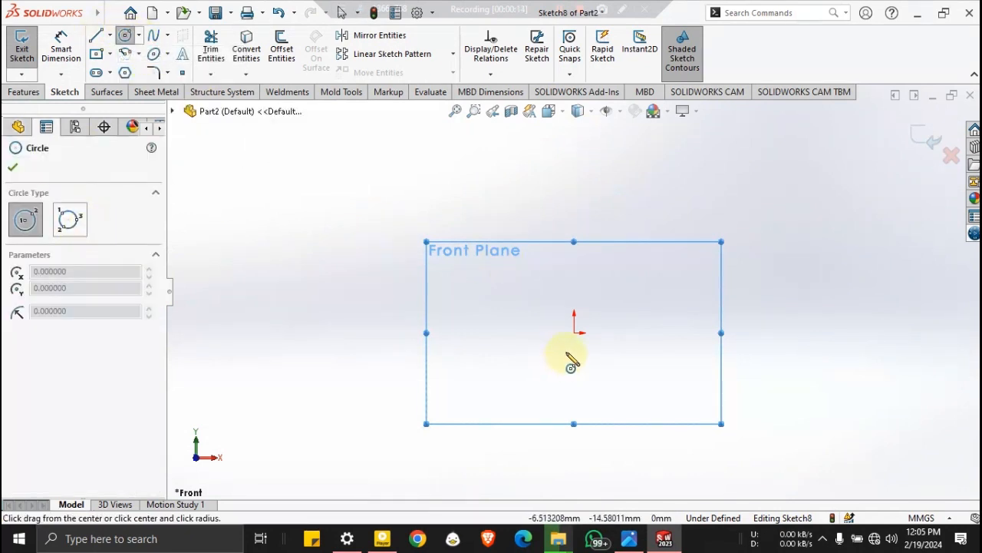
drag(574, 332, 604, 312)
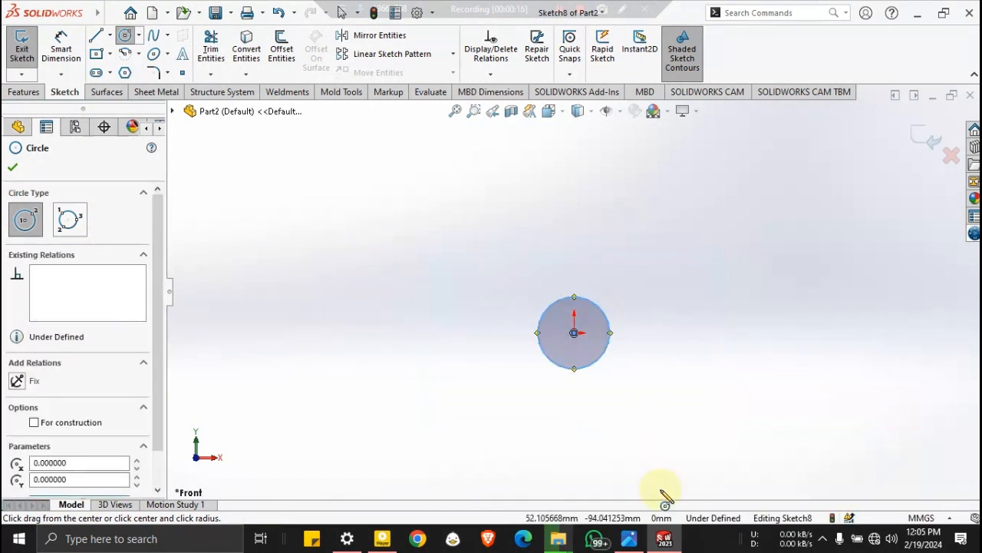
Dimension the circle with a diameter of 36 mm, as given in the reference drawing
click(629, 538)
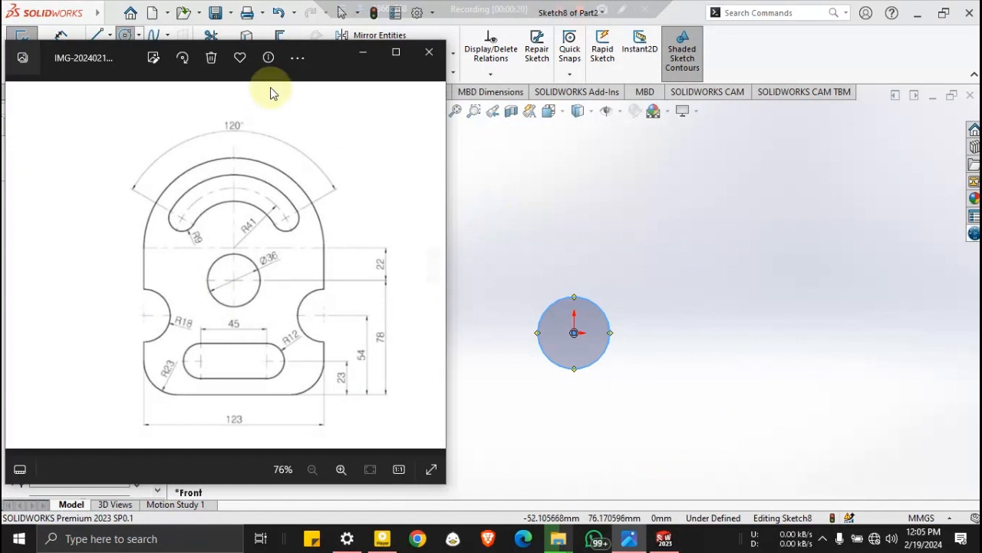
click(61, 40)
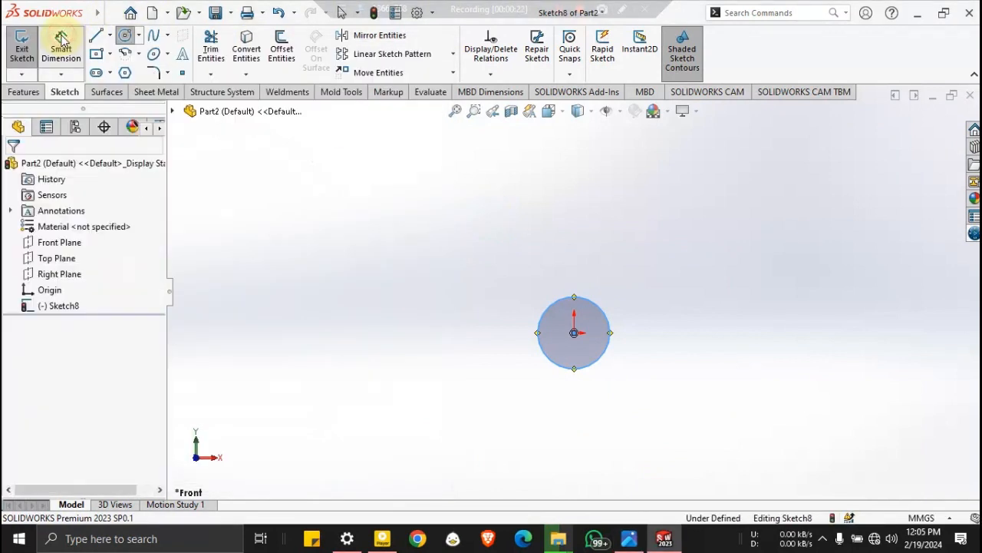
click(61, 38)
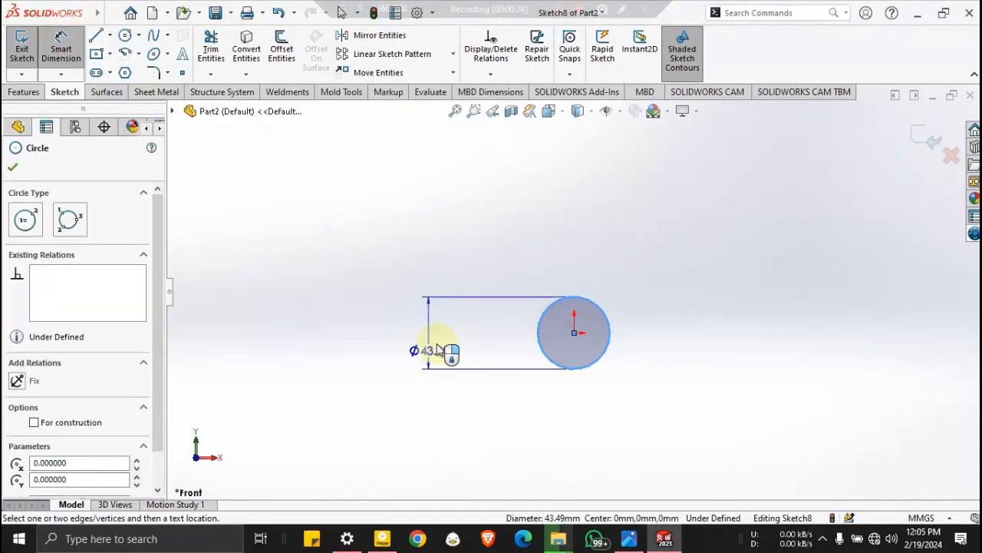
click(455, 344)
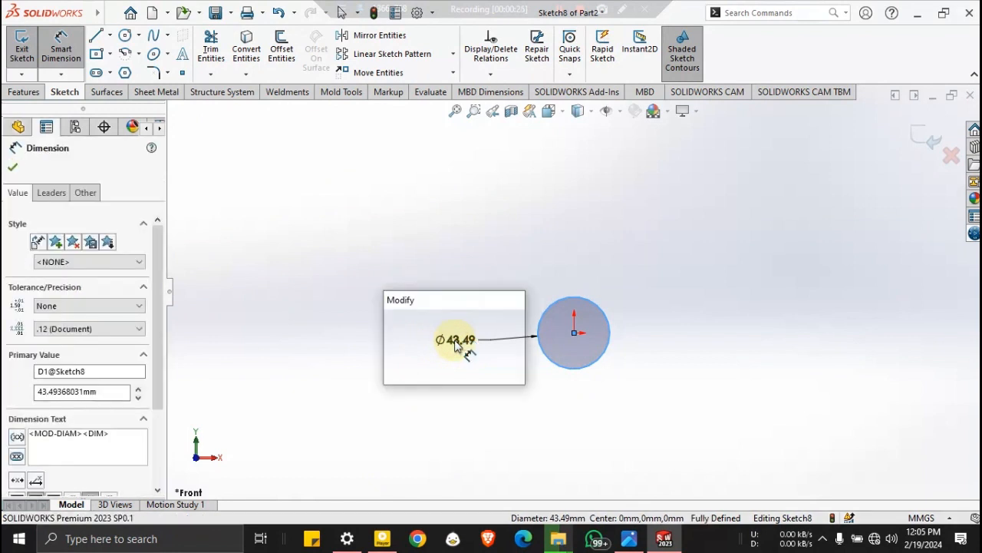
text(36)
key(Return)
click(629, 540)
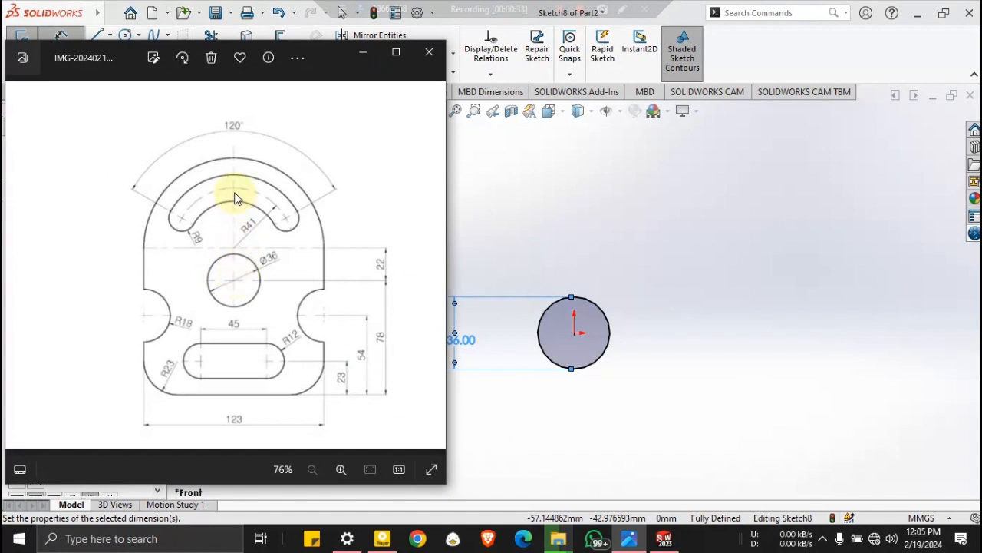
click(361, 57)
click(111, 73)
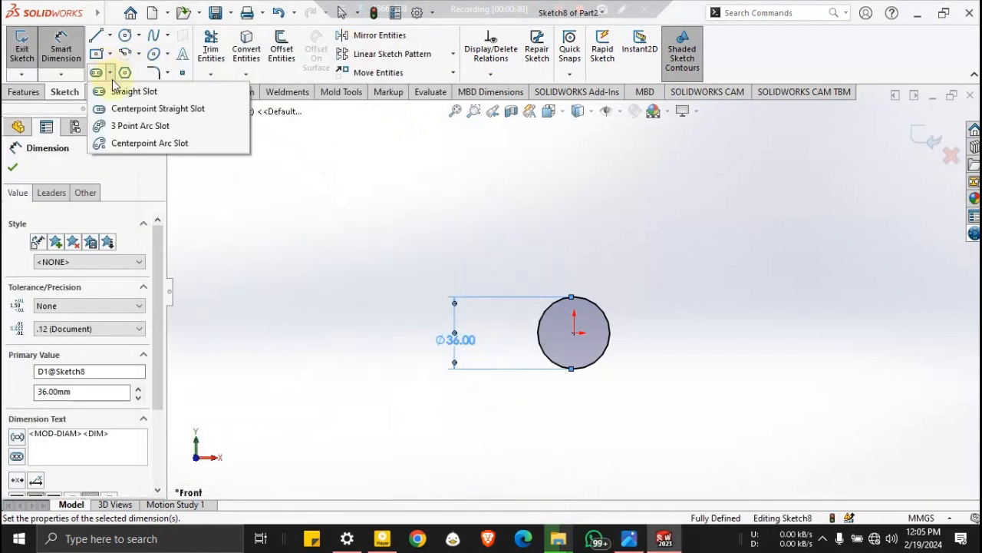
click(151, 142)
click(574, 332)
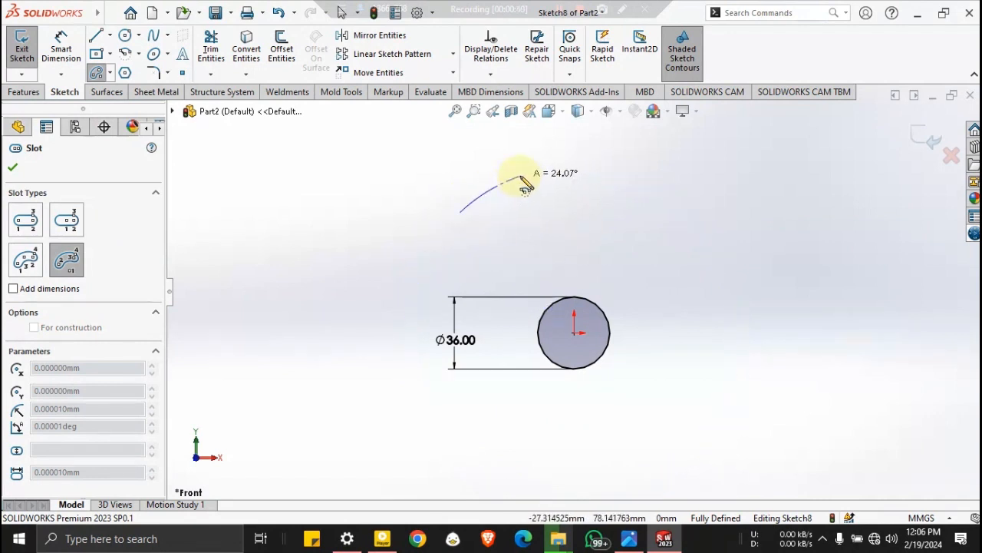
click(660, 192)
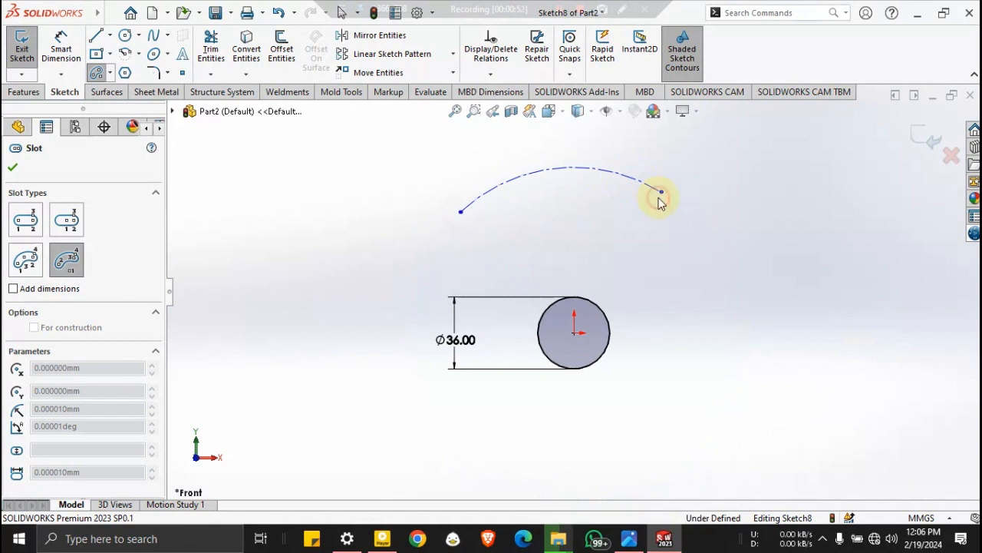
key(Escape)
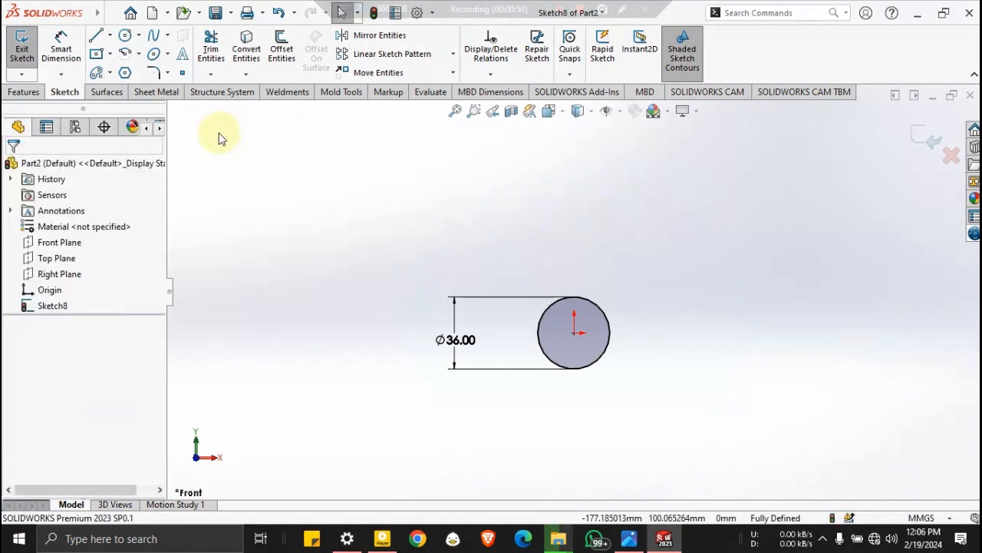
Draw two slanted lines from the origin, about 93 mm up to the left and about 73 mm up to the right
click(575, 333)
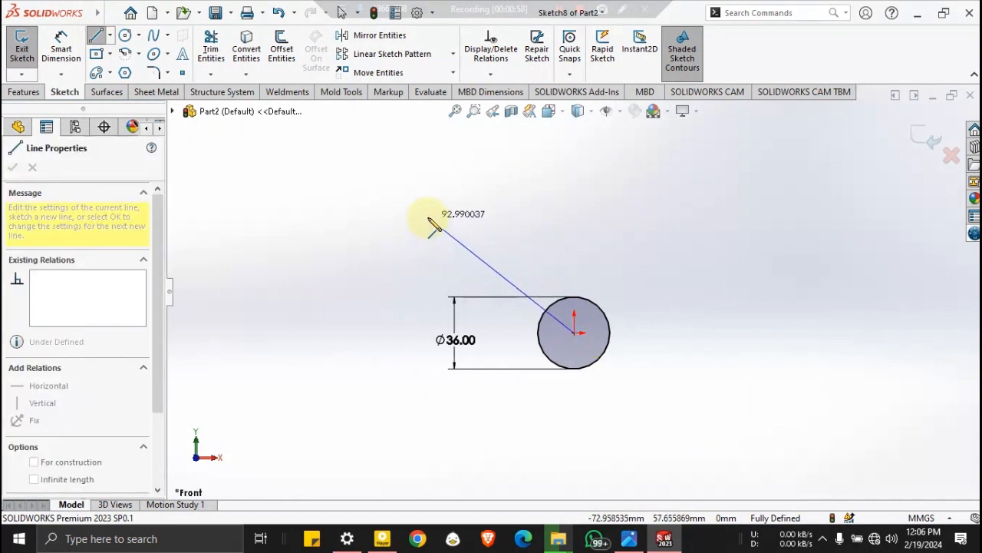
click(429, 218)
key(Escape)
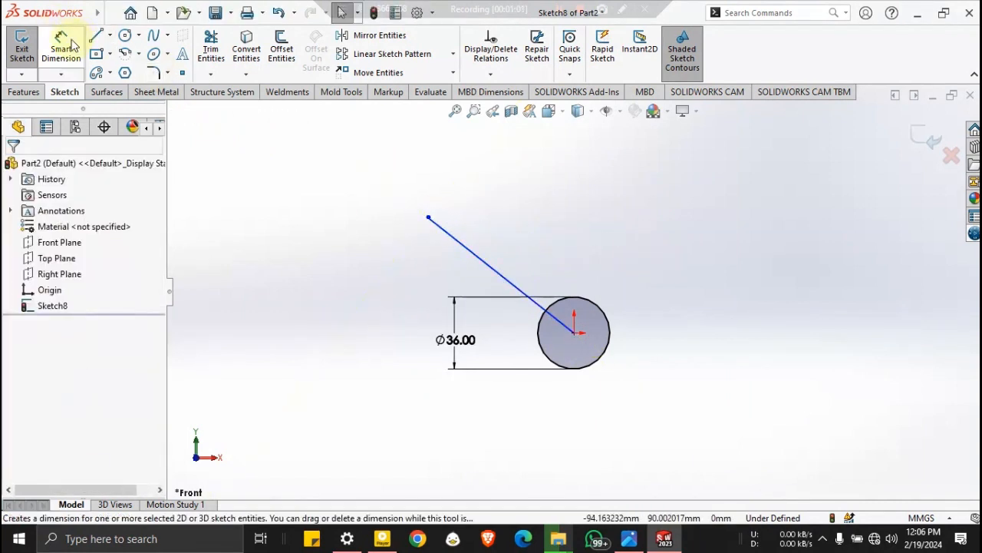
click(96, 35)
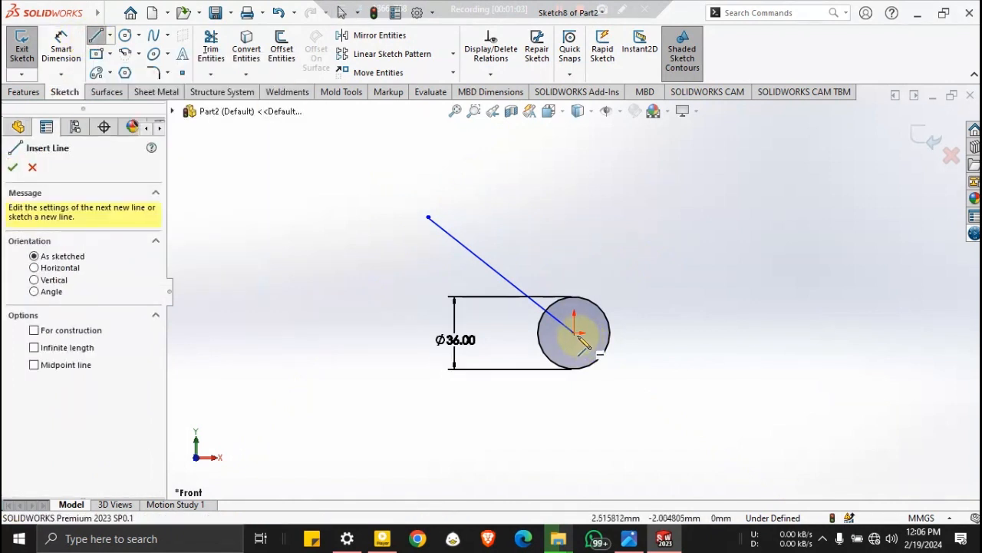
click(574, 333)
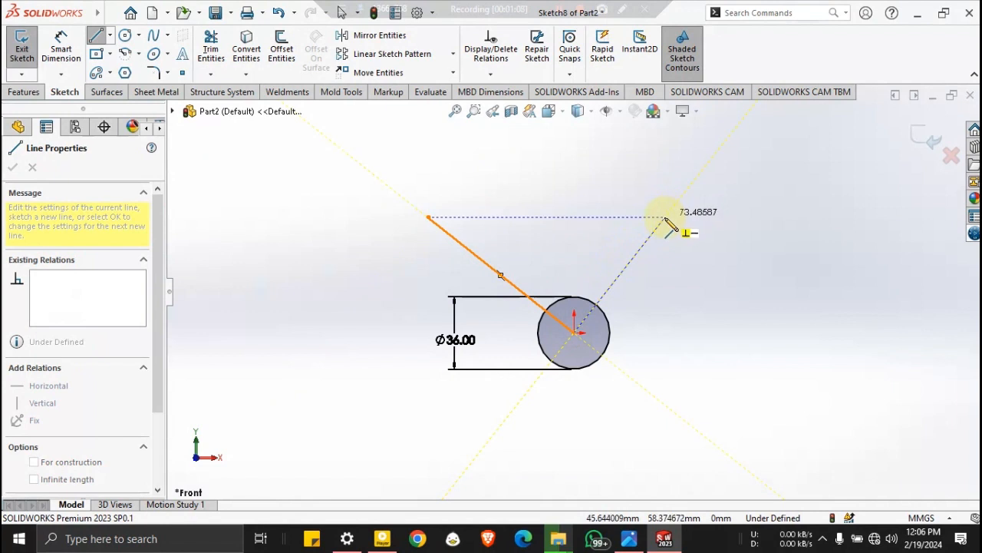
click(664, 219)
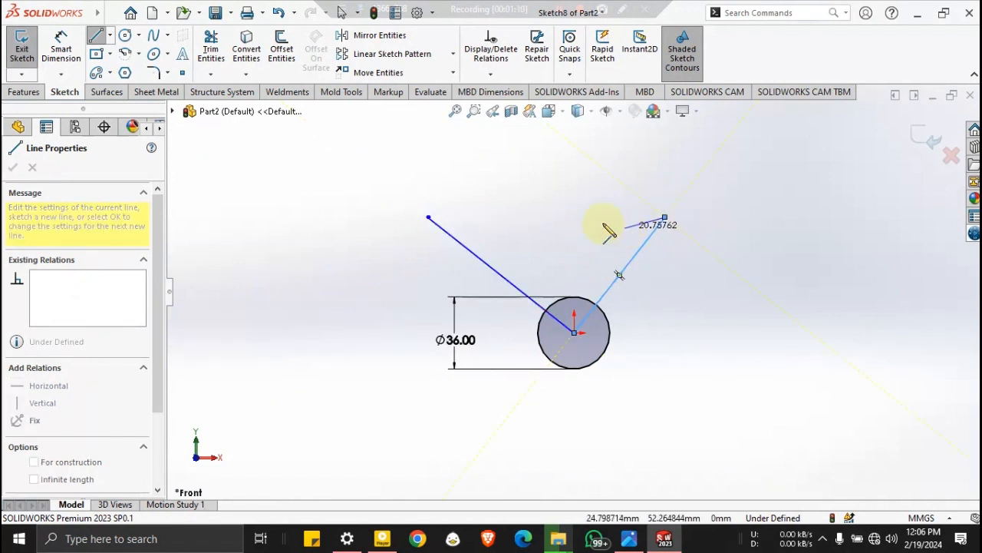
key(Escape)
key(Escape)
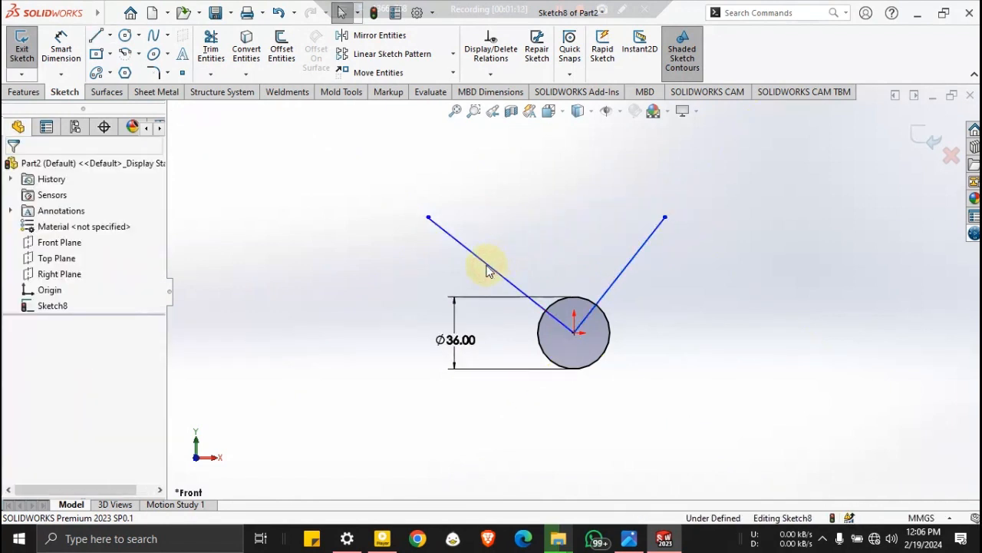
Convert both slanted lines from the origin to construction geometry
click(488, 264)
click(550, 223)
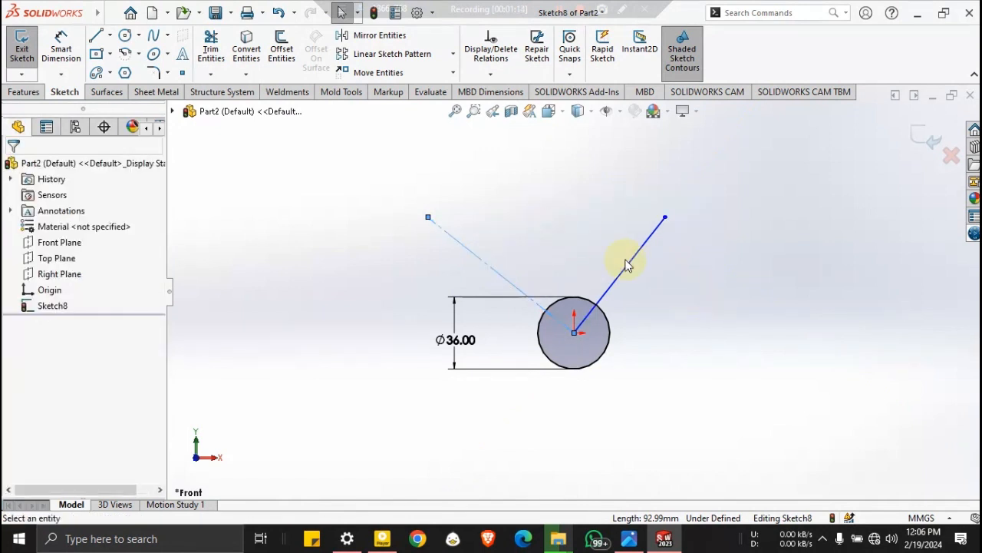
click(631, 261)
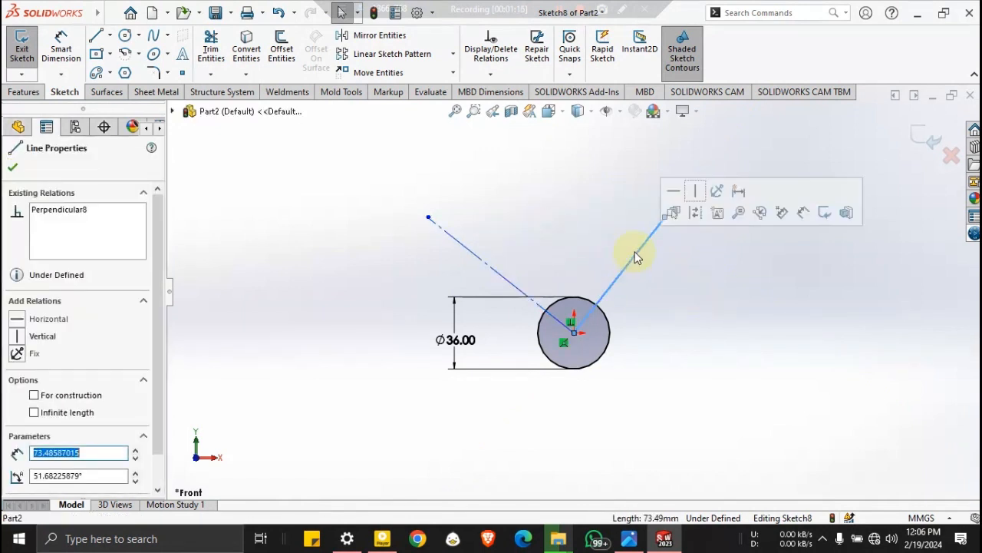
click(693, 216)
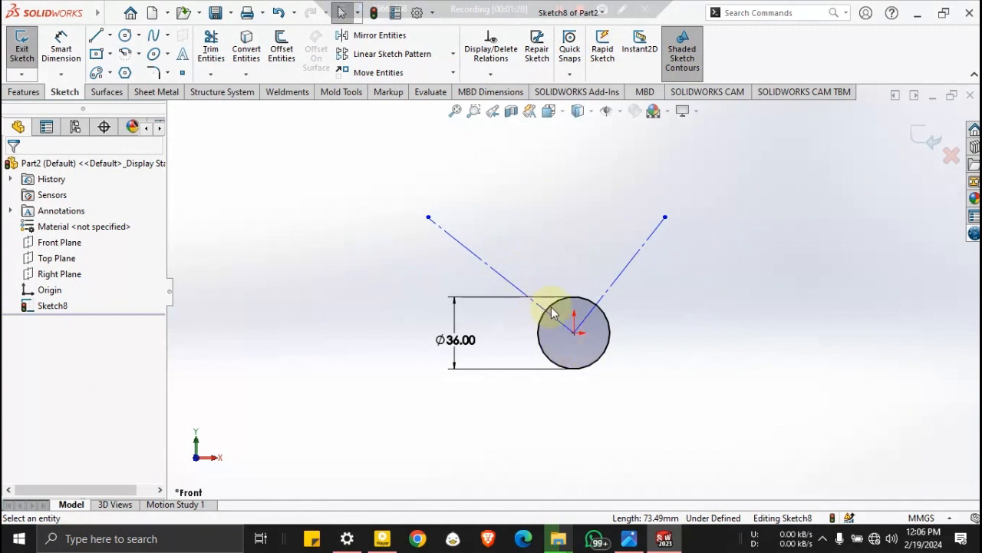
click(60, 48)
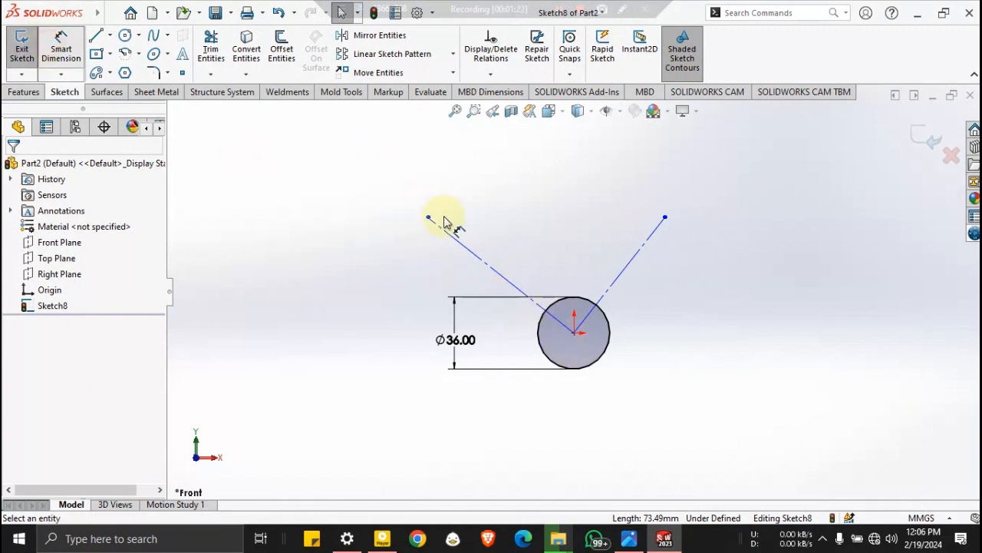
key(Escape)
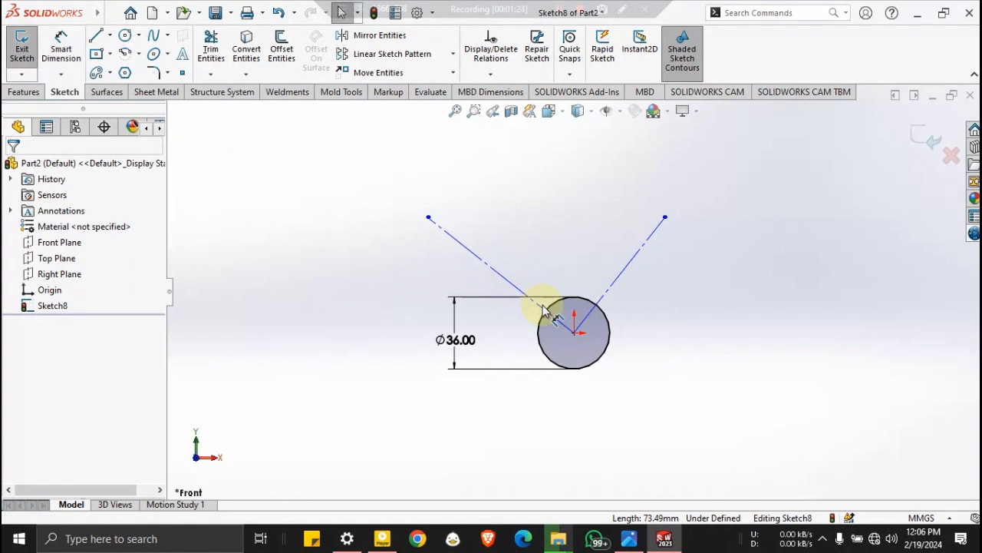
Draw a vertical construction midpoint line centred on the origin, extending beyond the circle at both ends
click(105, 44)
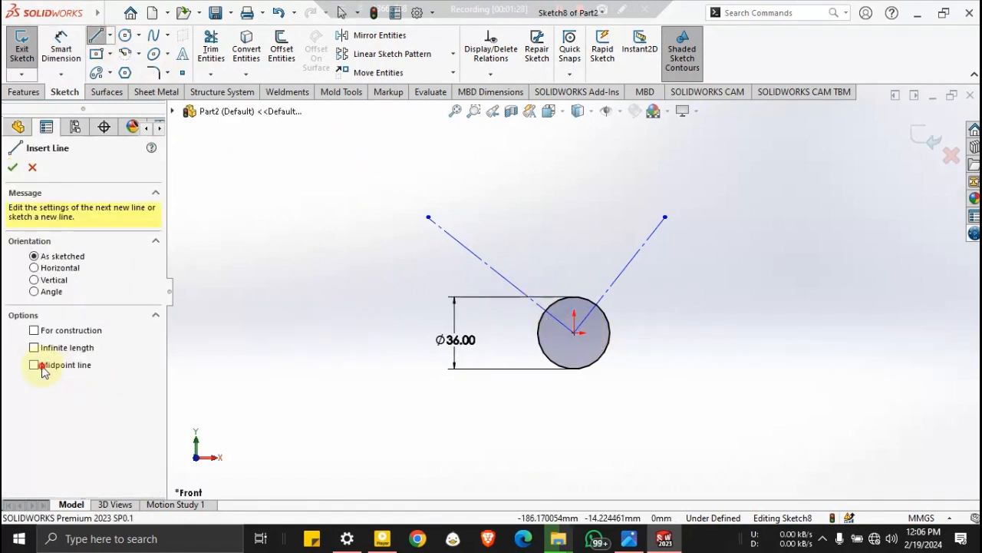
click(45, 336)
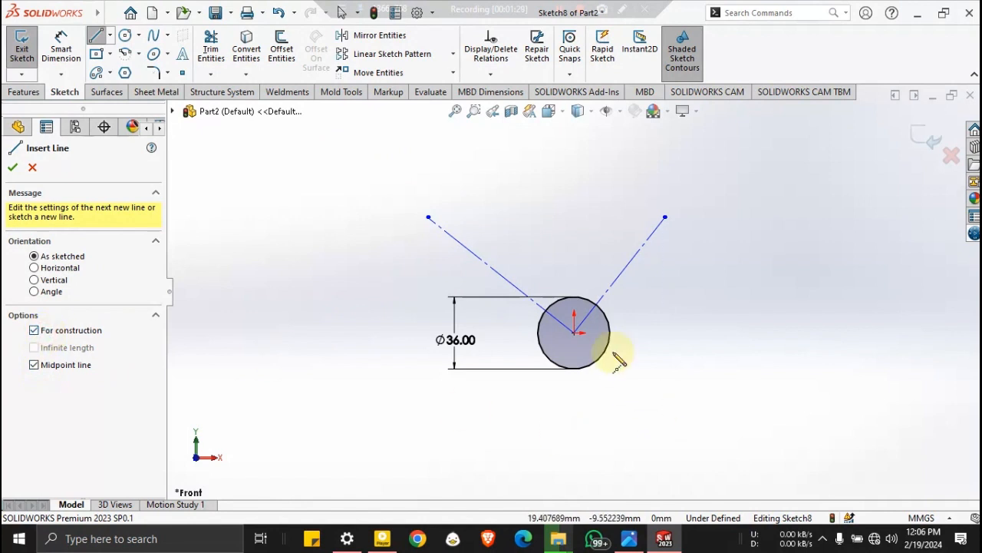
click(574, 332)
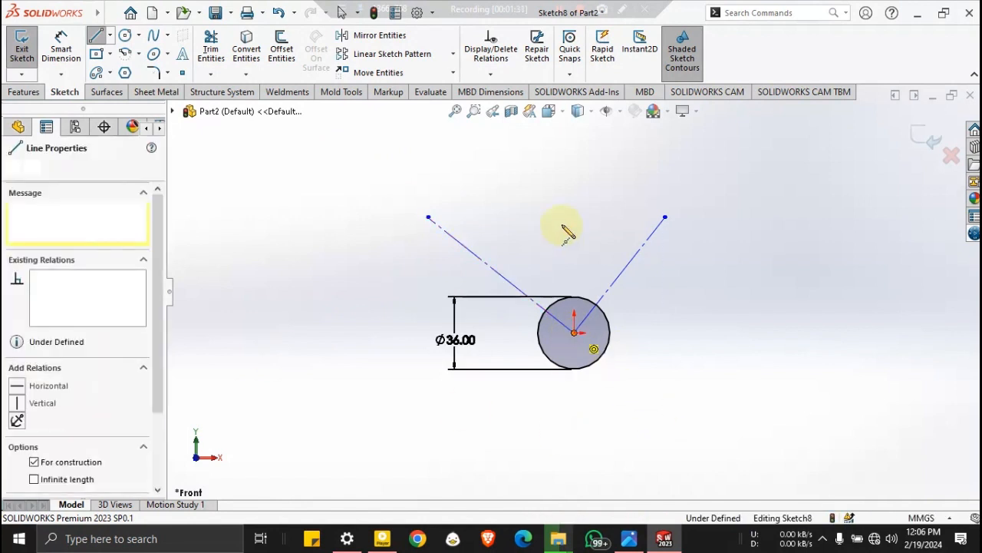
click(574, 206)
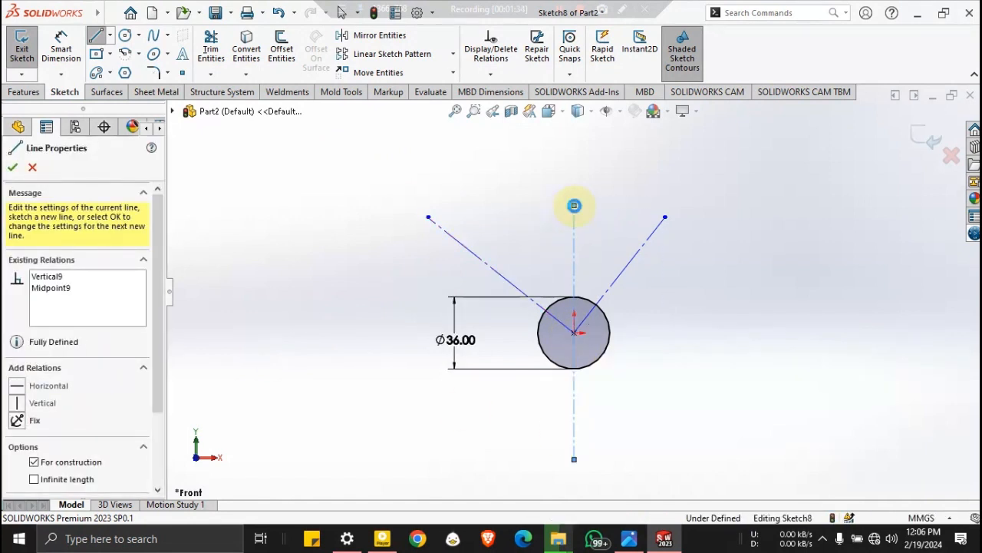
key(Escape)
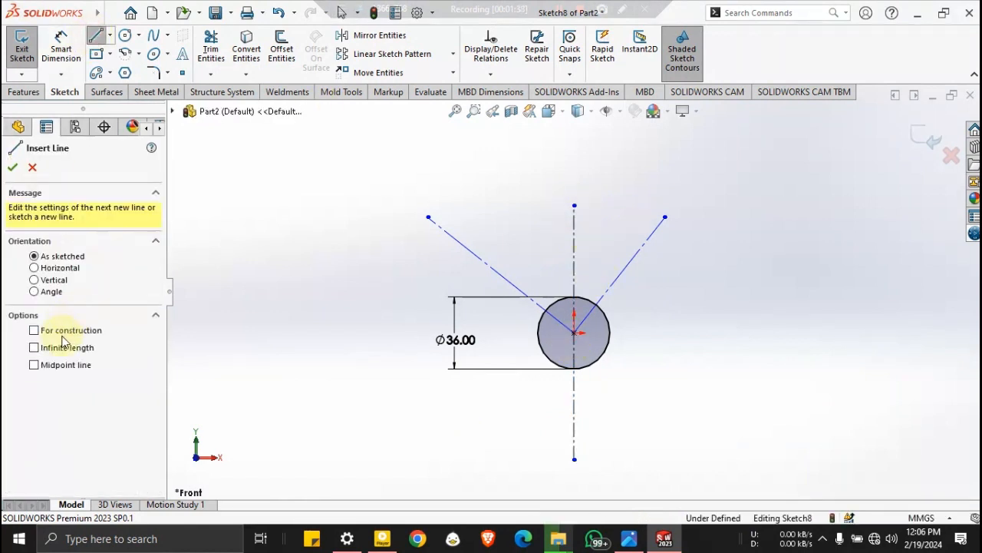
Draw a horizontal midpoint line about 188 mm long centred on the origin and convert it to construction geometry
click(574, 332)
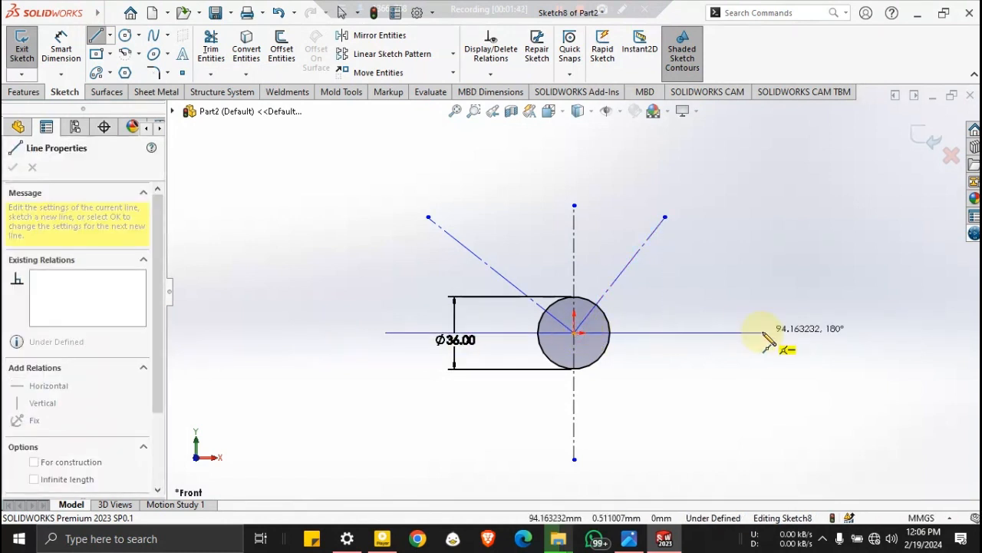
click(764, 333)
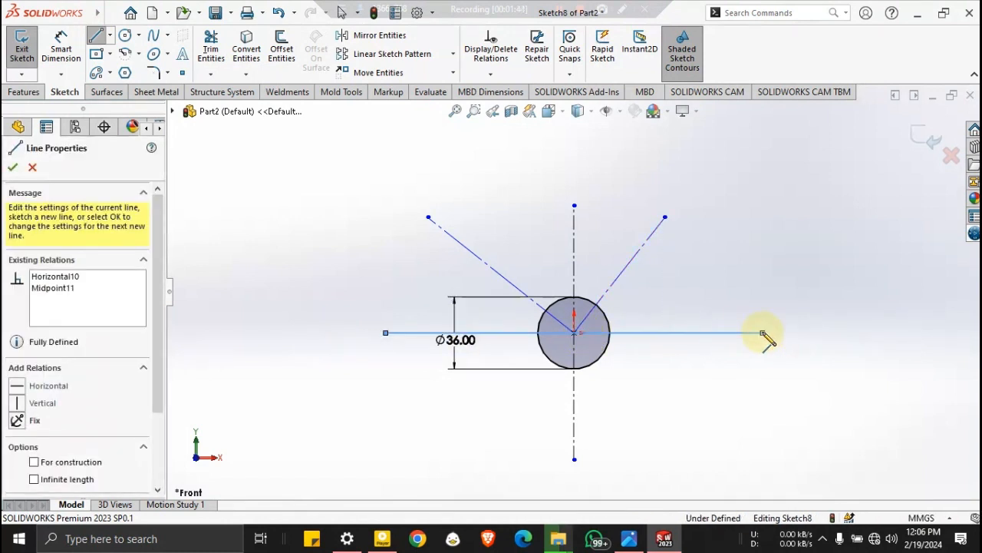
key(Escape)
click(740, 334)
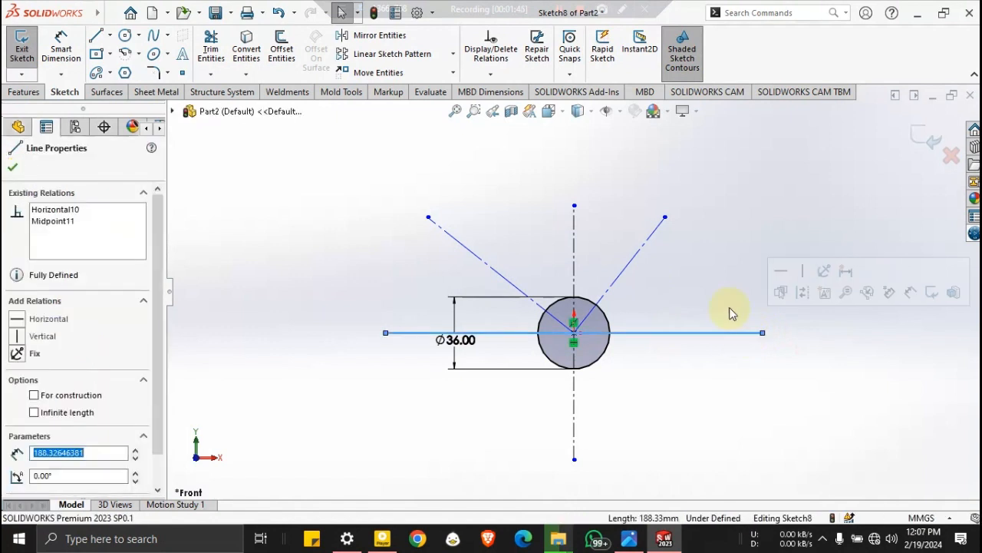
click(802, 294)
key(Escape)
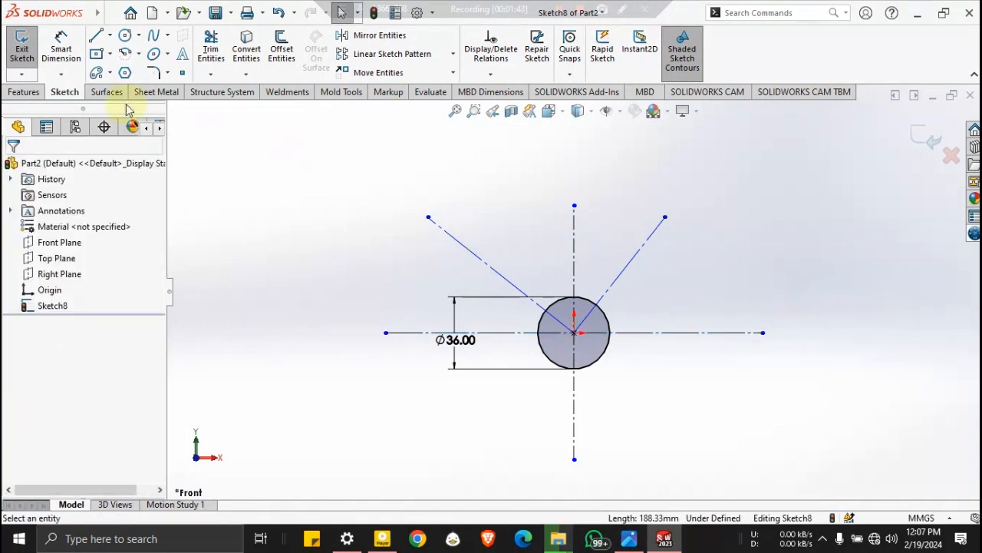
Dimension the angle between the left slanted line and the vertical centreline as 30°
click(62, 50)
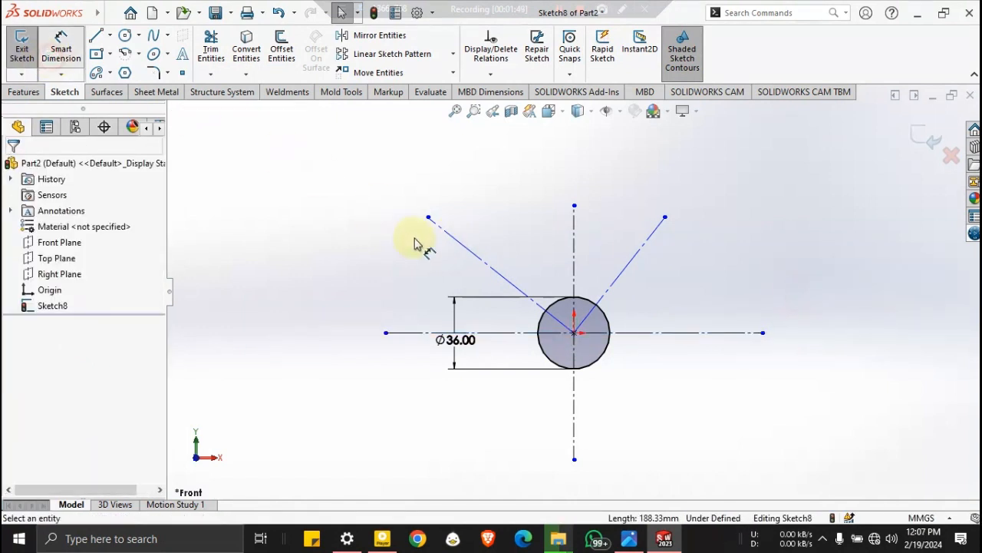
click(457, 244)
click(575, 247)
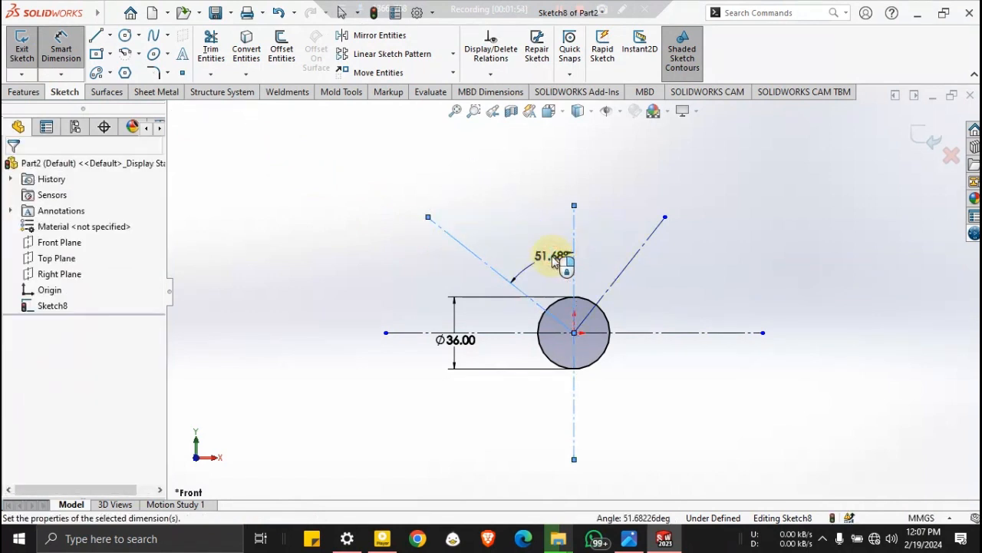
click(554, 261)
text(30)
key(Return)
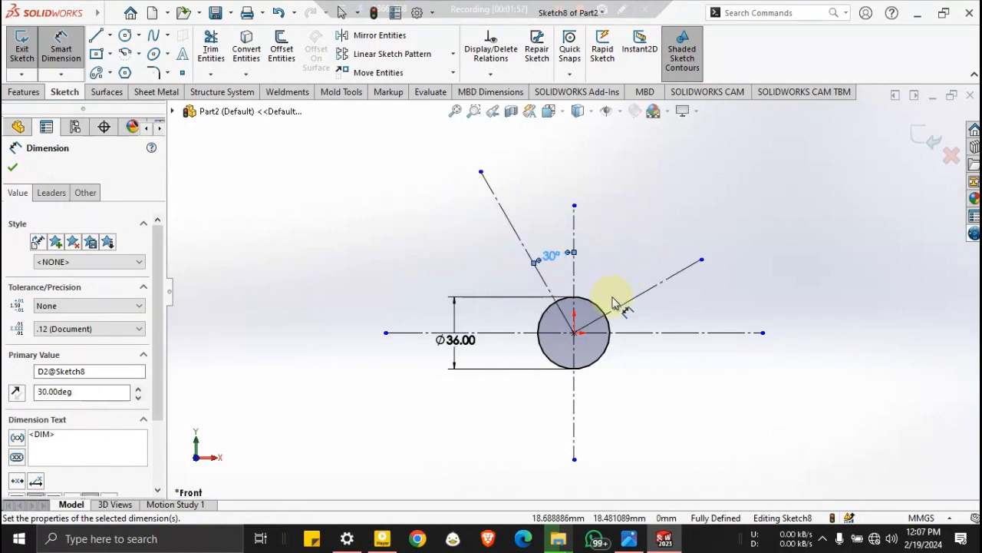
Check the arc slot's angle in the reference drawing and set the left slanted line's angle dimension to 60°
click(629, 538)
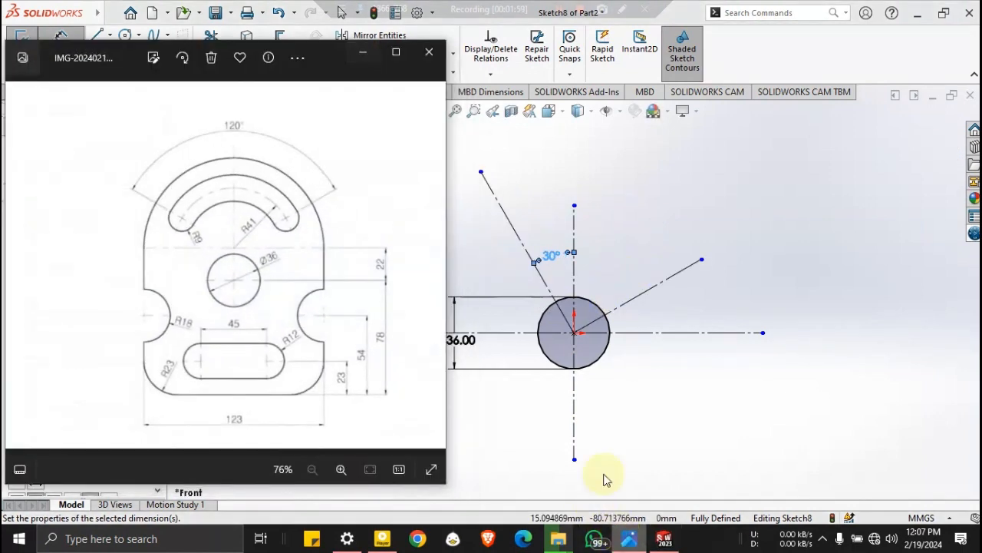
click(548, 259)
double_click(551, 256)
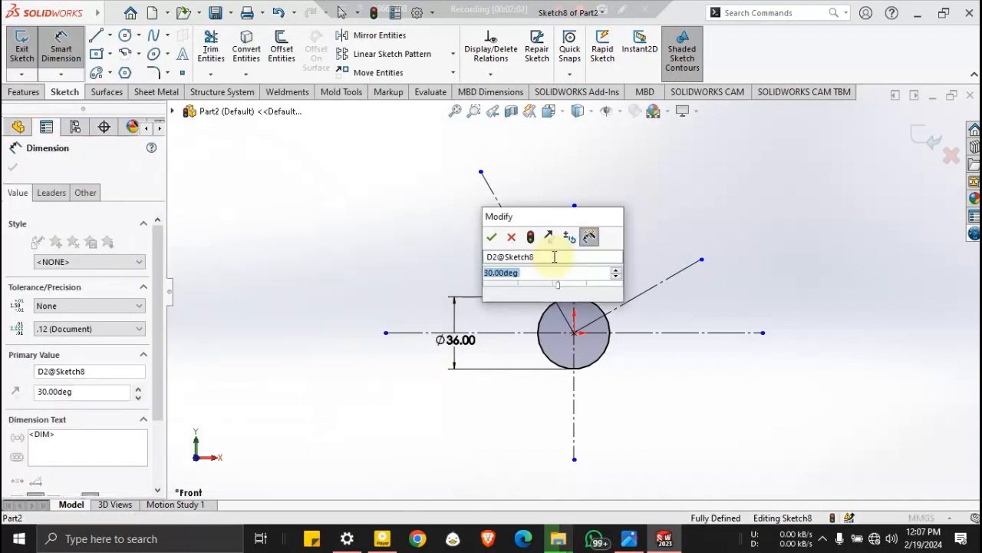
text(60)
key(Return)
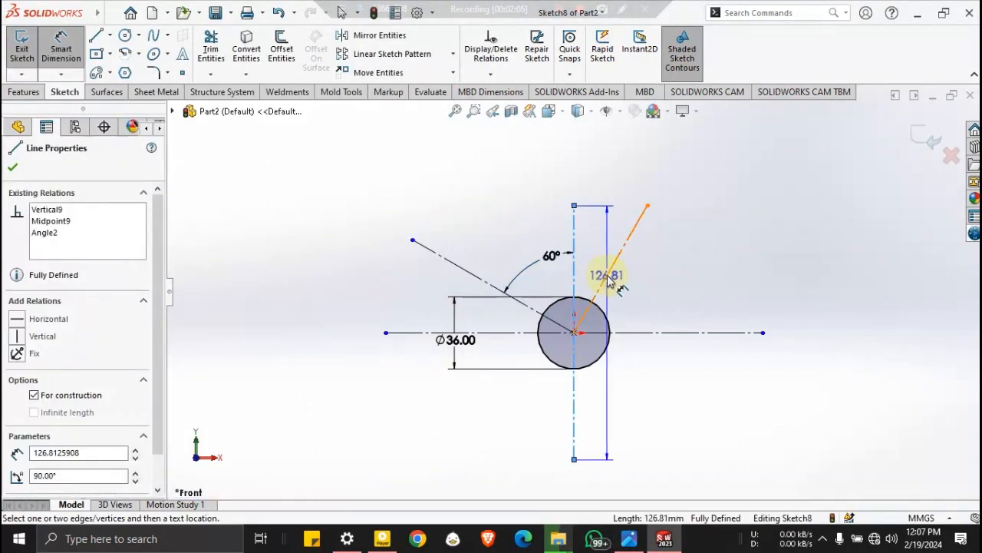
click(604, 279)
click(604, 258)
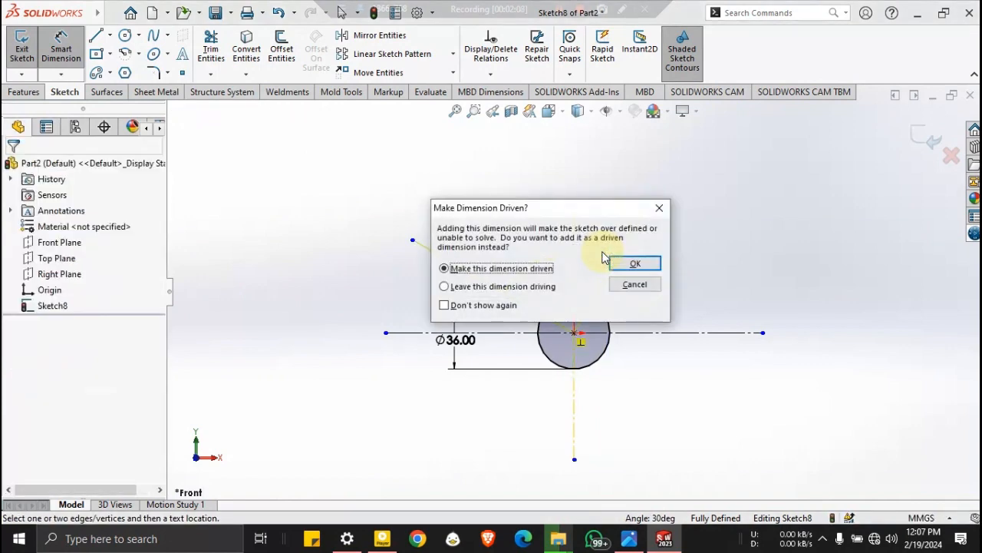
click(632, 282)
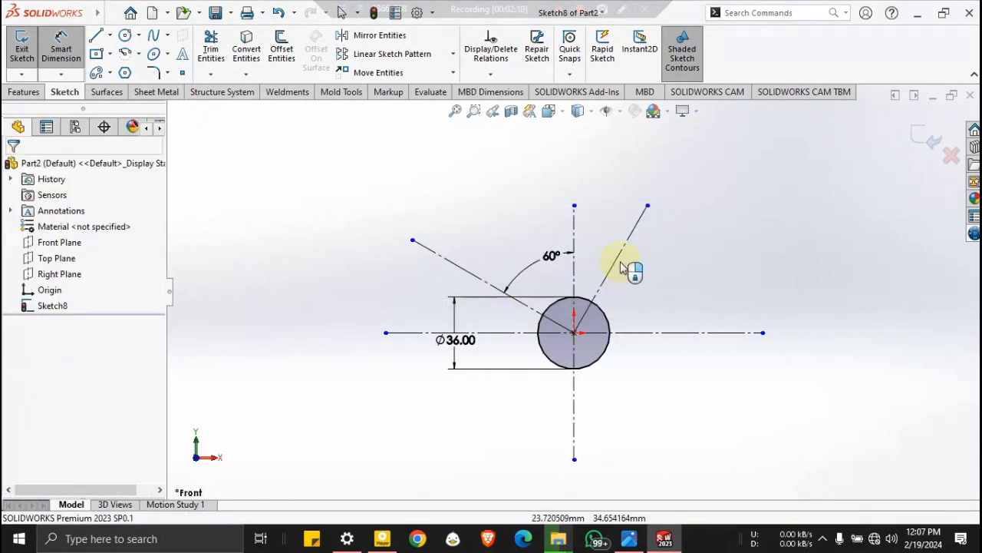
Replace the right slanted line with a mirrored copy of the left 60° line about the vertical centreline
click(619, 263)
key(Delete)
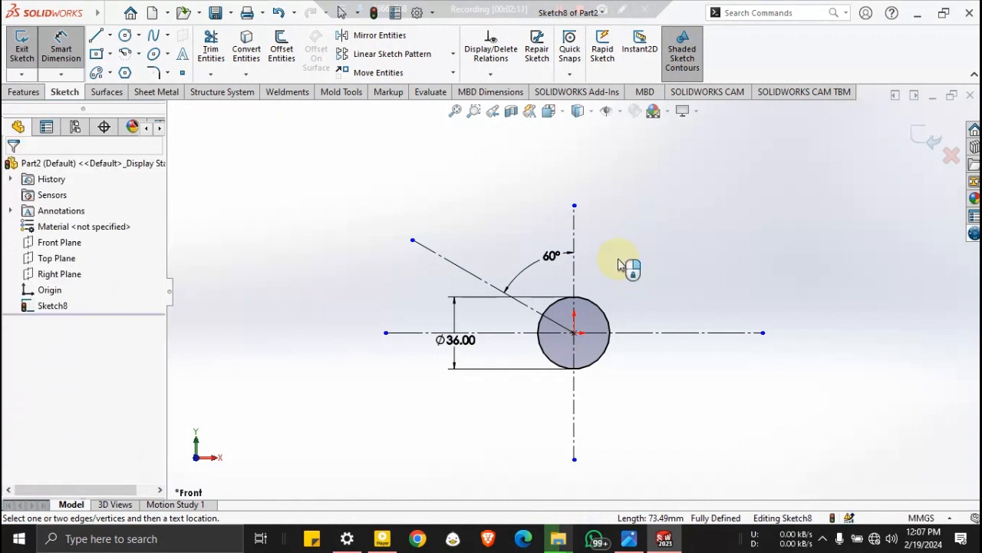
click(363, 35)
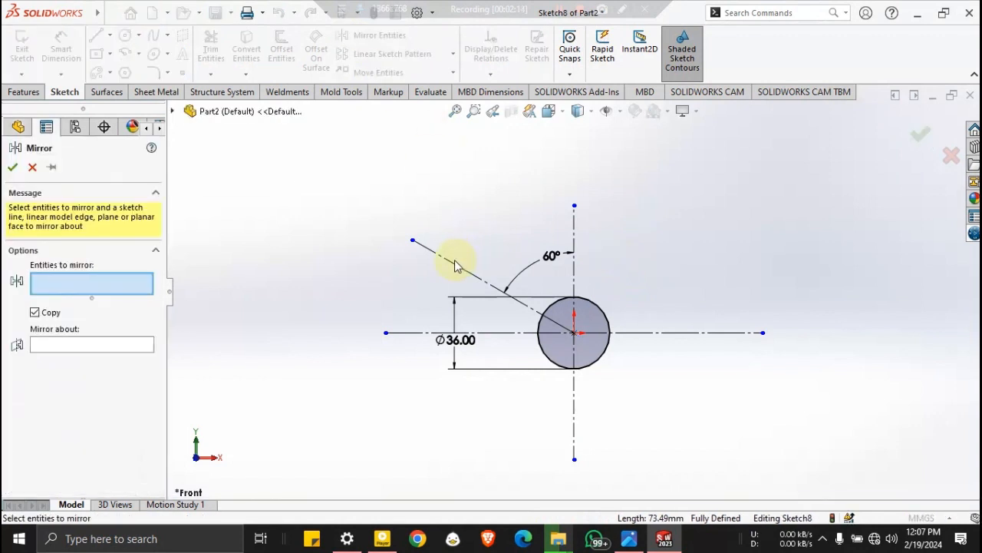
click(128, 347)
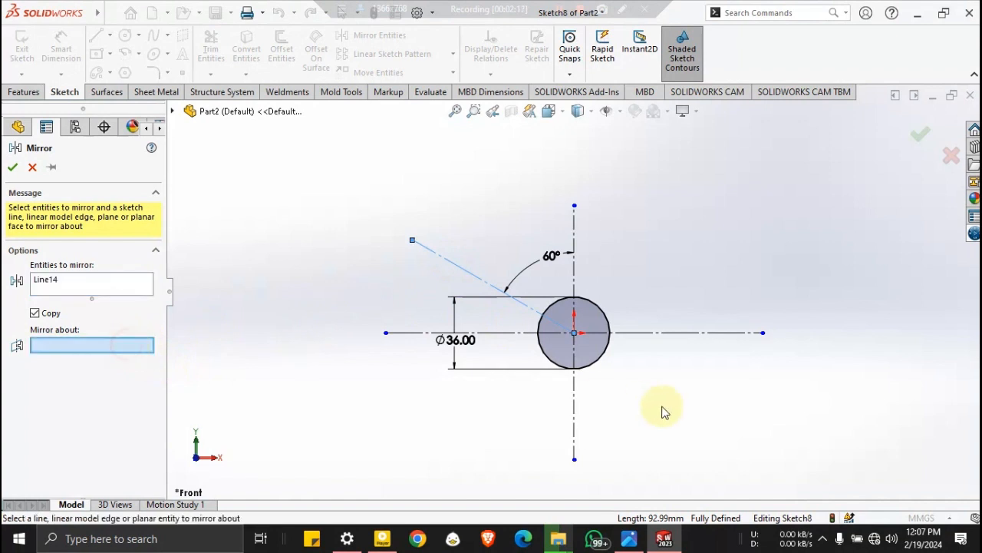
click(575, 424)
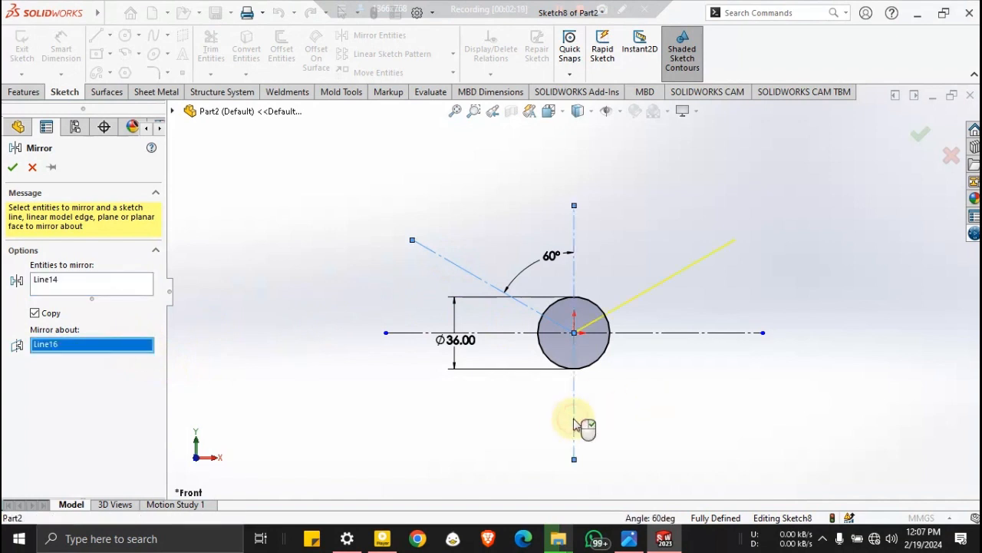
click(13, 168)
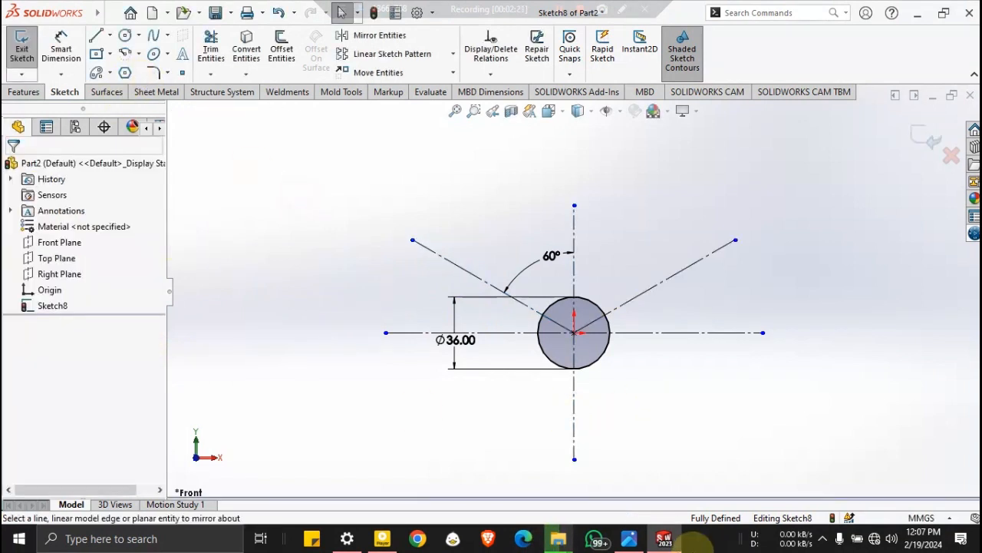
click(628, 538)
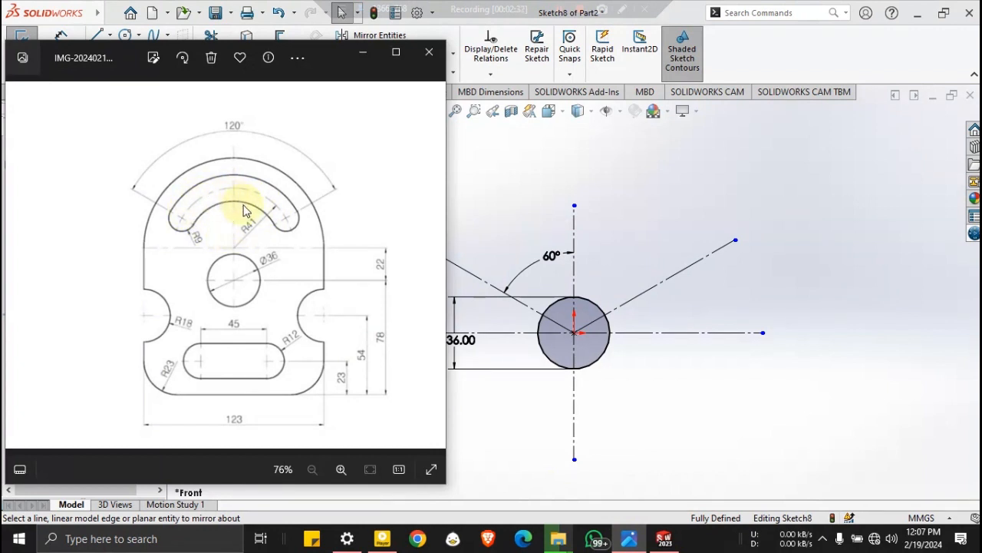
click(513, 187)
click(108, 70)
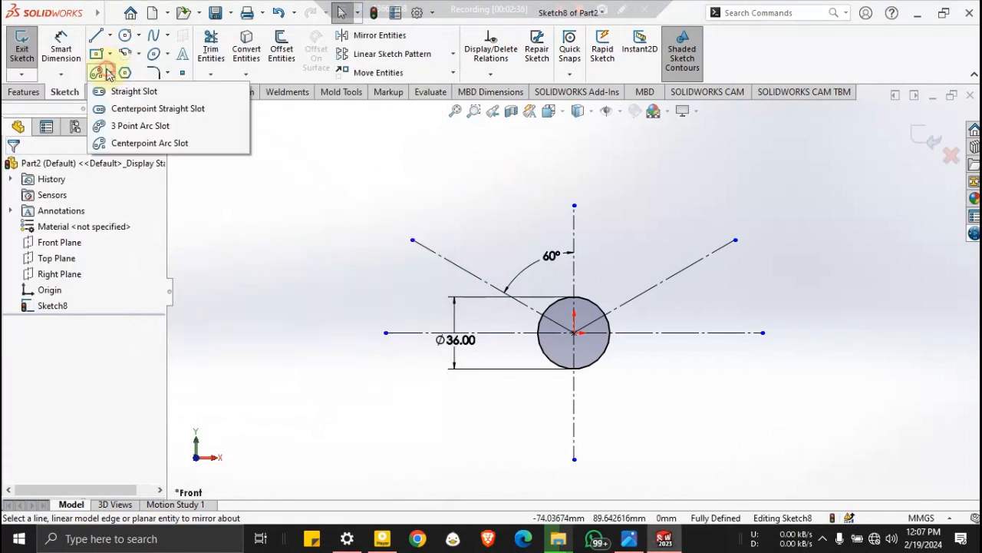
click(150, 143)
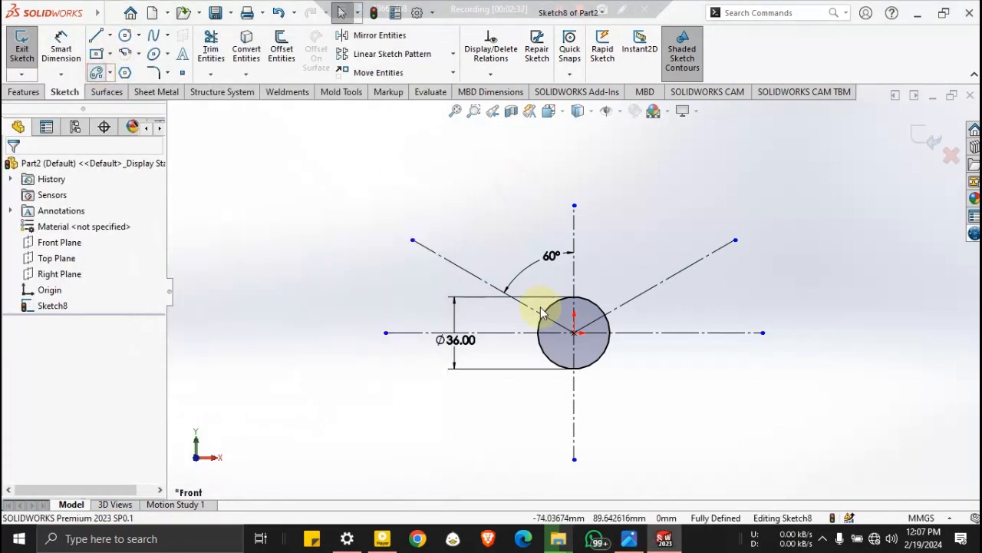
click(575, 332)
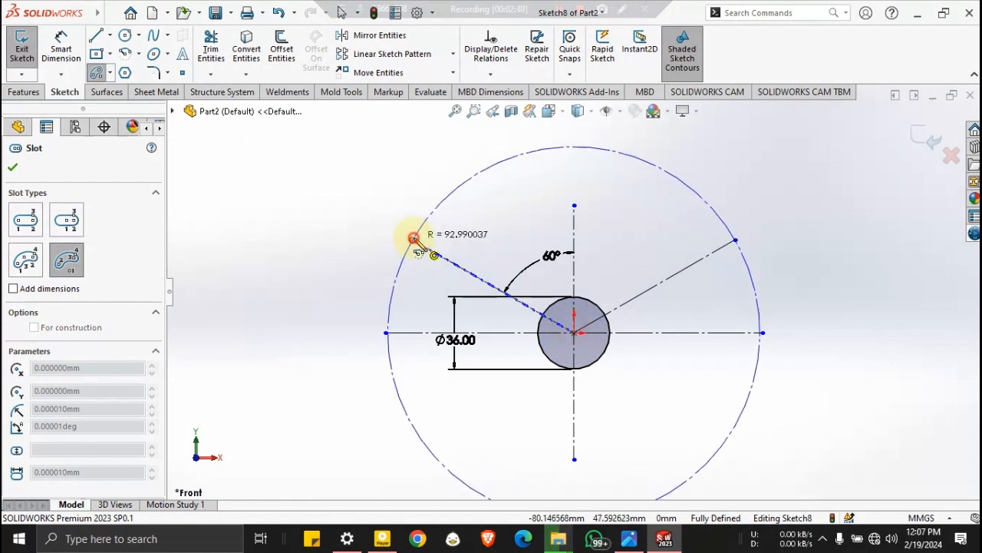
click(413, 241)
click(719, 214)
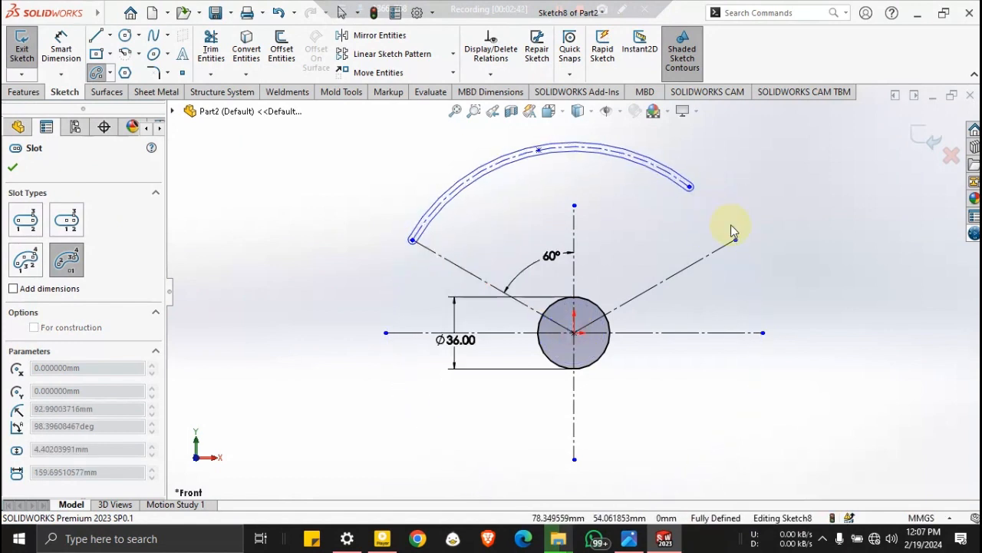
key(Escape)
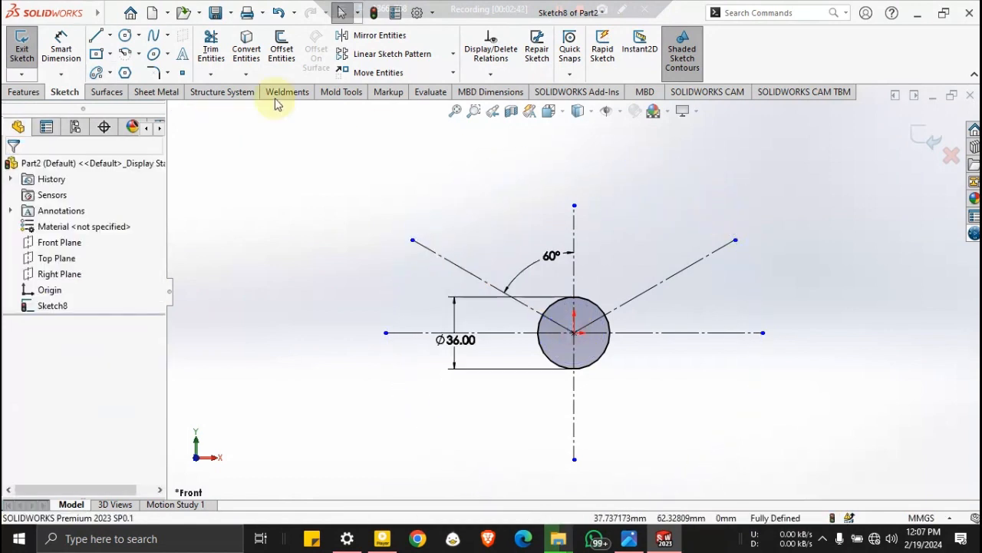
click(105, 73)
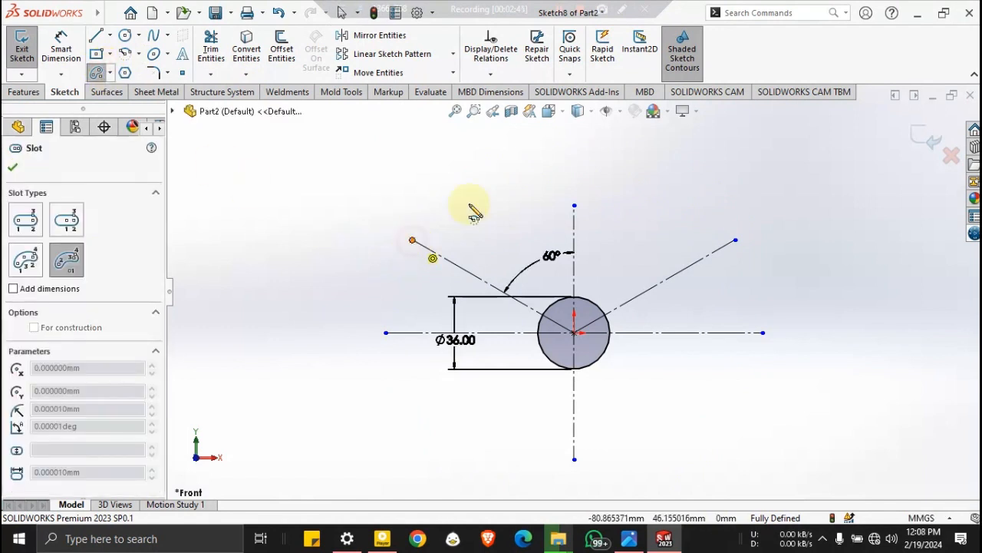
key(Escape)
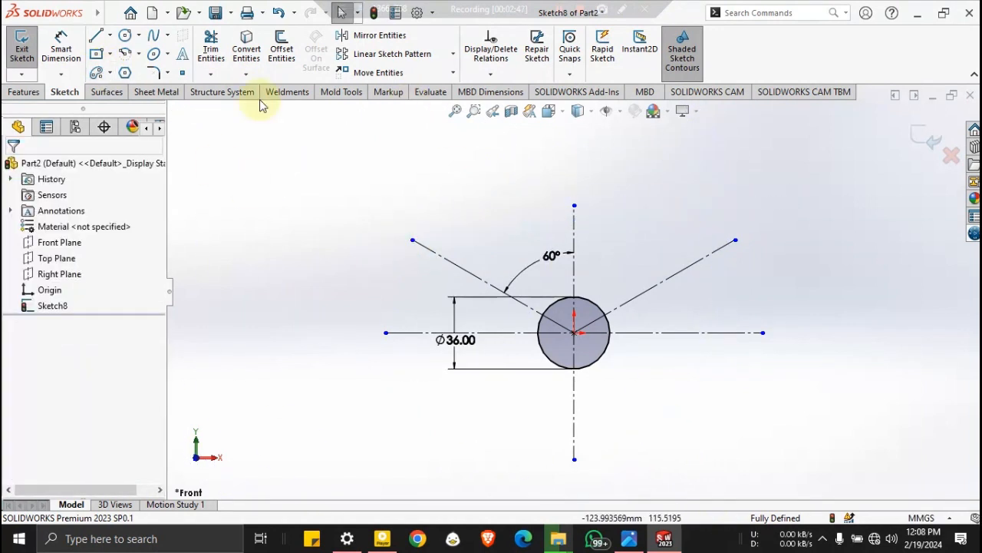
Draw a 120° centerpoint arc slot about the origin between the slanted lines' outer ends, about 93 mm in radius and 21 mm wide
click(93, 75)
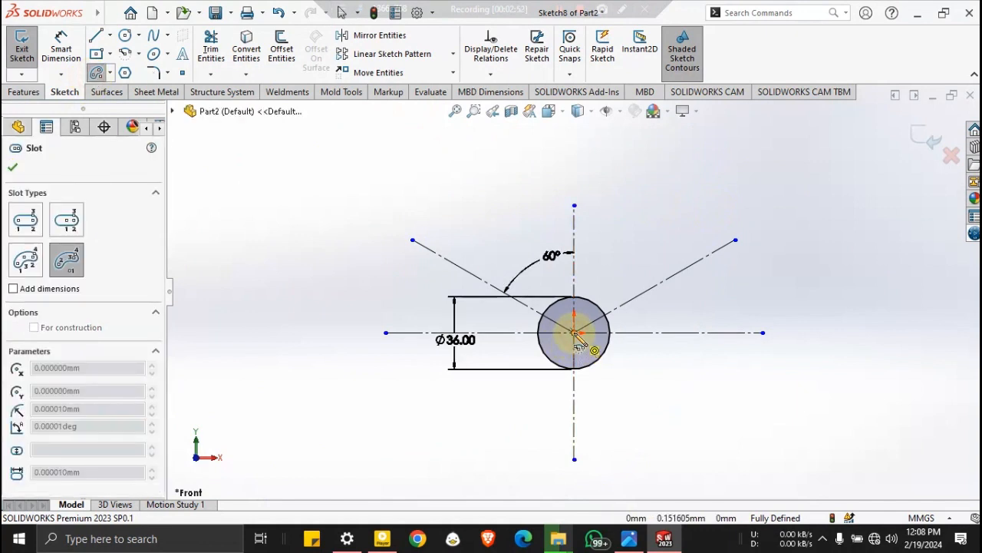
click(574, 333)
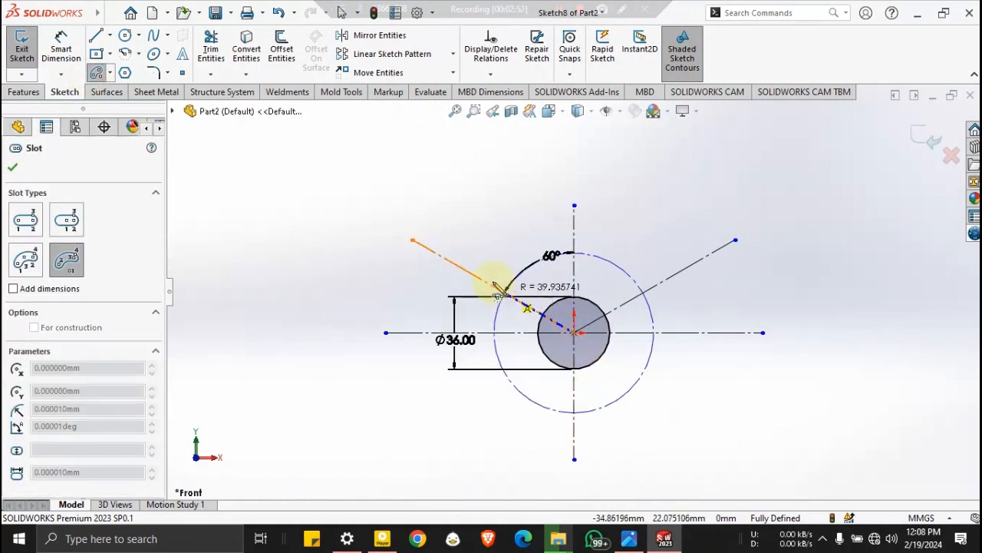
click(413, 241)
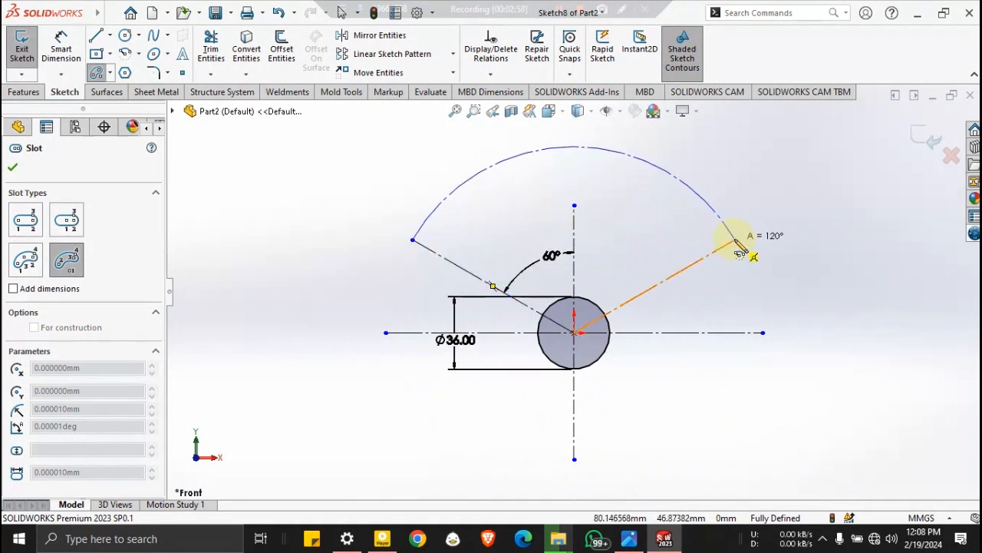
click(736, 242)
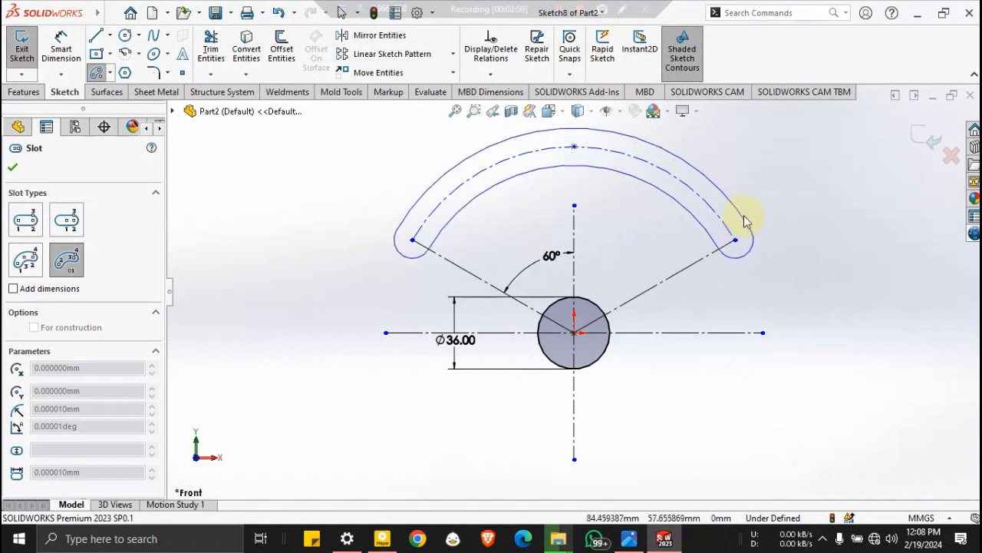
click(744, 219)
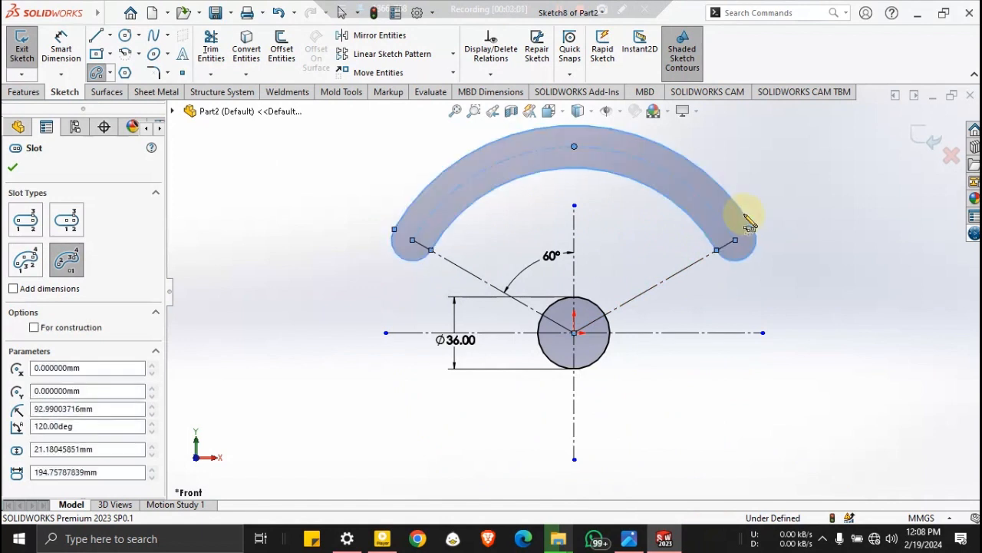
Check the slot's dimensions in the reference drawing and dimension its left end radius as 9 mm
click(641, 541)
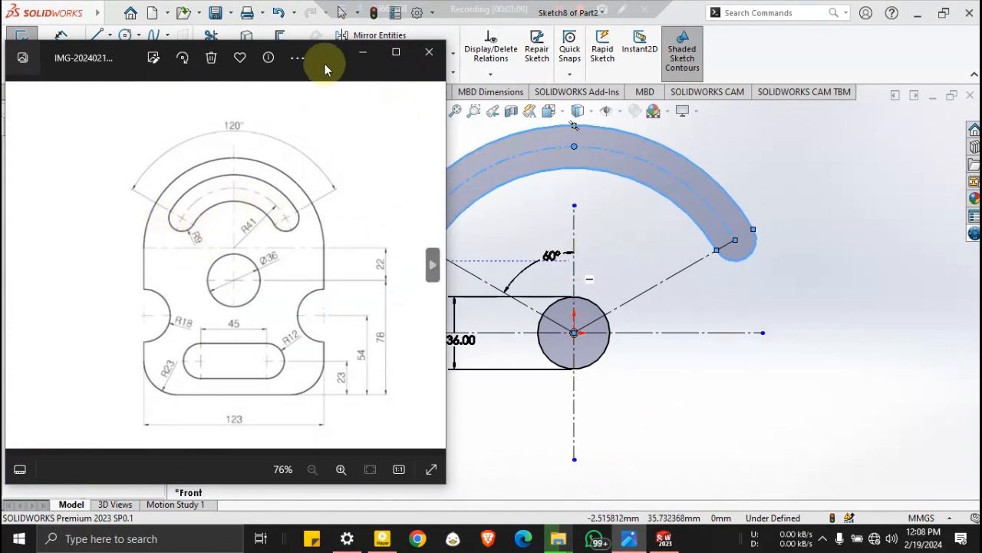
click(361, 53)
click(65, 46)
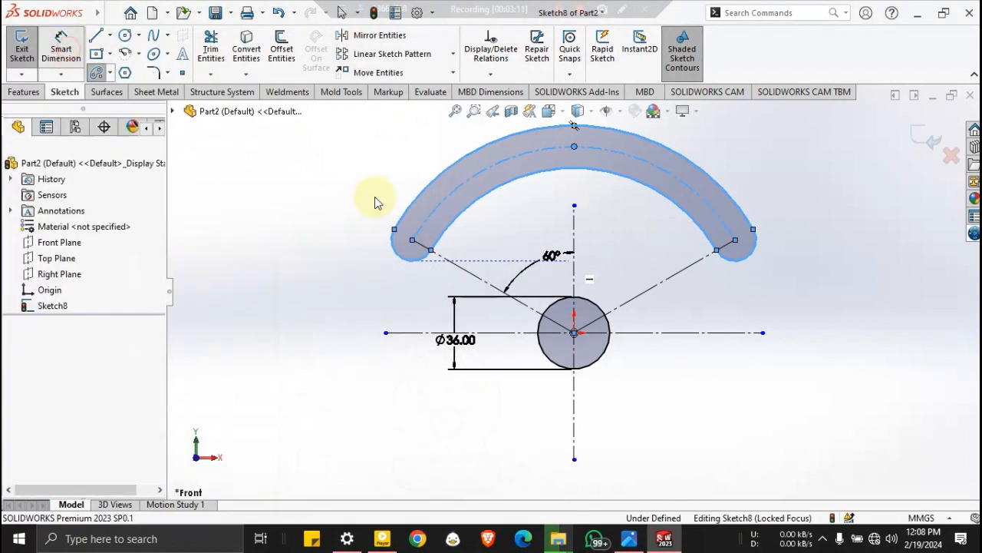
click(396, 257)
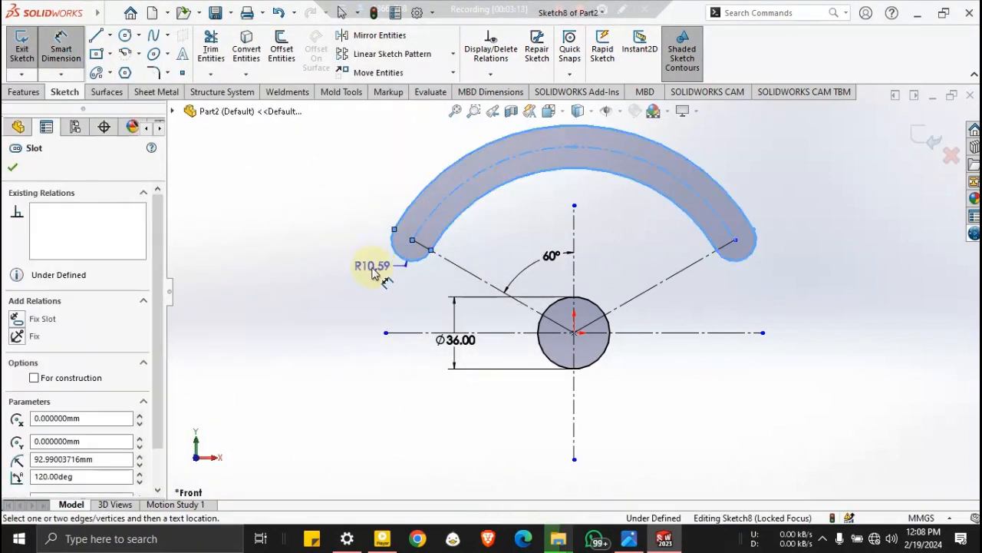
click(375, 270)
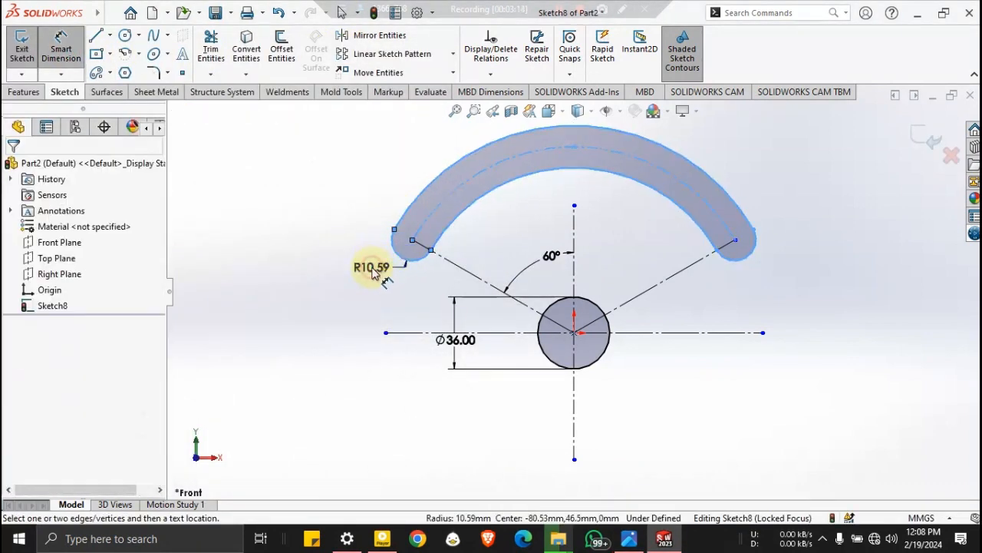
text(8)
key(Return)
Dimension the arc slot's centreline radius as 41 mm and consult the reference drawing
click(681, 182)
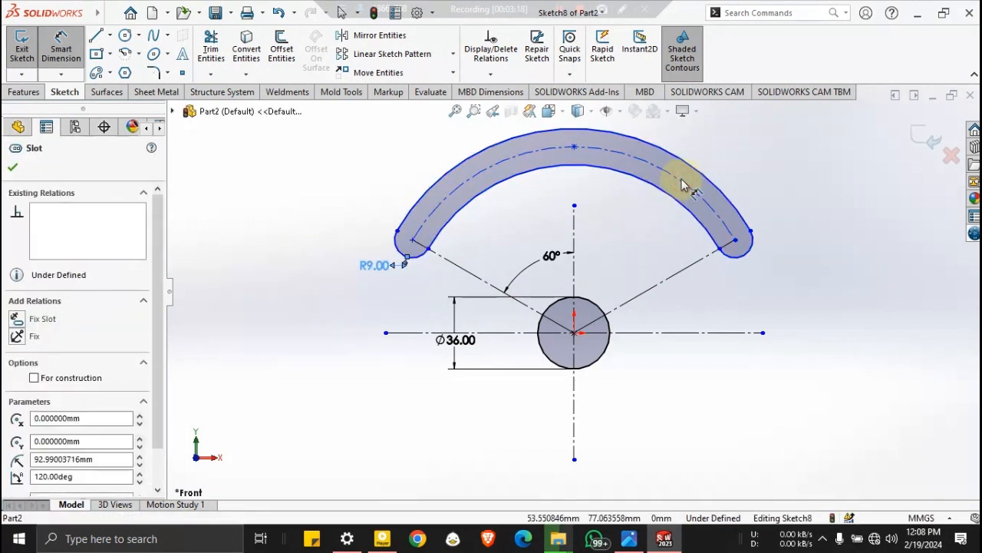
click(629, 243)
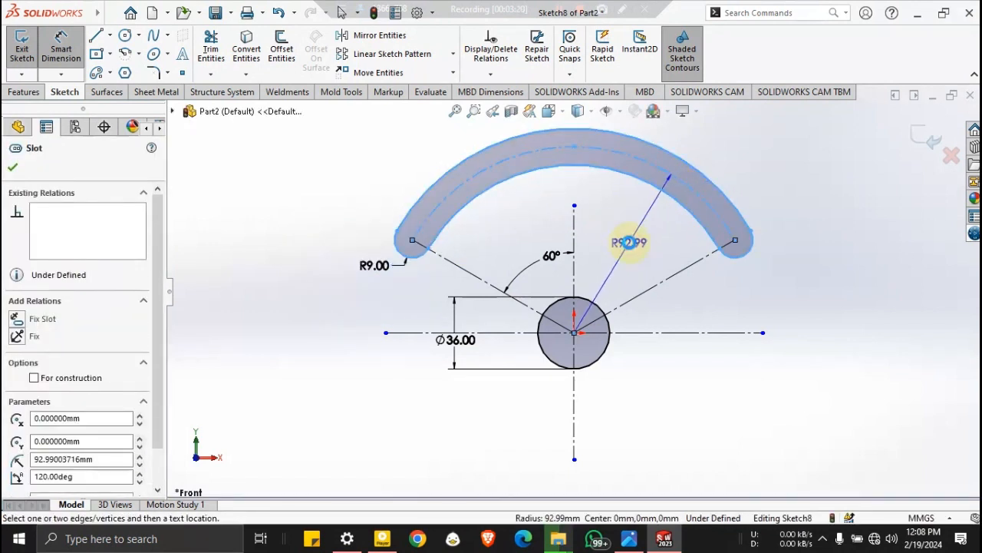
click(627, 539)
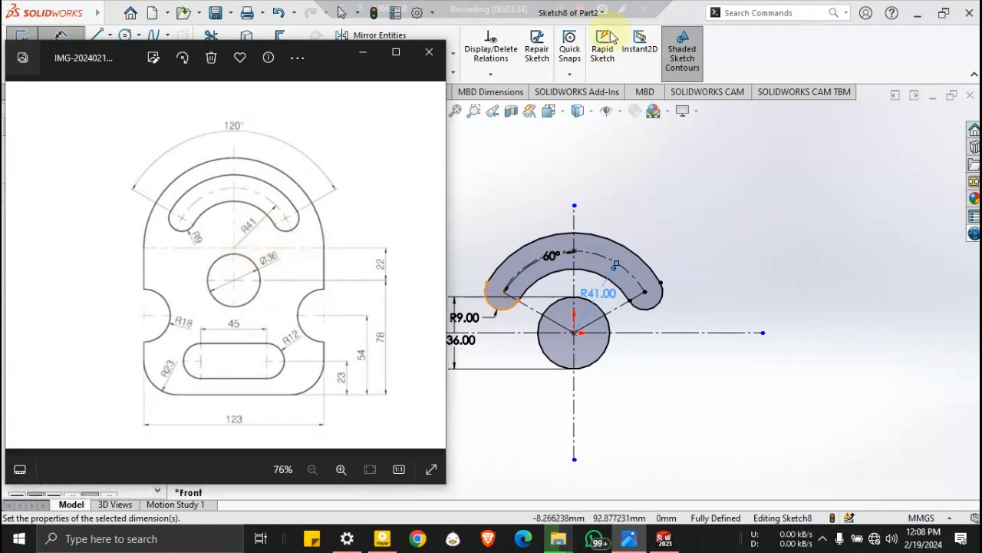
click(562, 15)
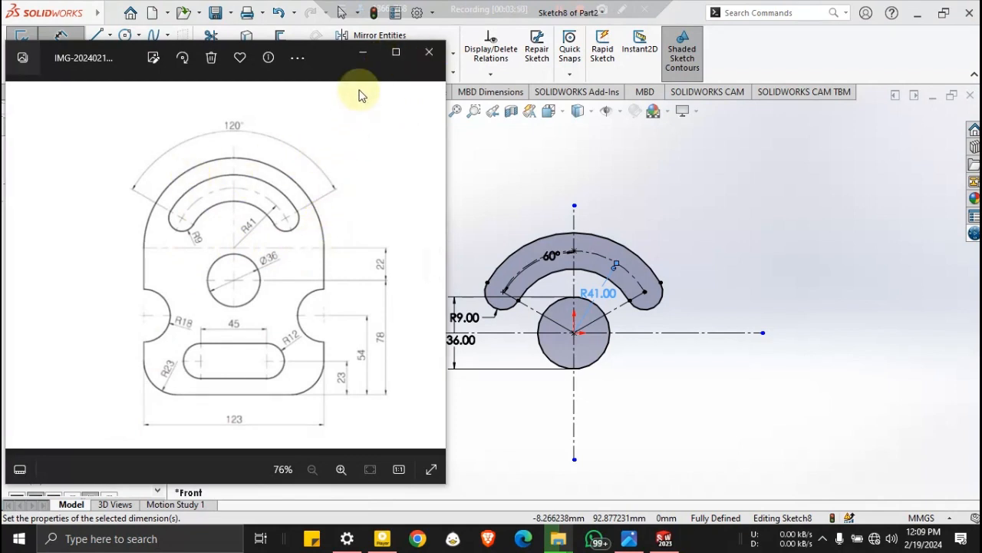
click(363, 52)
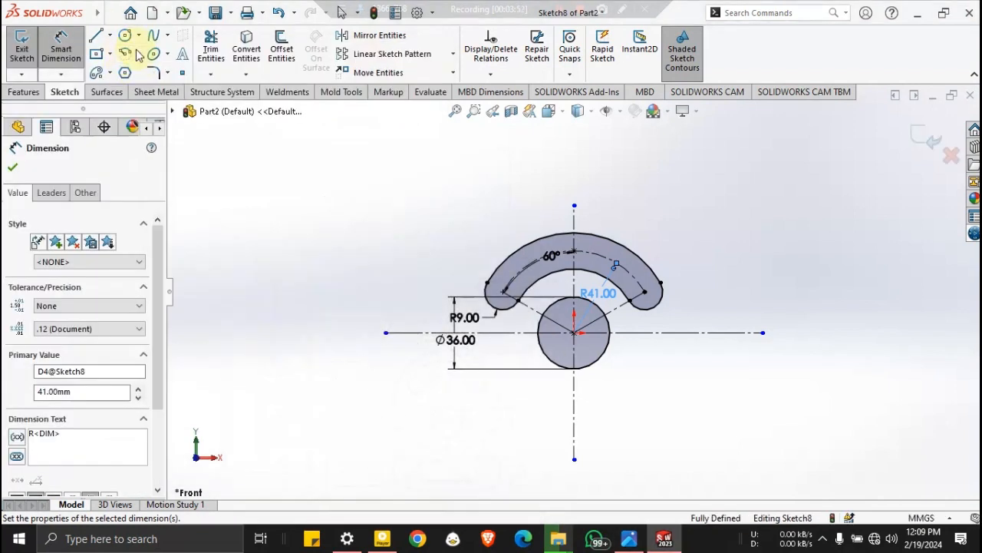
Draw a semicircular centerpoint arc about the origin, above the horizontal centreline and about 71 mm in radius
click(125, 53)
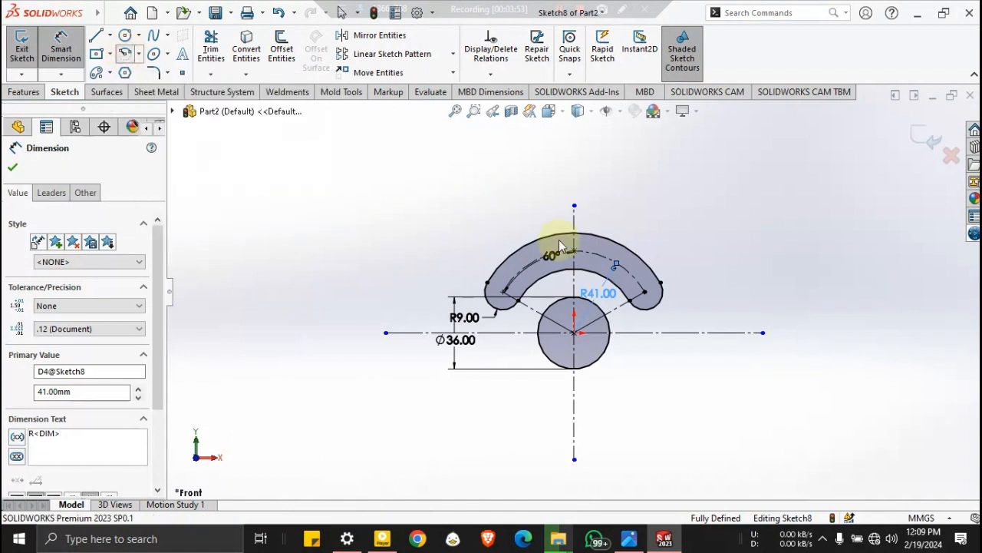
click(574, 332)
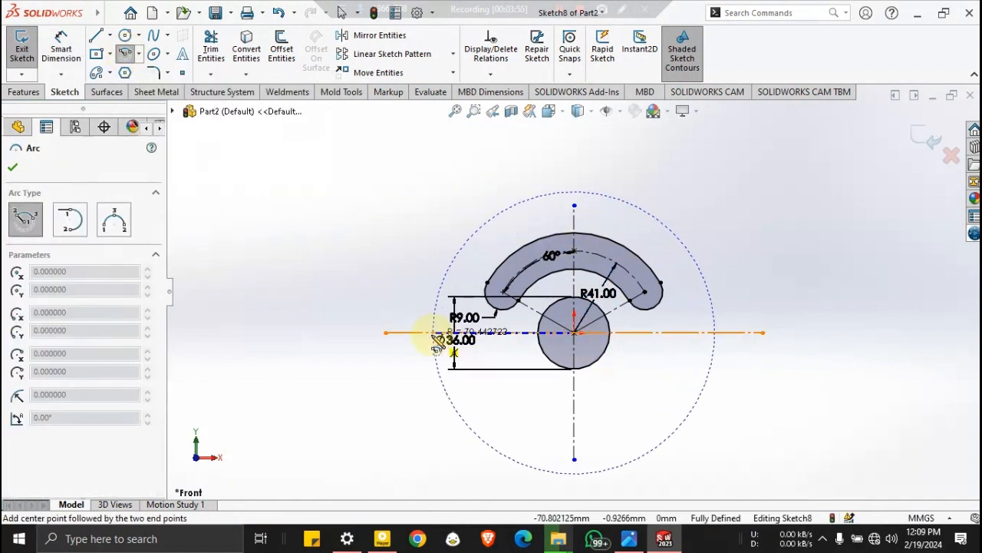
click(433, 334)
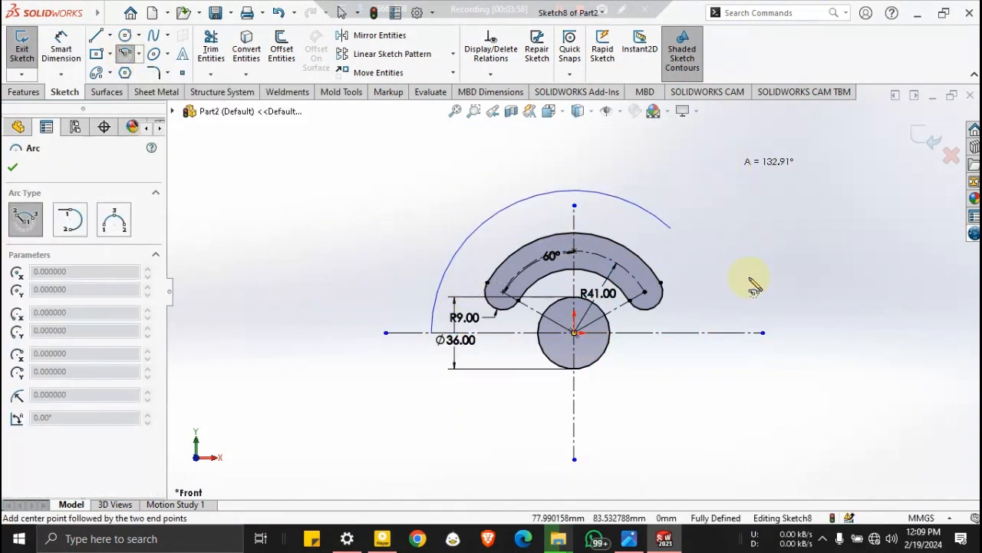
click(715, 333)
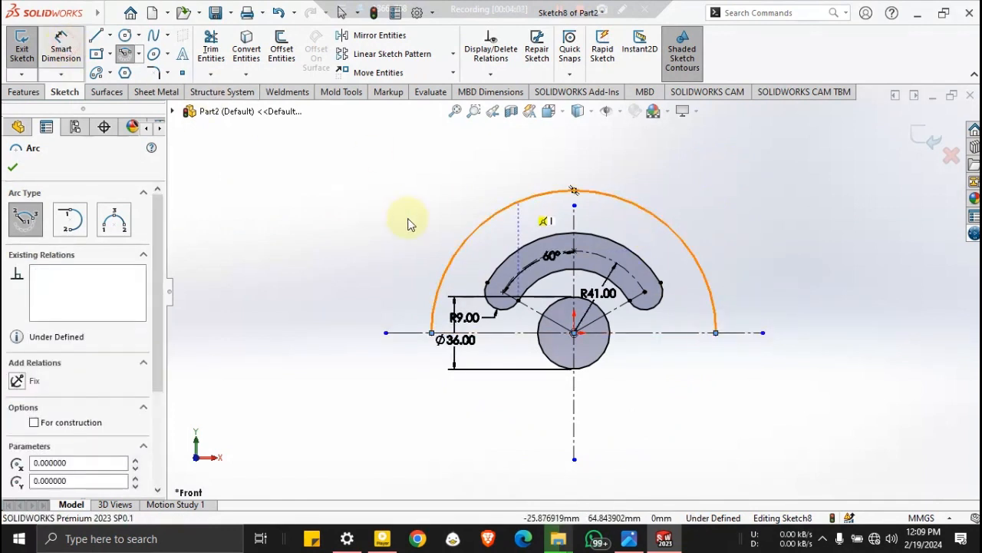
Move the circle's diameter dimension inside the circle and dimension the outer semicircular arc's radius as 123/2 mm
click(61, 48)
drag(441, 337, 547, 332)
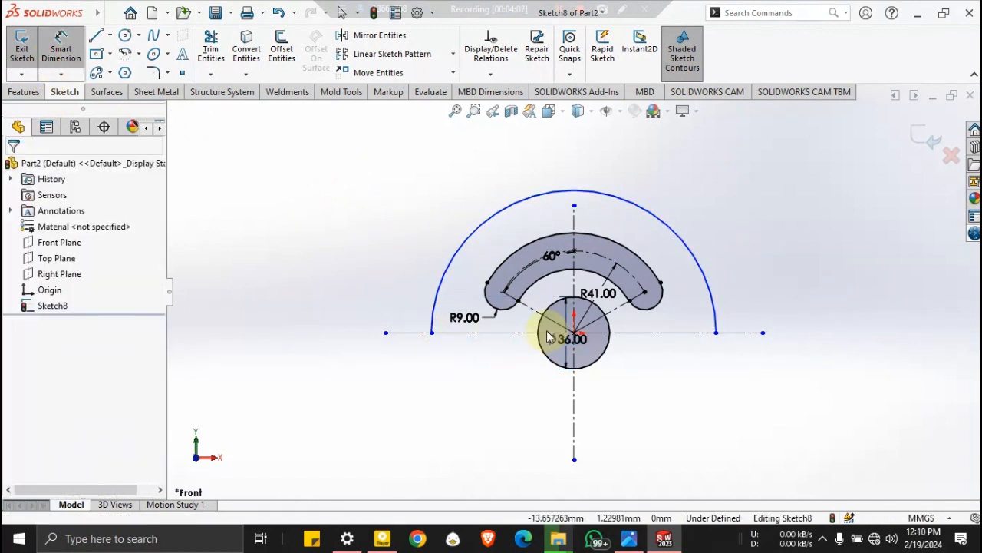
key(Escape)
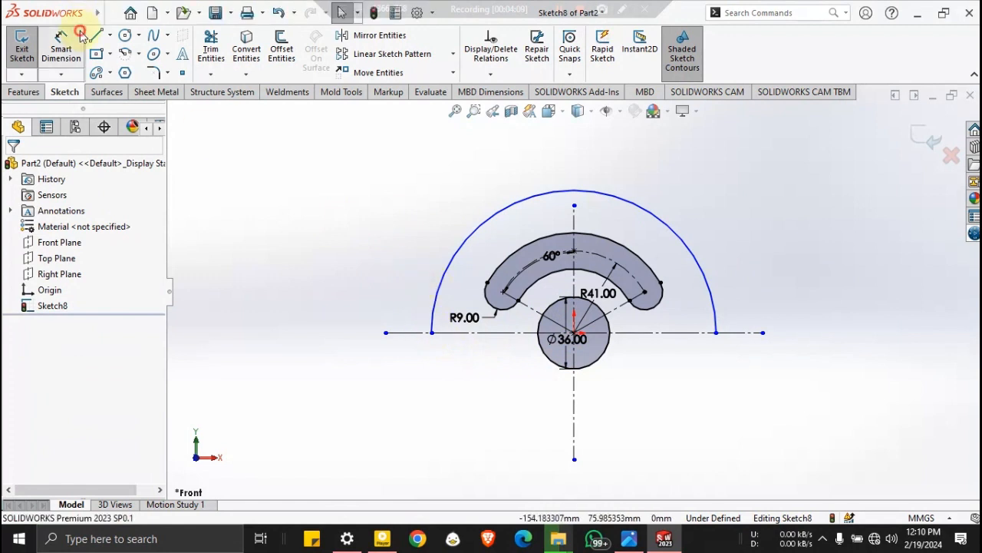
click(61, 47)
click(516, 206)
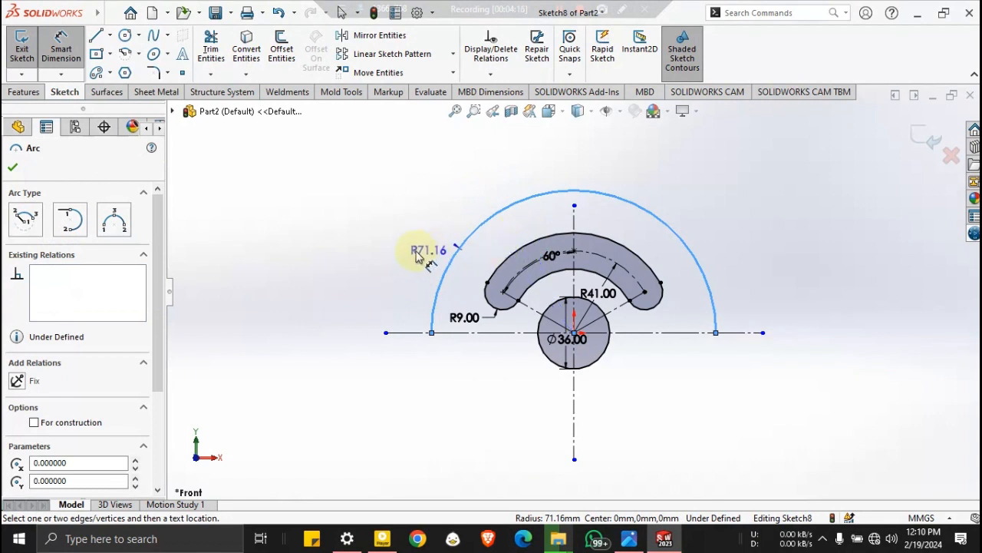
click(409, 254)
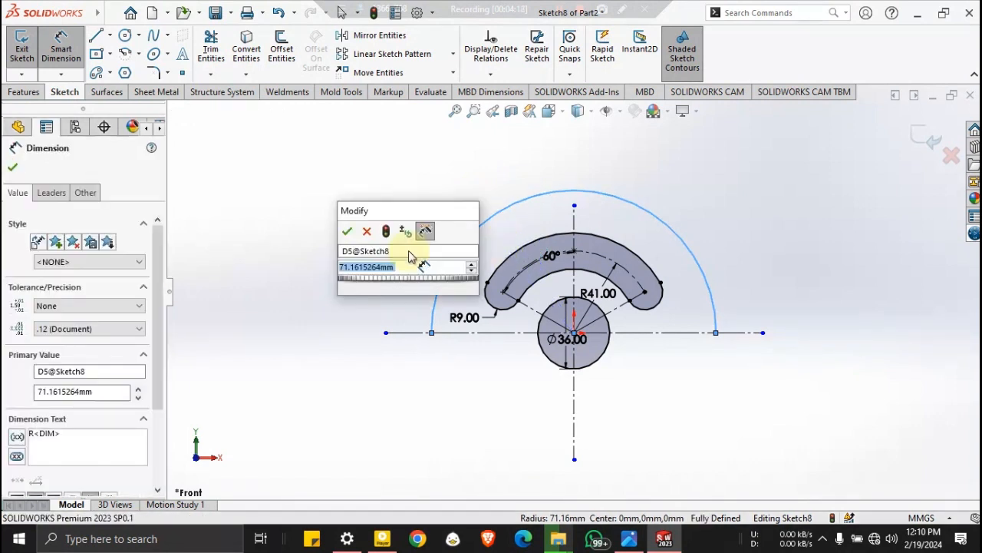
text(123/2)
key(Return)
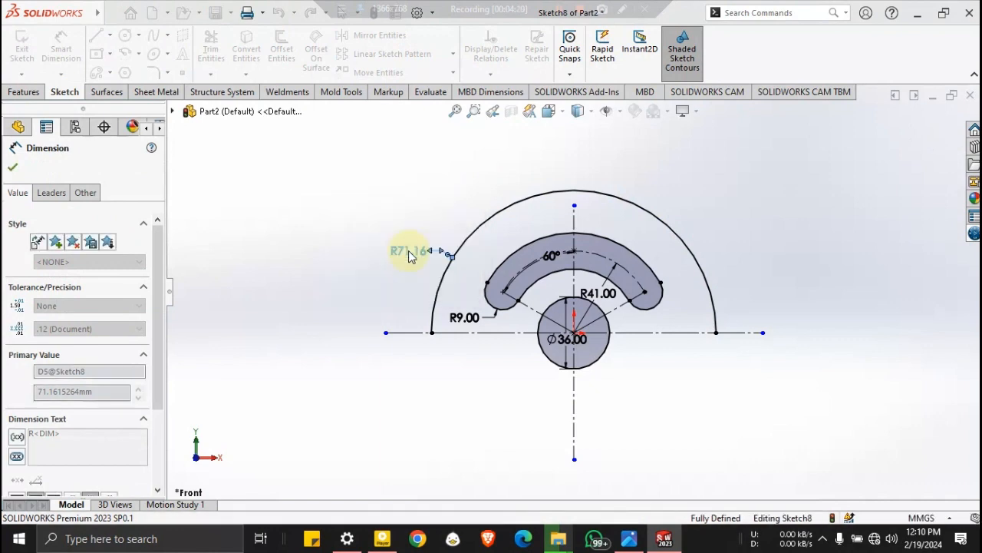
Check the circle's position relative to the arcs' centre in the reference drawing
click(640, 542)
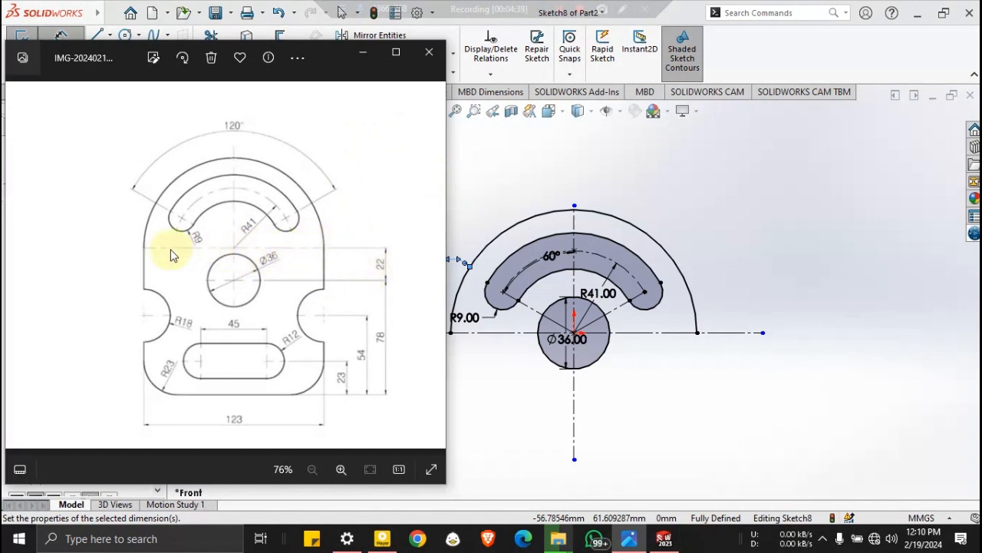
click(361, 53)
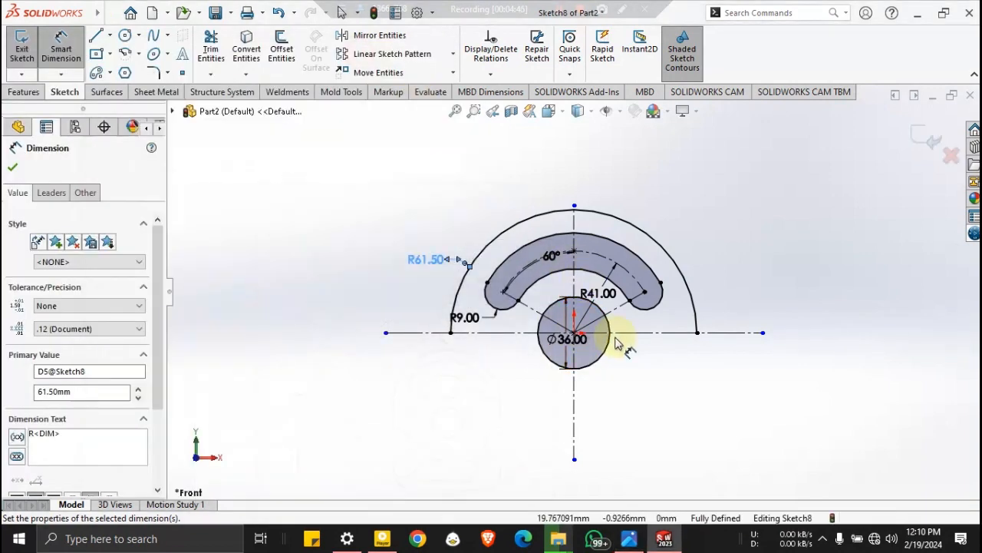
key(Escape)
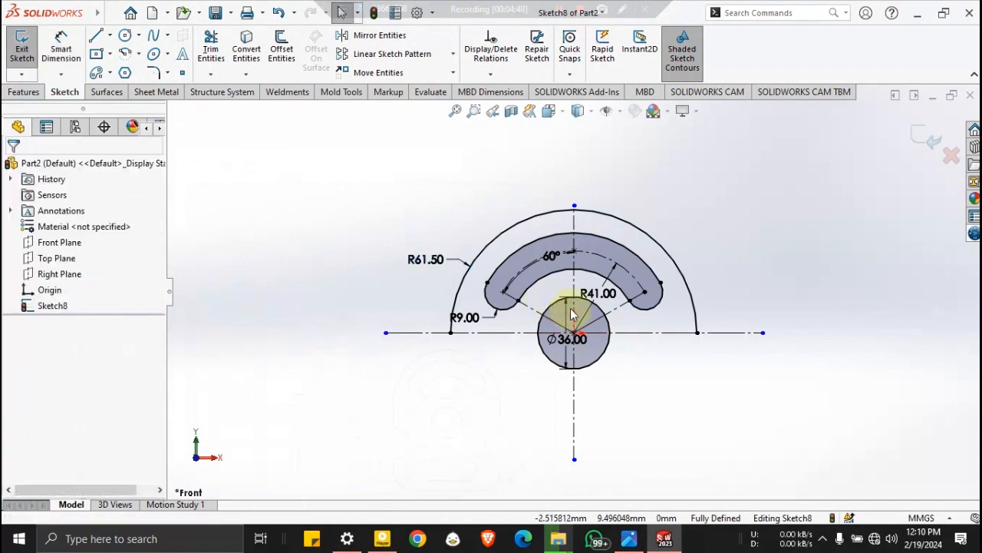
click(628, 539)
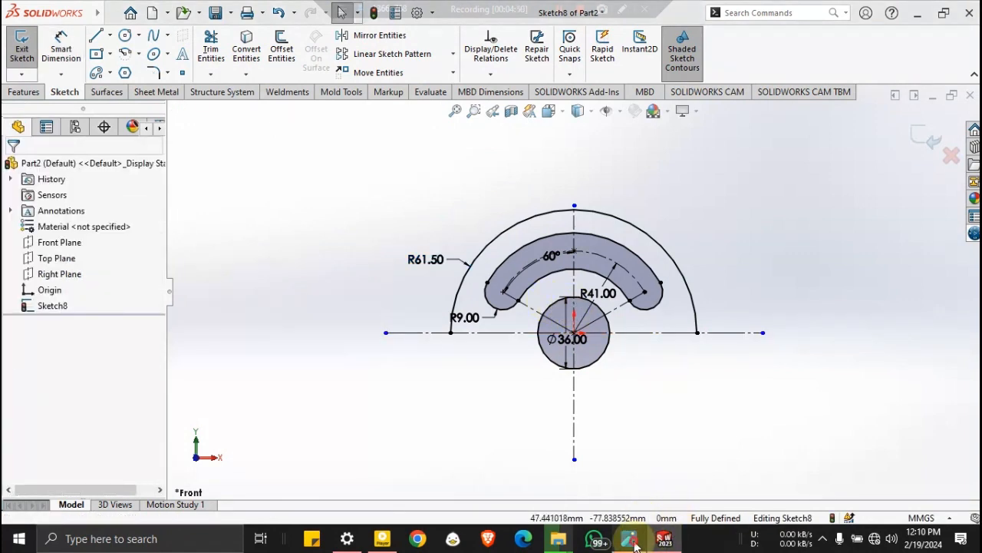
click(690, 395)
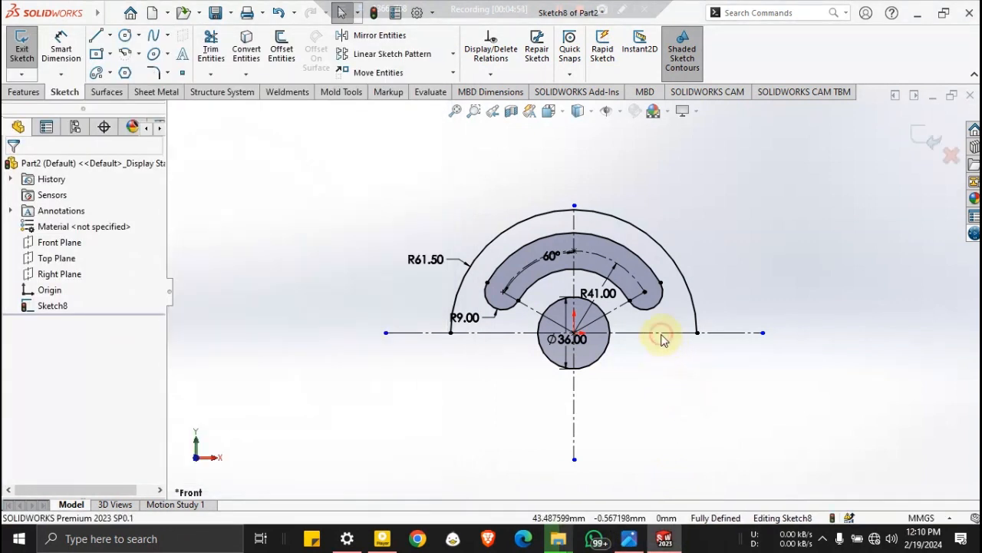
Try to delete the horizontal centreline's Midpoint11 relation and shift the centreline upward together with the outer arc
click(662, 336)
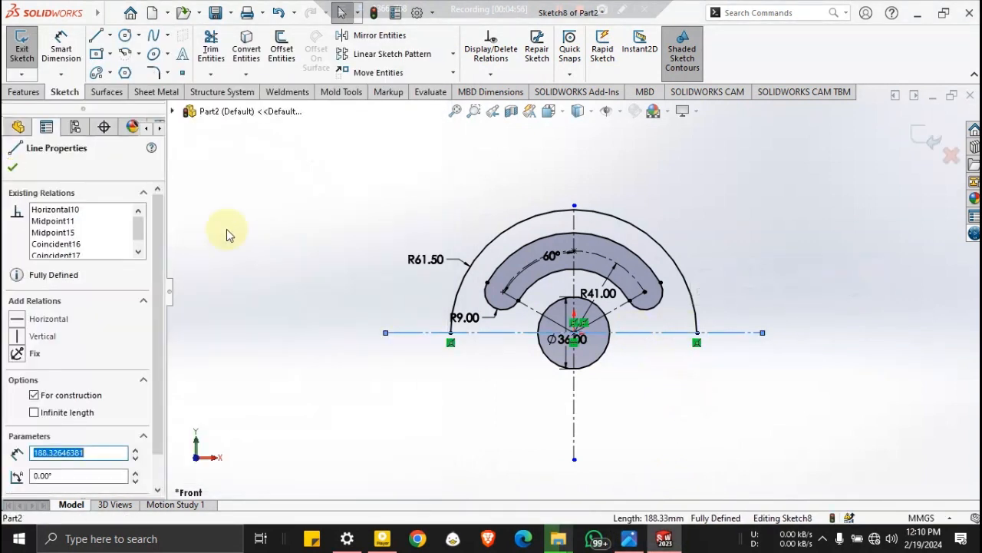
click(66, 221)
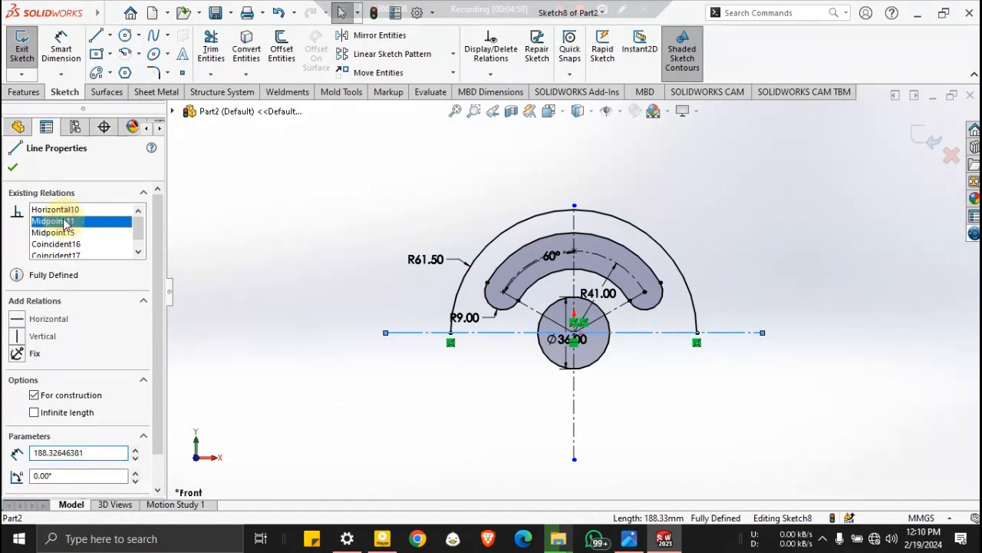
key(Delete)
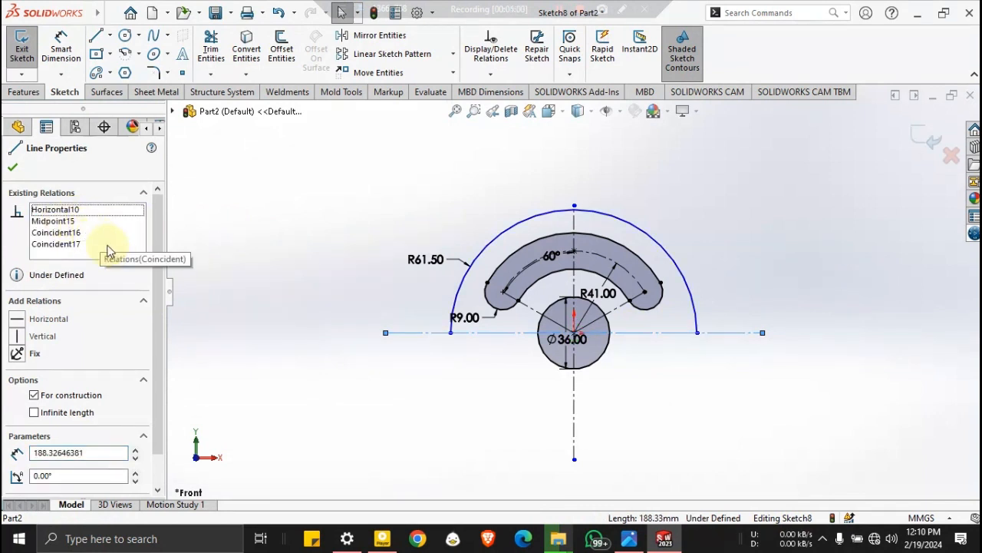
click(350, 307)
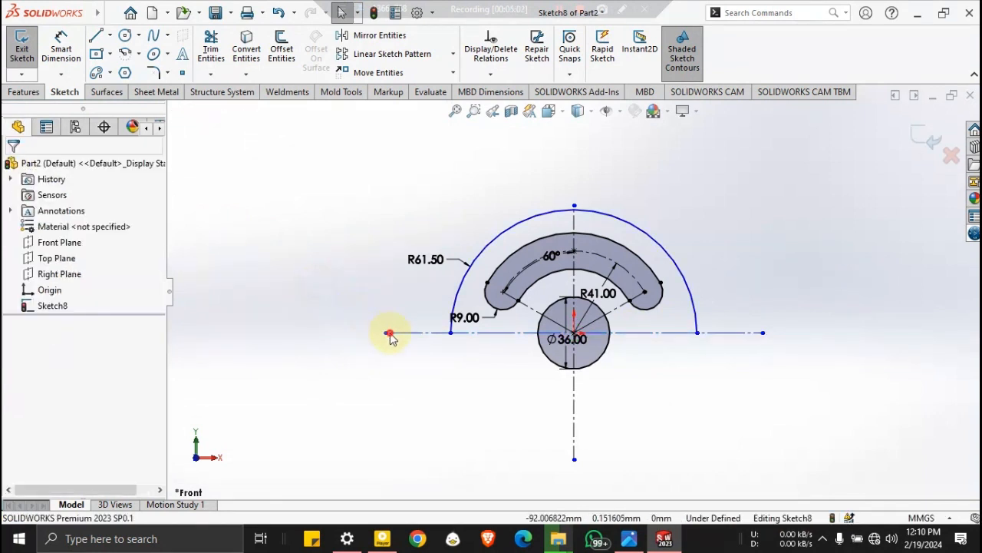
click(390, 333)
drag(390, 333, 390, 294)
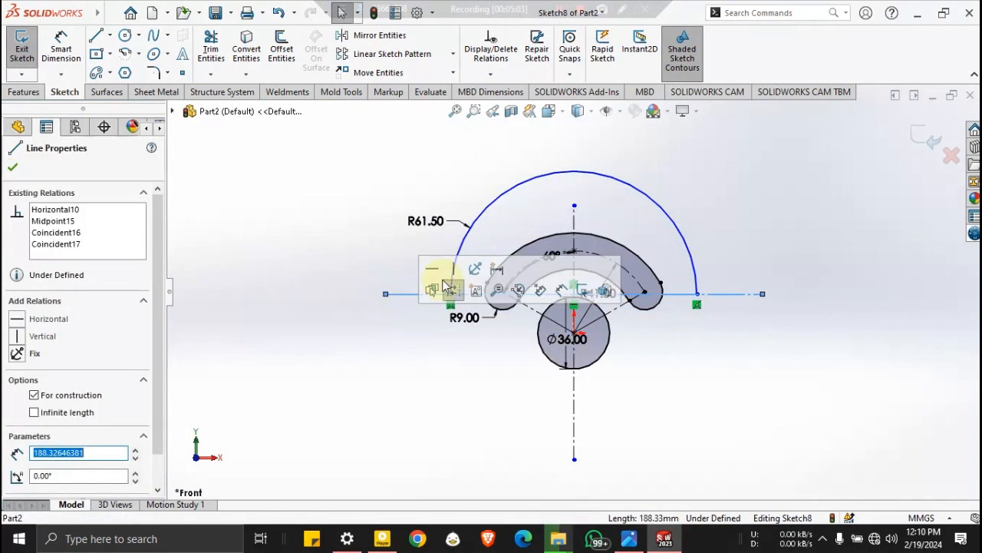
click(749, 208)
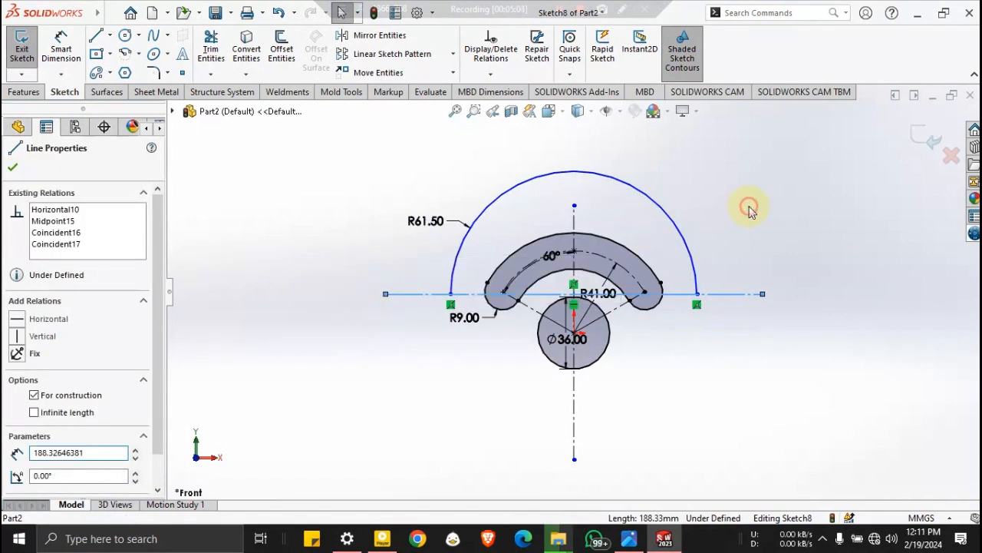
click(613, 236)
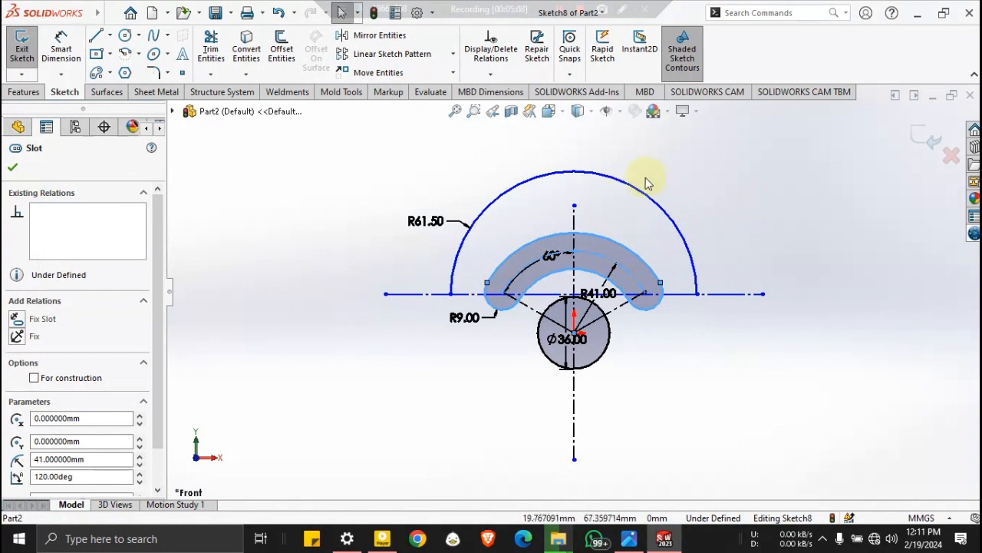
click(737, 257)
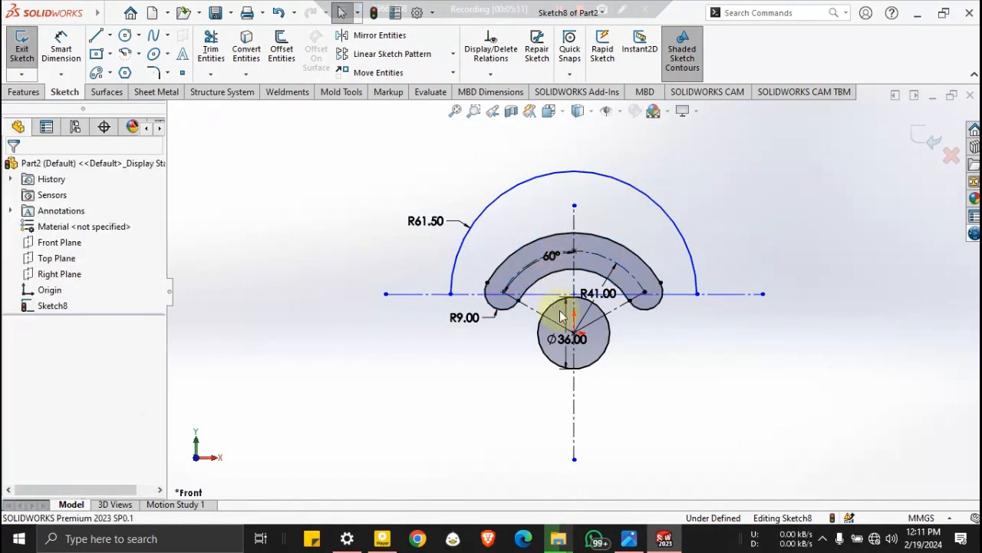
click(647, 269)
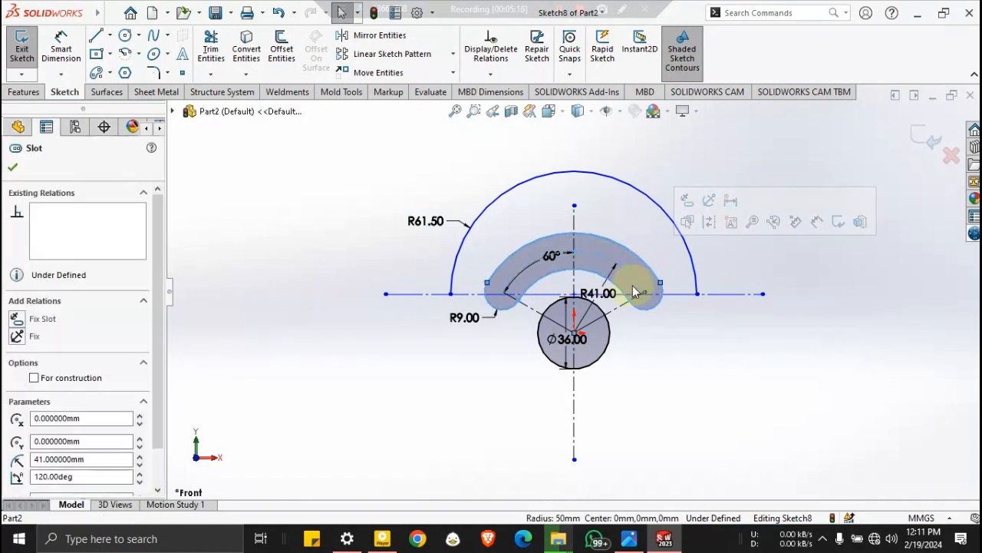
click(625, 298)
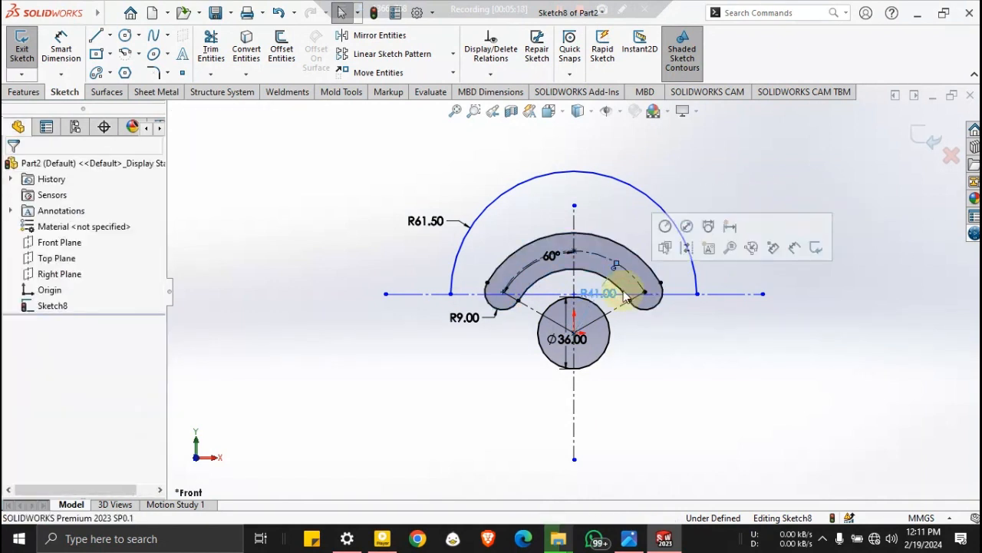
click(728, 350)
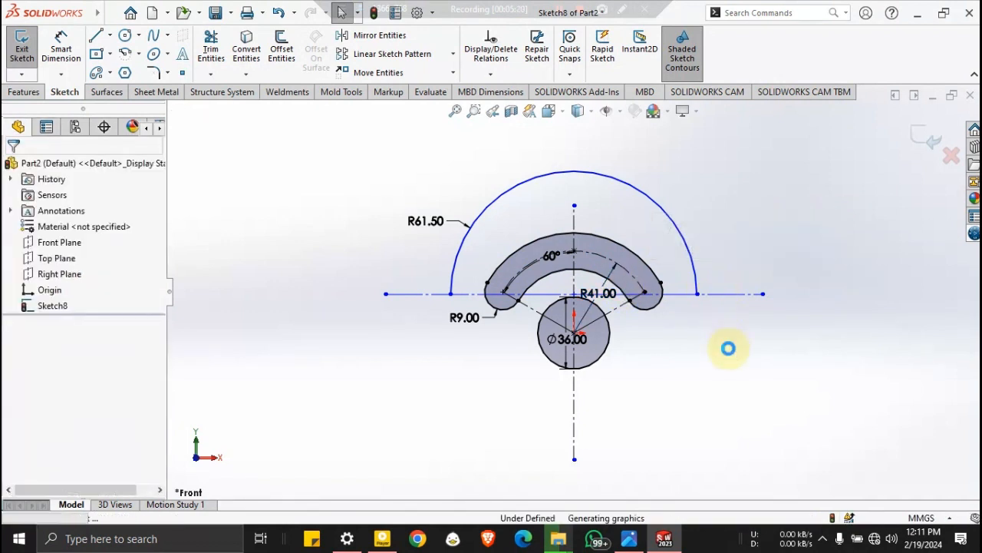
Undo the horizontal centreline's upward move and the deletion of its midpoint relation
key(ctrl+z)
key(ctrl+z)
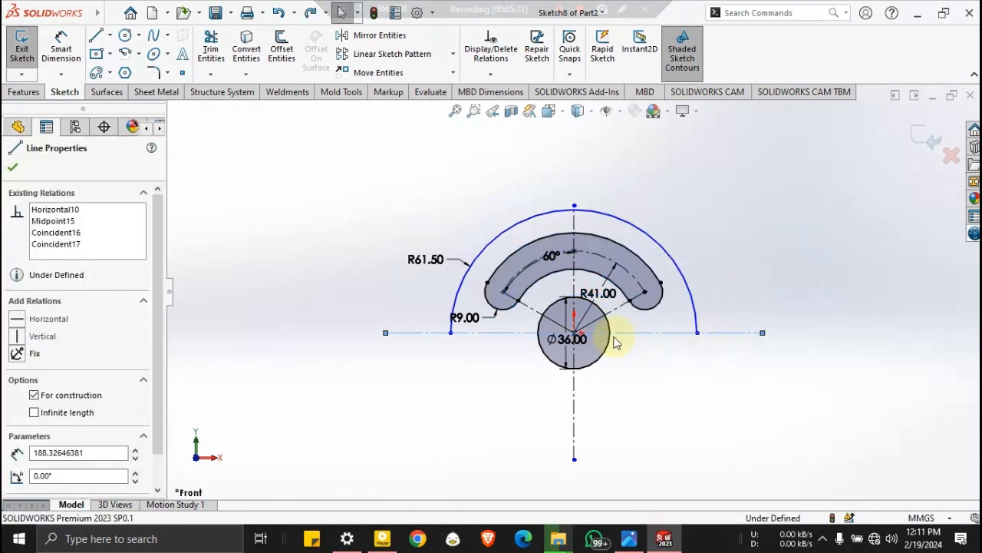
click(642, 381)
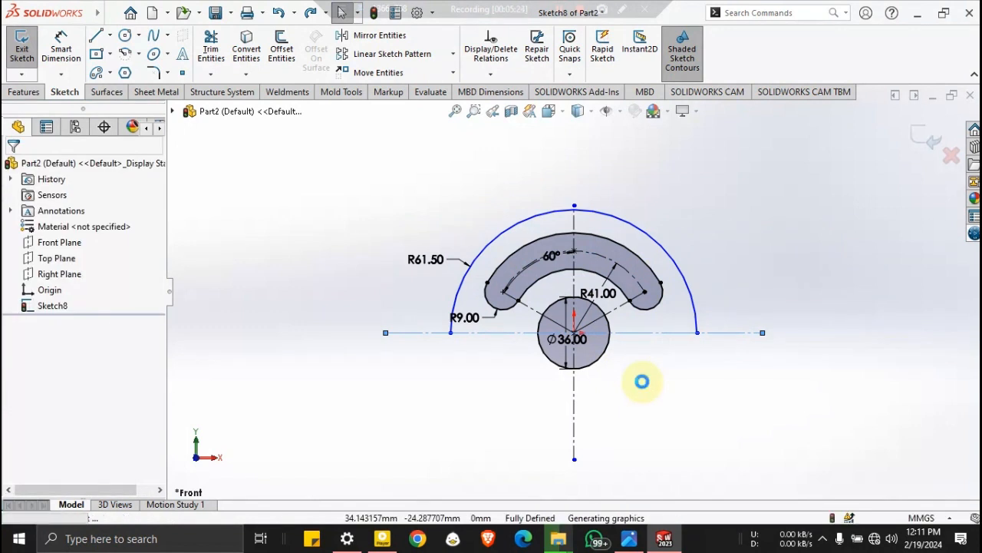
Delete the 36 mm circle at the origin together with its diameter dimension
click(607, 353)
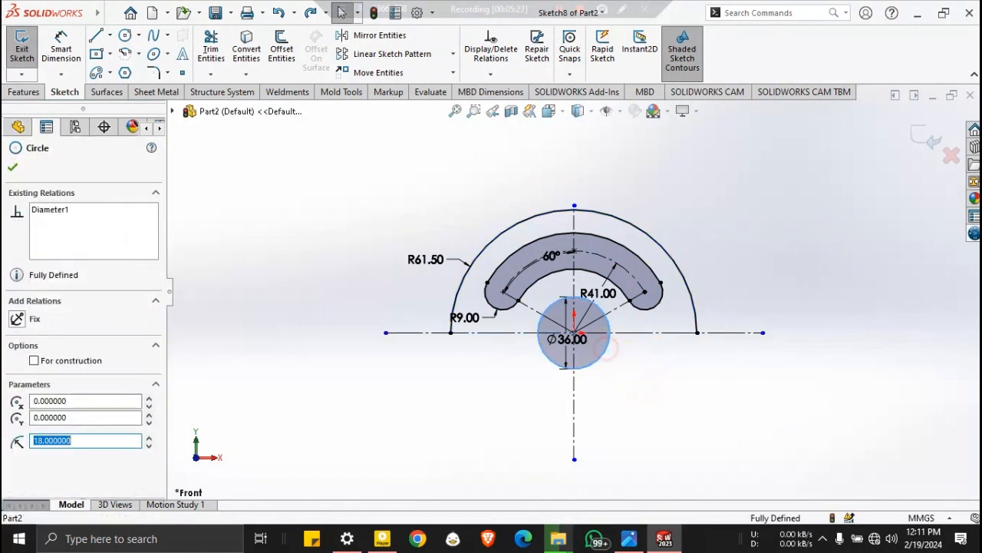
key(Delete)
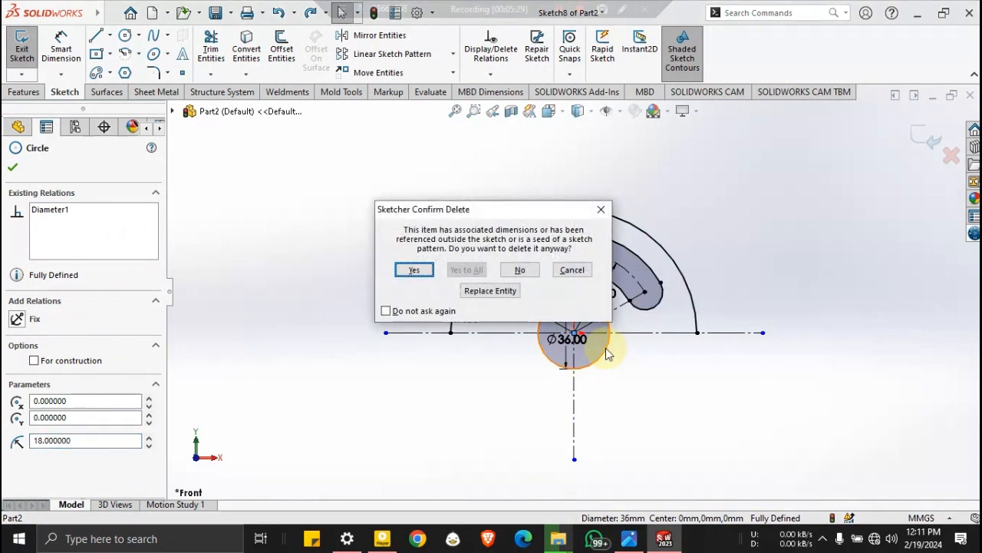
click(422, 273)
click(616, 405)
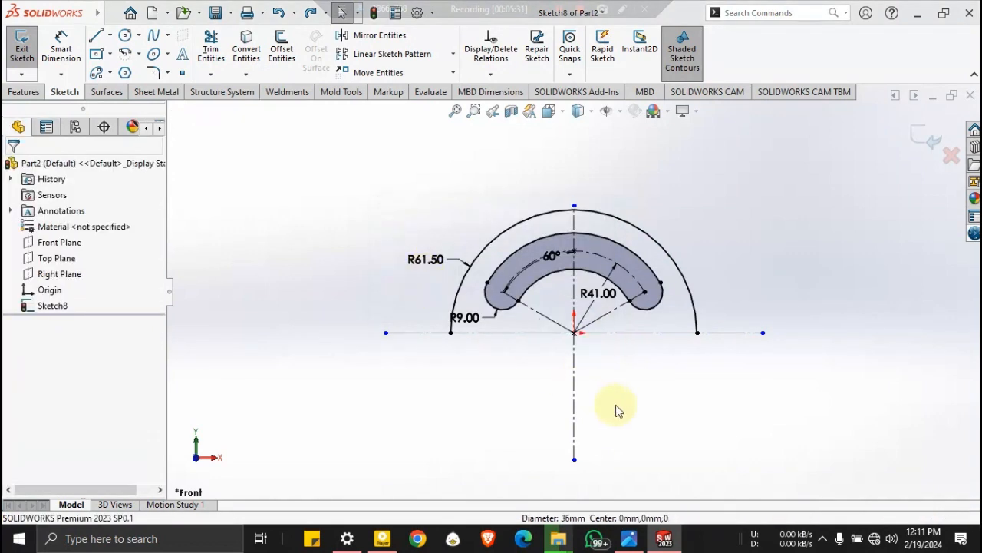
Draw a circle of about 9.7 mm radius on the vertical centreline, centred about 32 mm below the origin
click(123, 36)
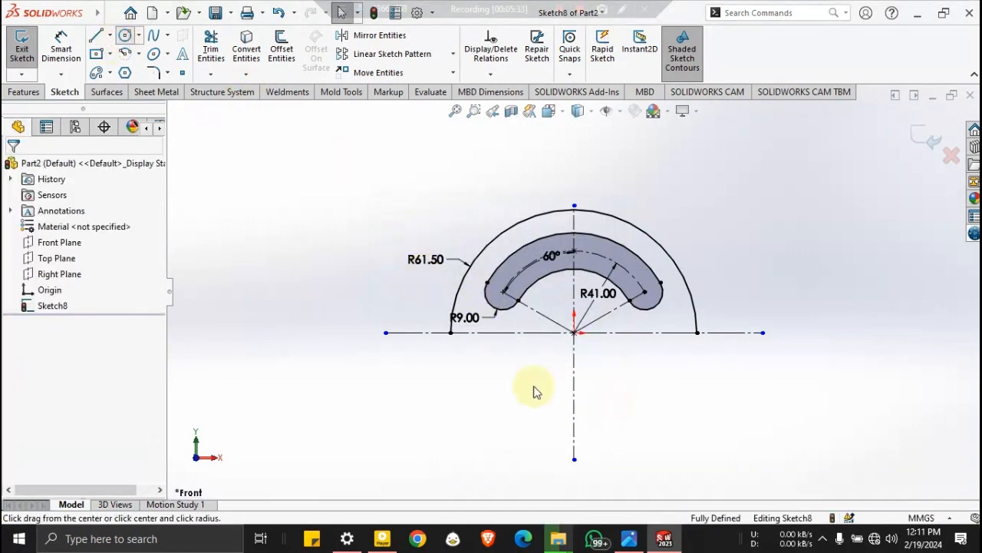
click(574, 397)
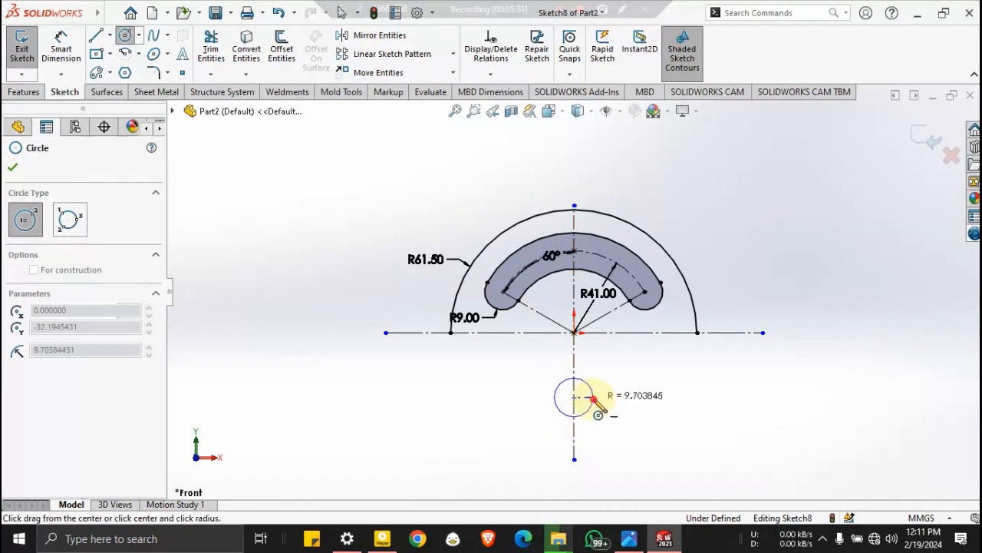
click(593, 397)
key(Escape)
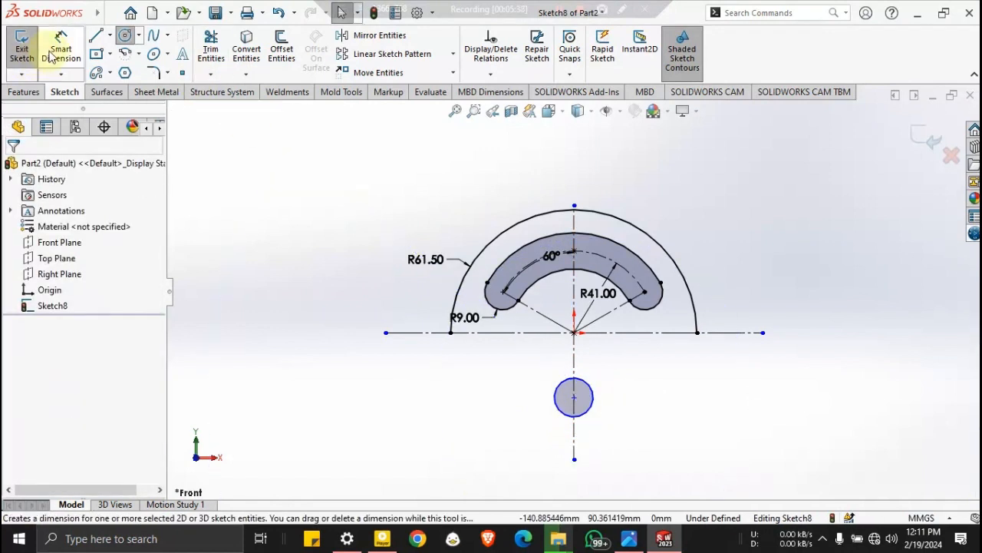
Dimension the small circle's centre 22 mm below the horizontal centreline
click(61, 48)
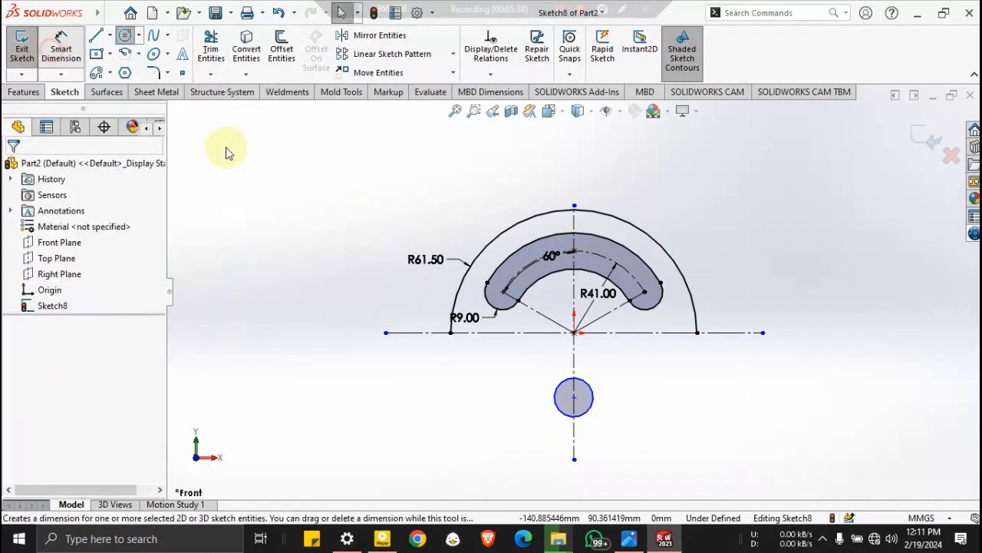
click(574, 397)
click(669, 333)
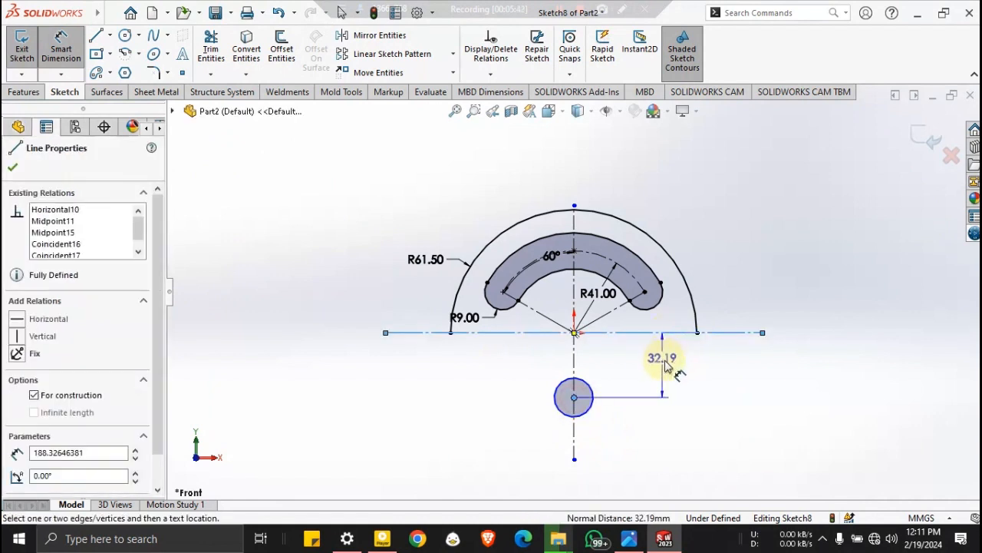
click(666, 366)
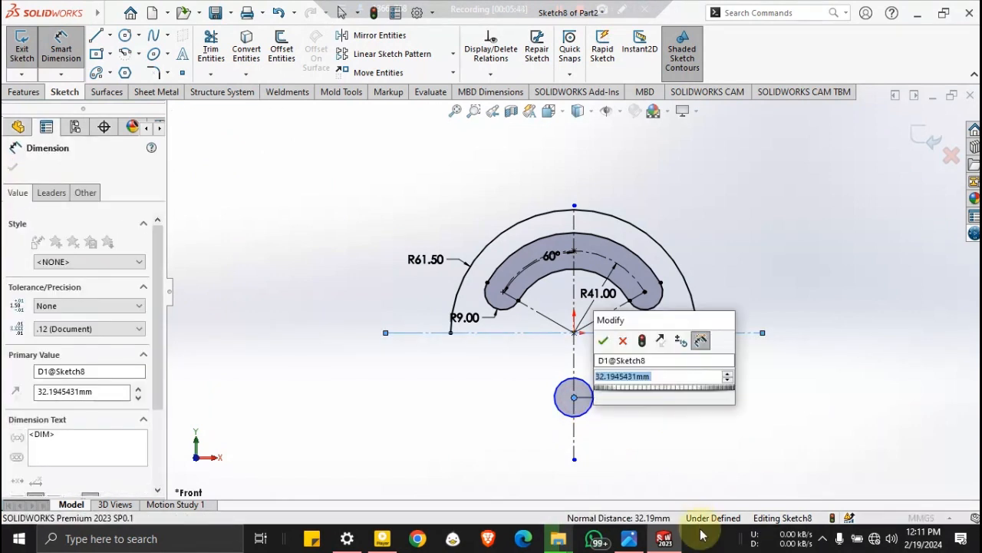
text(22)
key(Return)
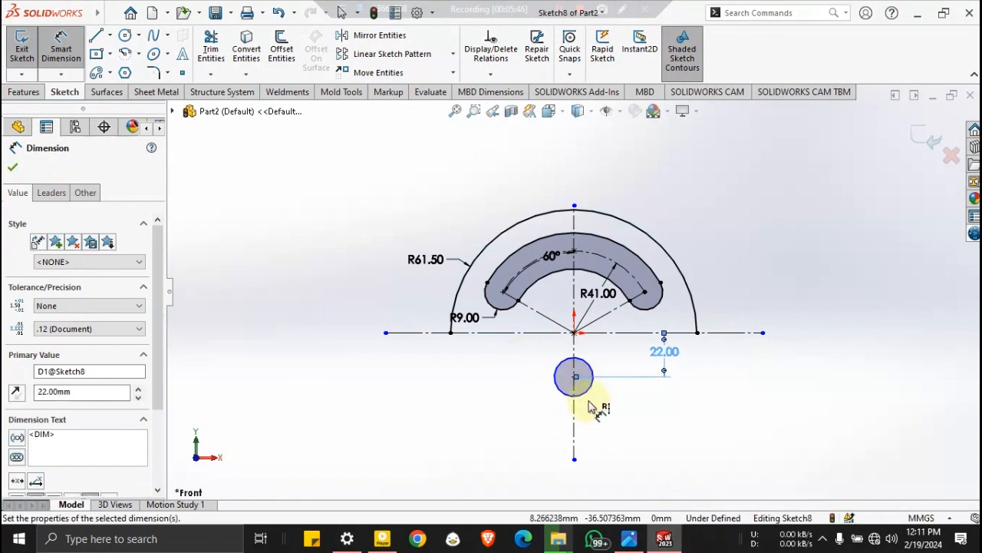
Dimension the small circle's diameter as 36 mm, consulting the reference drawing
click(588, 397)
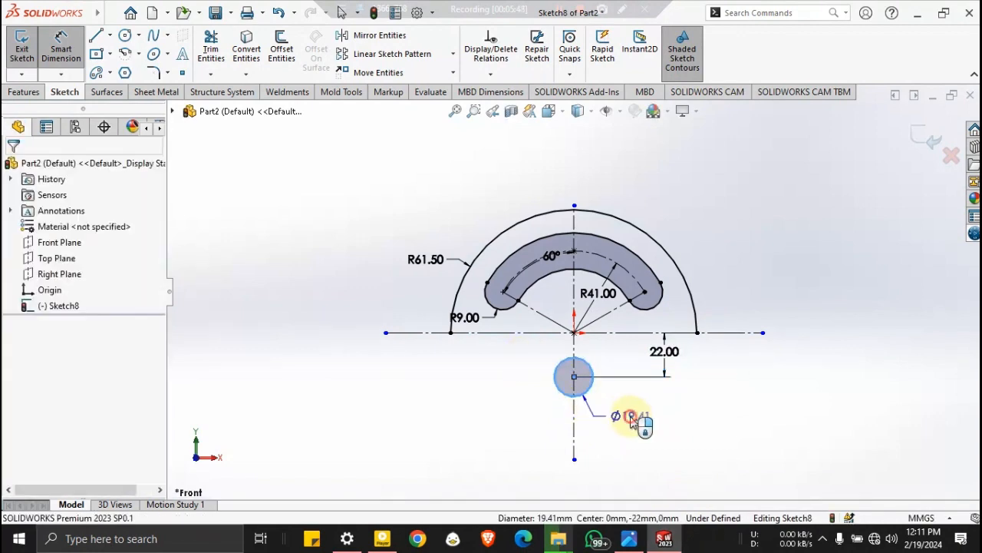
click(623, 414)
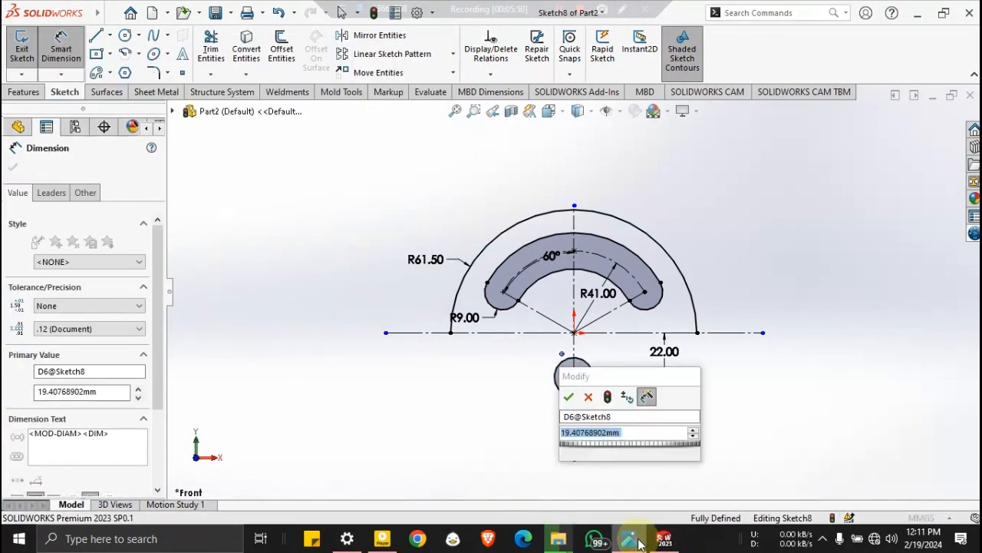
click(636, 540)
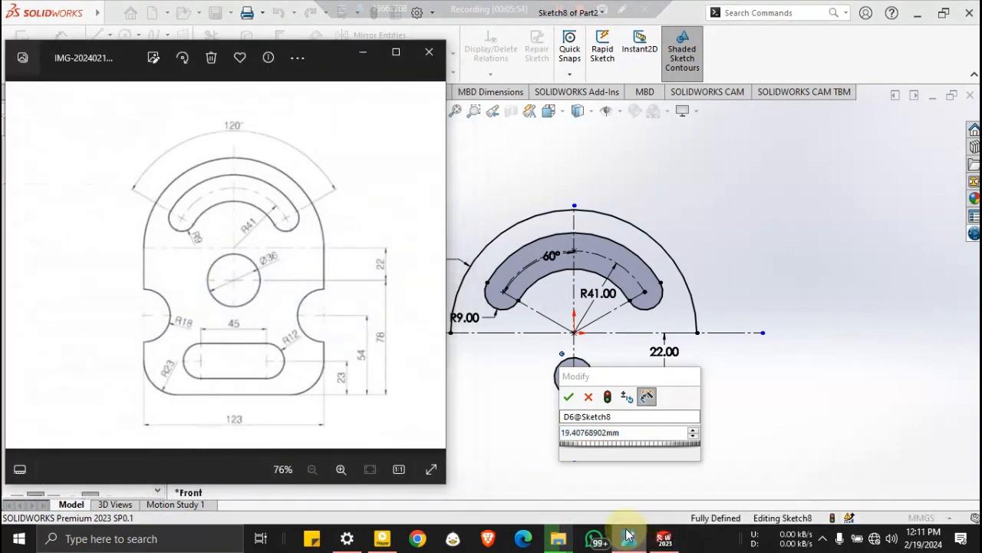
click(589, 432)
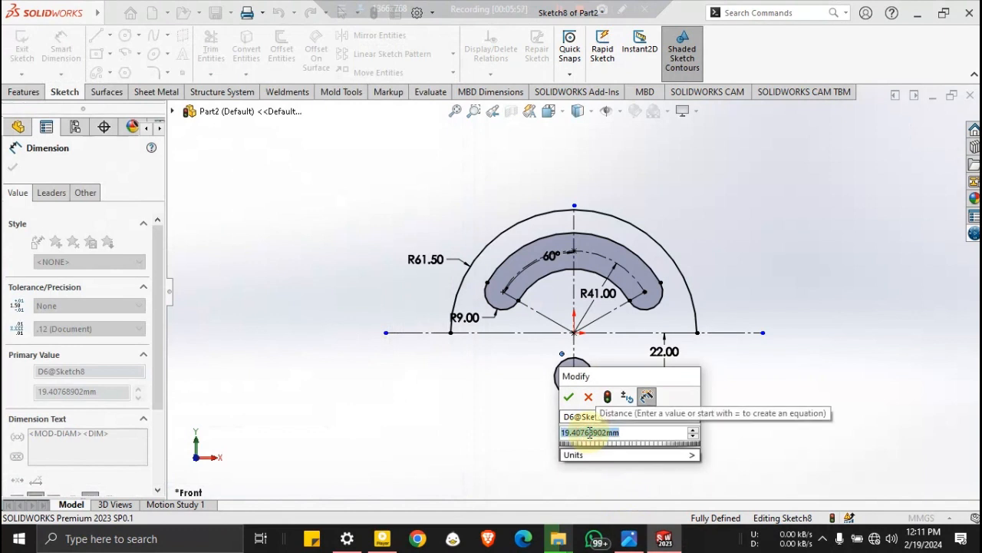
click(630, 541)
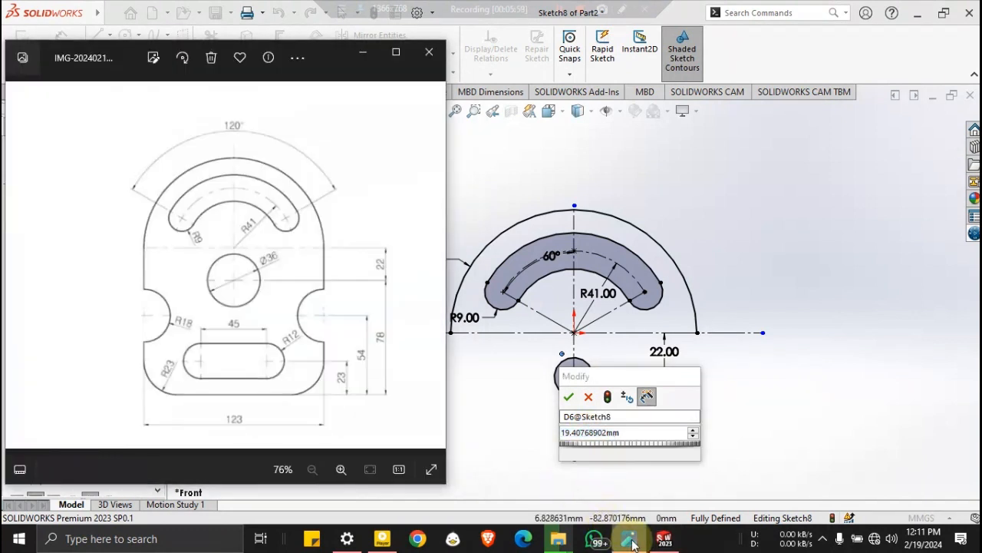
click(629, 540)
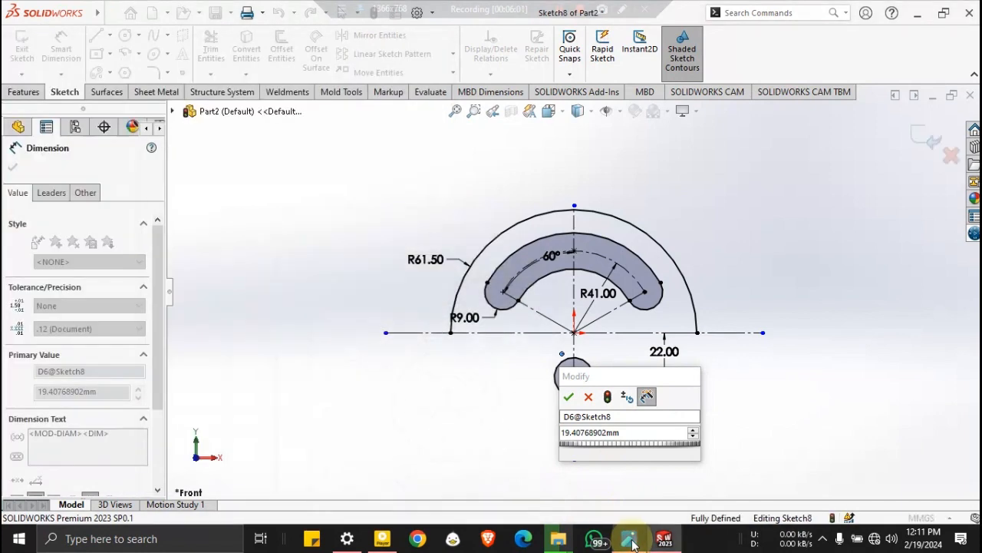
click(598, 432)
double_click(599, 431)
text(38)
key(Return)
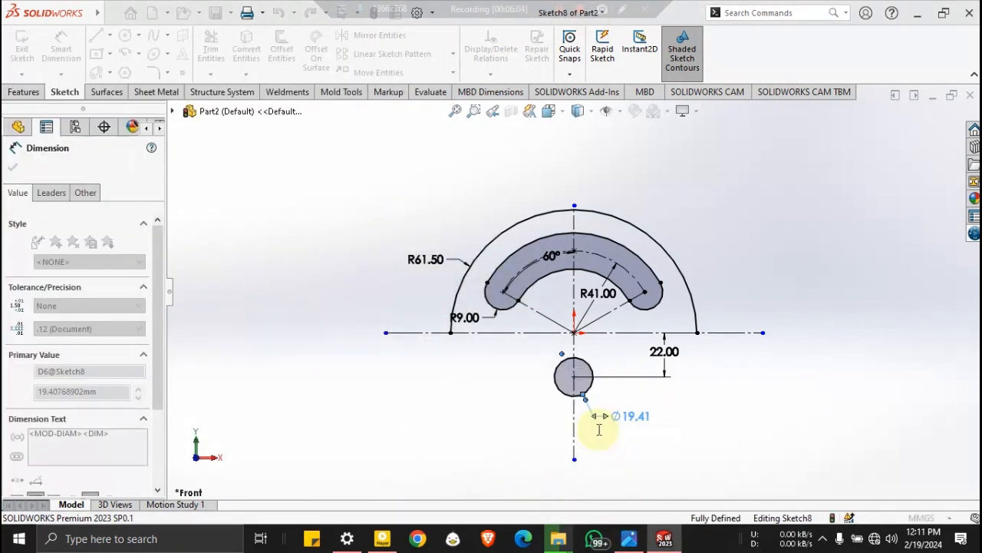
click(629, 540)
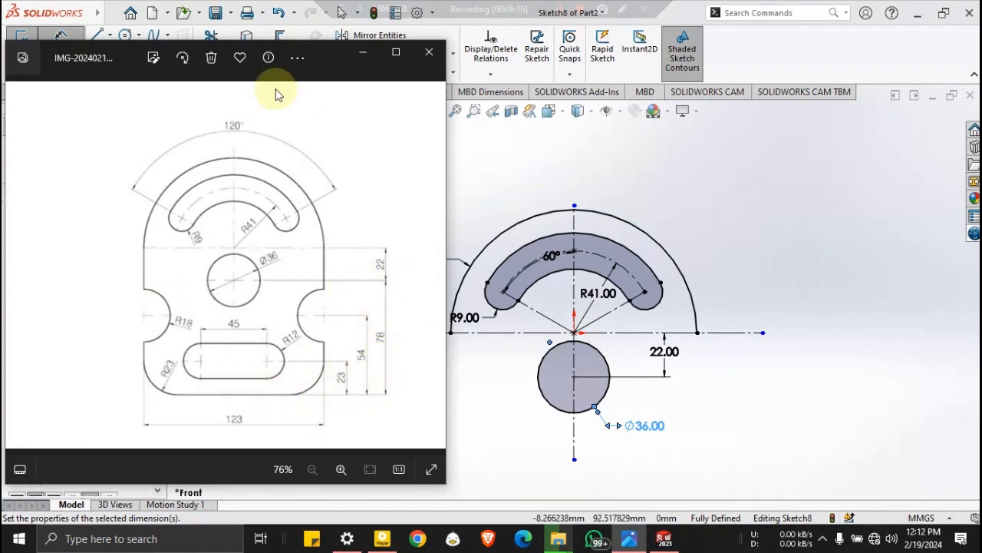
click(364, 51)
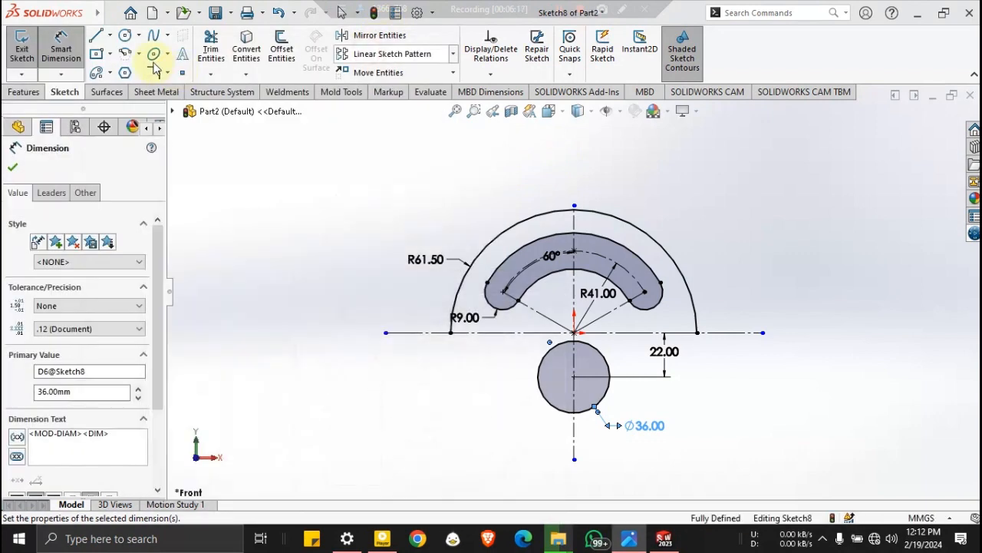
key(l)
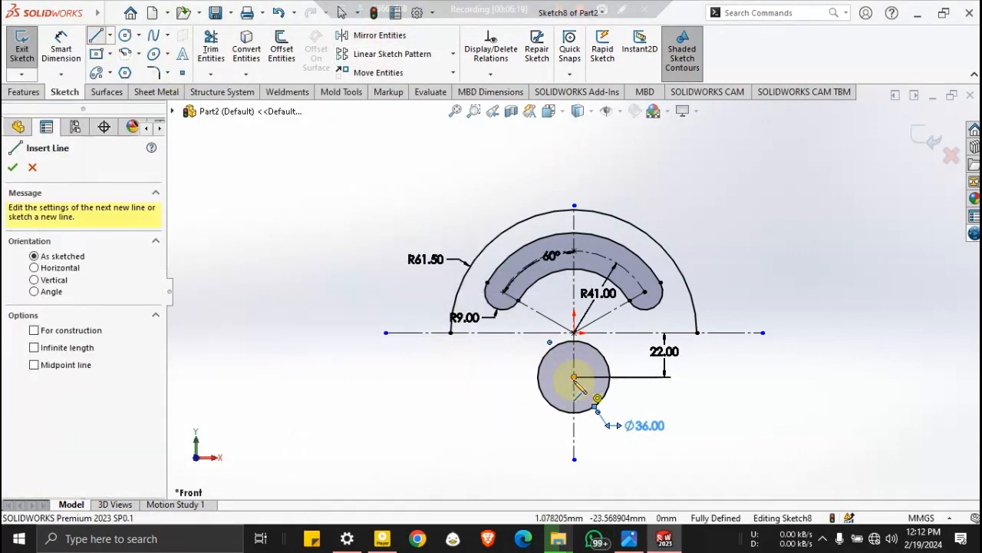
click(43, 332)
click(575, 377)
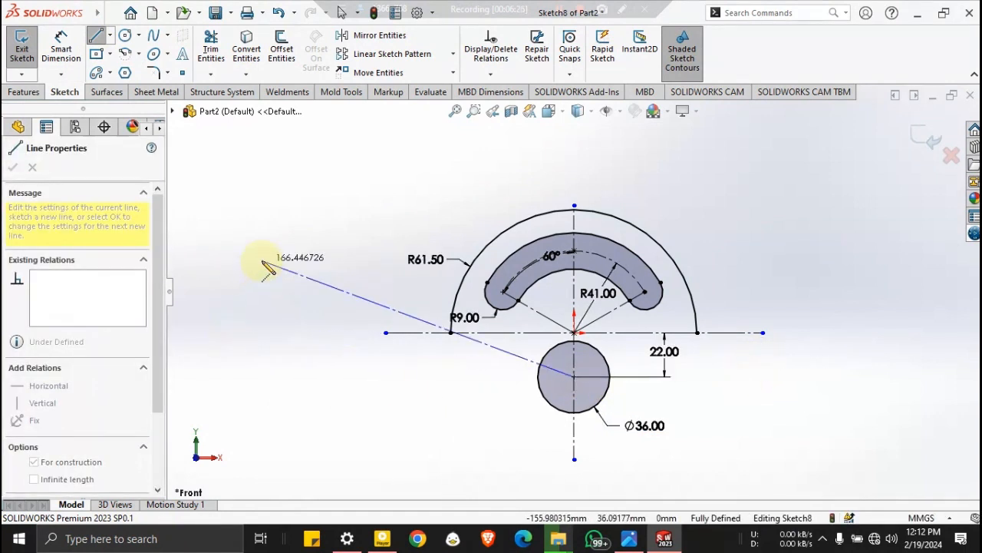
key(Escape)
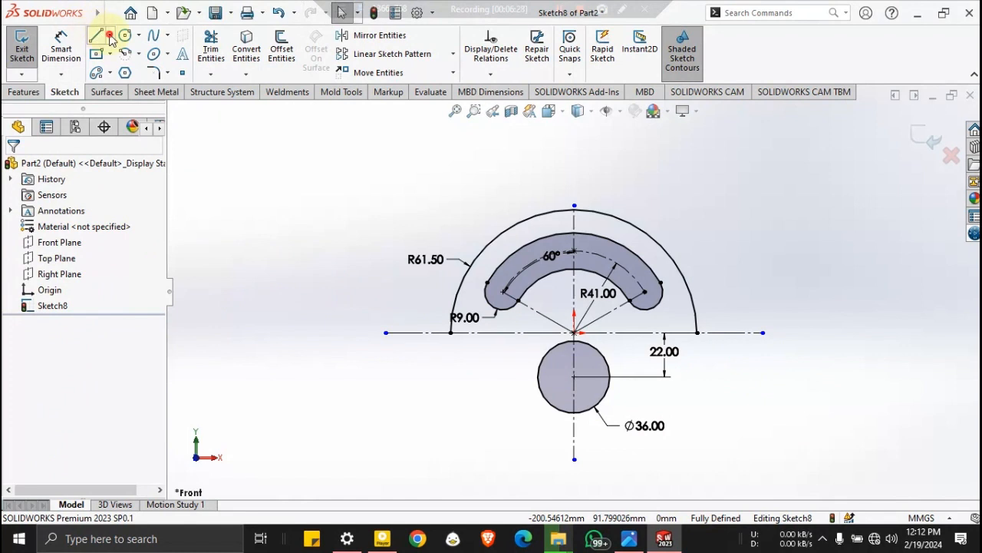
Draw a horizontal midpoint construction line about 135 mm long, centred on the 36 mm circle's centre
click(110, 36)
click(136, 84)
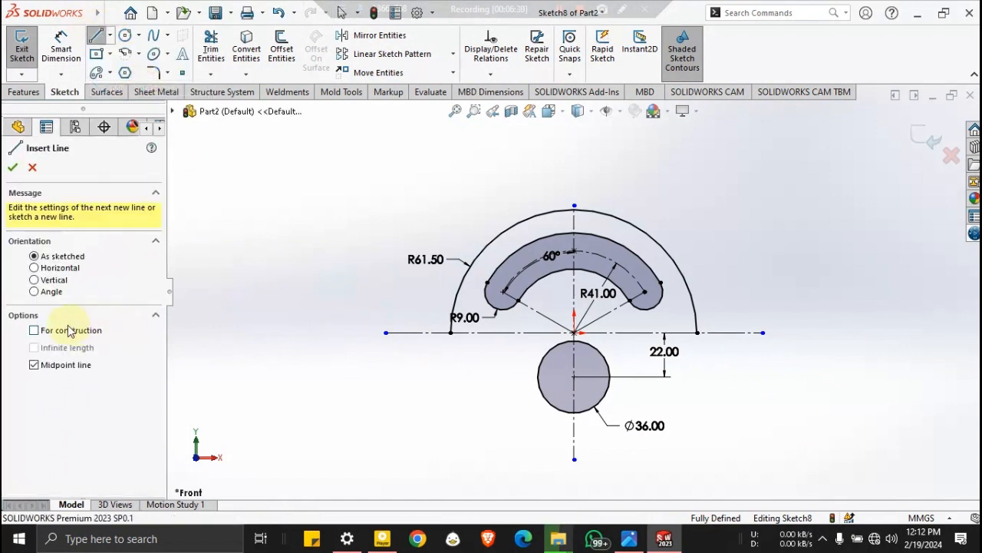
click(56, 336)
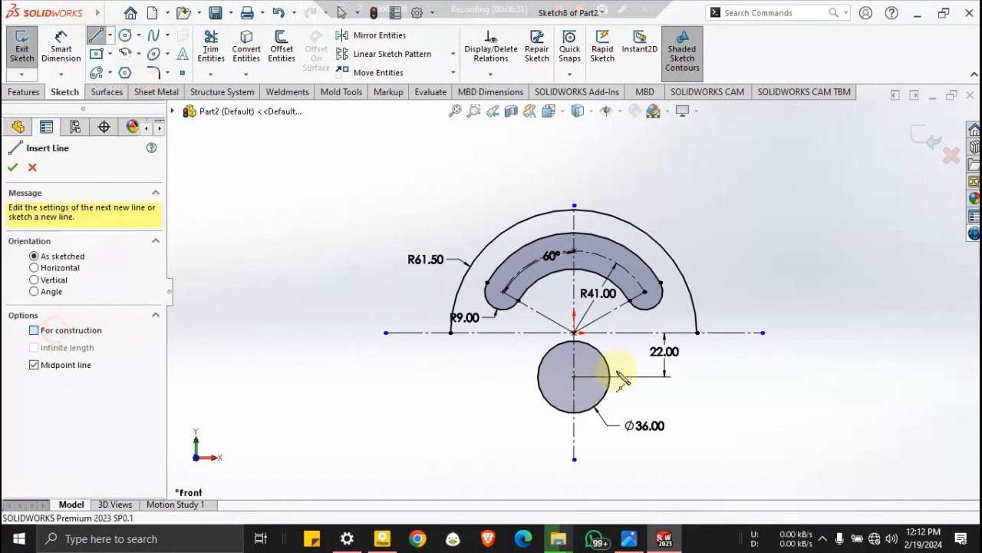
click(574, 378)
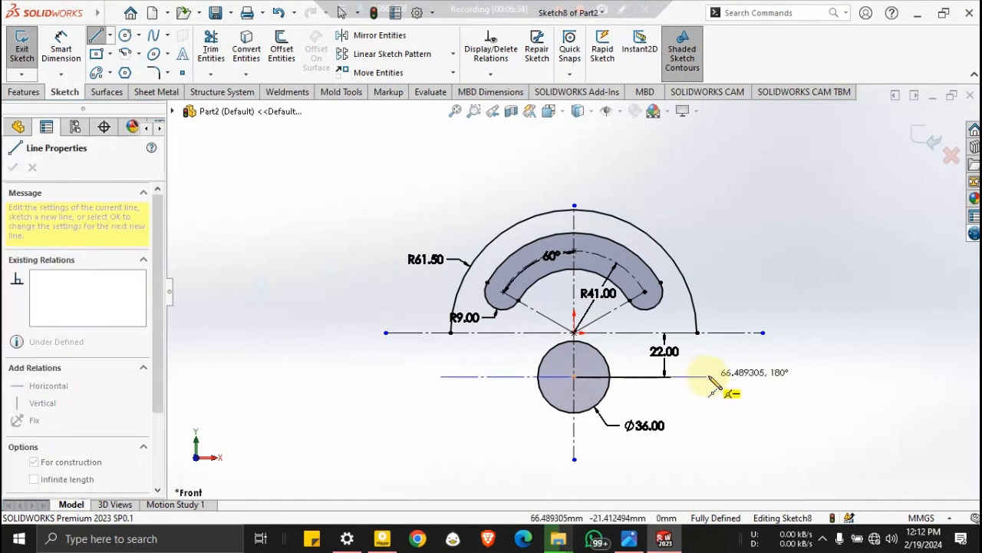
click(710, 376)
key(Escape)
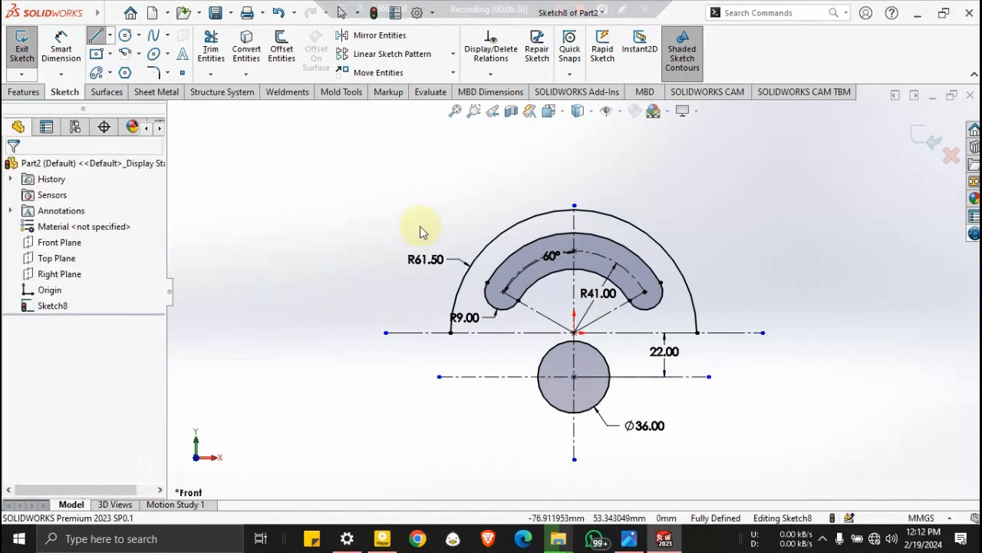
Dimension the length of the construction line through the 36 mm circle as 123 mm
click(77, 66)
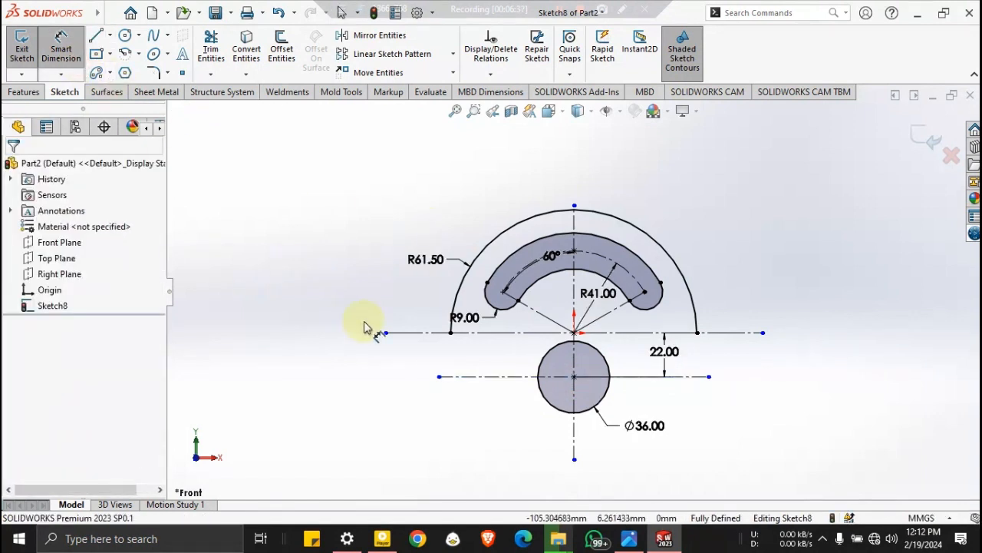
click(450, 377)
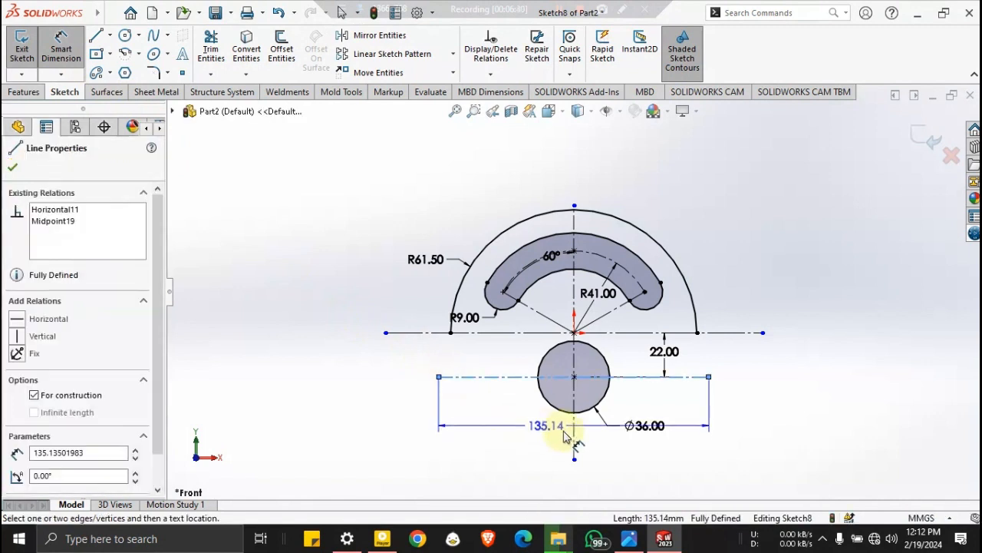
click(583, 439)
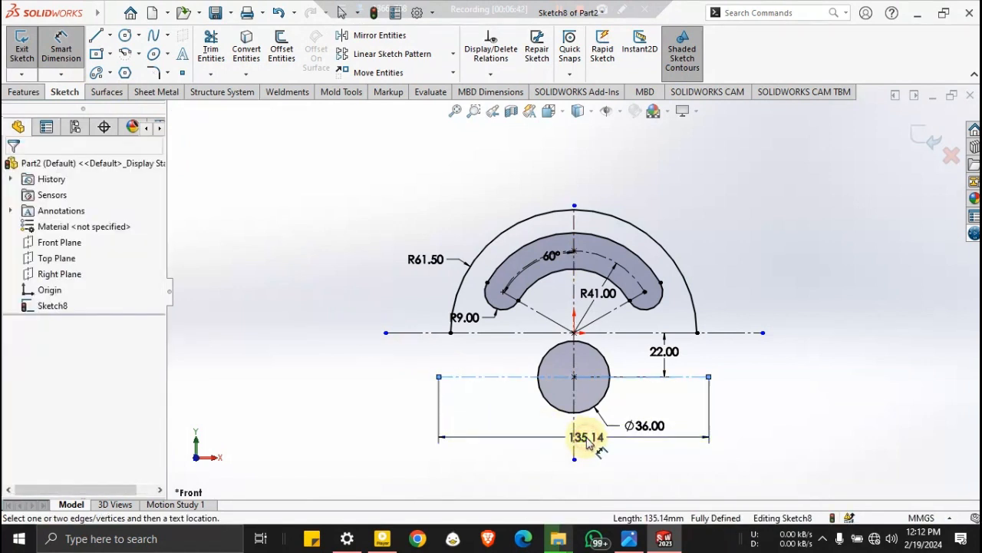
text(128)
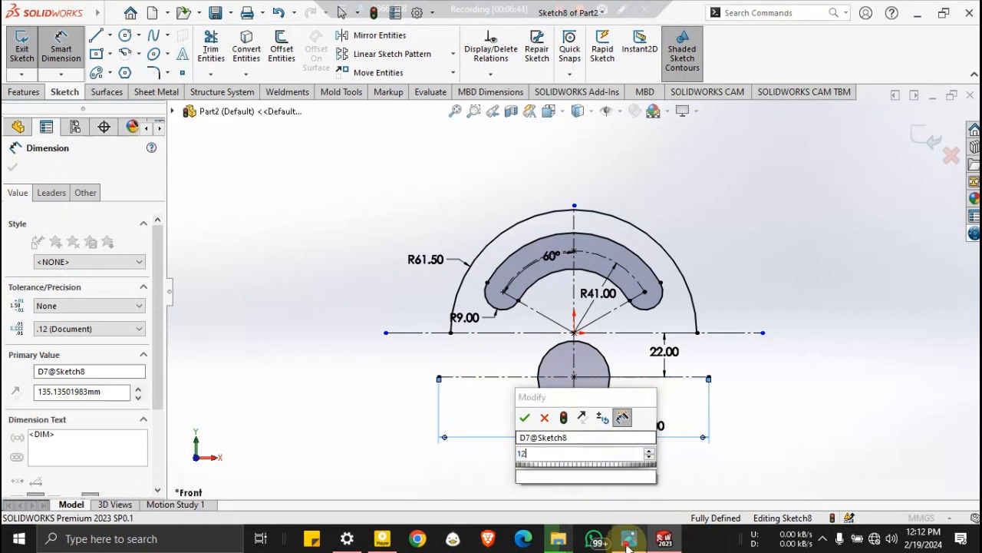
click(629, 538)
click(563, 459)
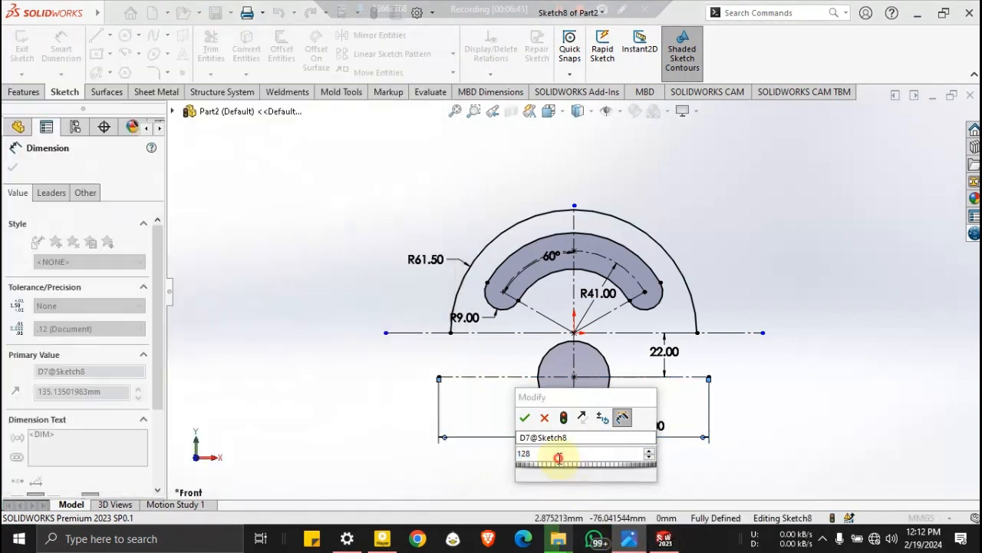
text(3)
key(Return)
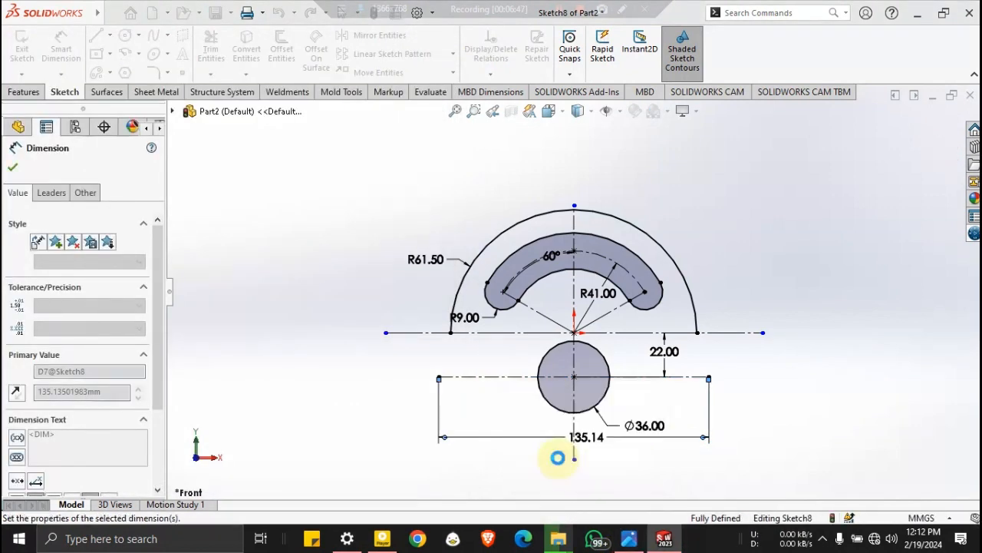
click(306, 206)
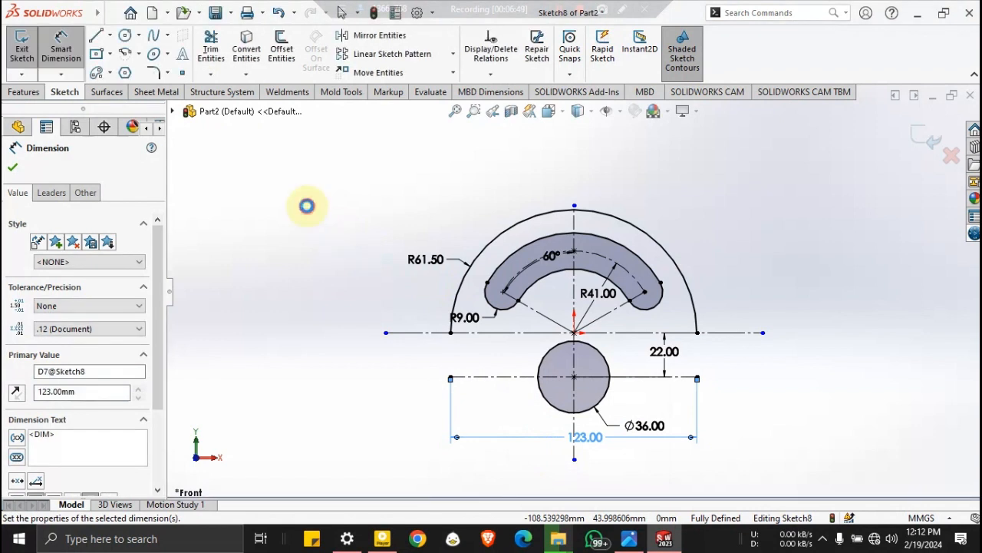
Offset the 123 mm construction line downward by 78 mm to make the plate's bottom edge
click(284, 48)
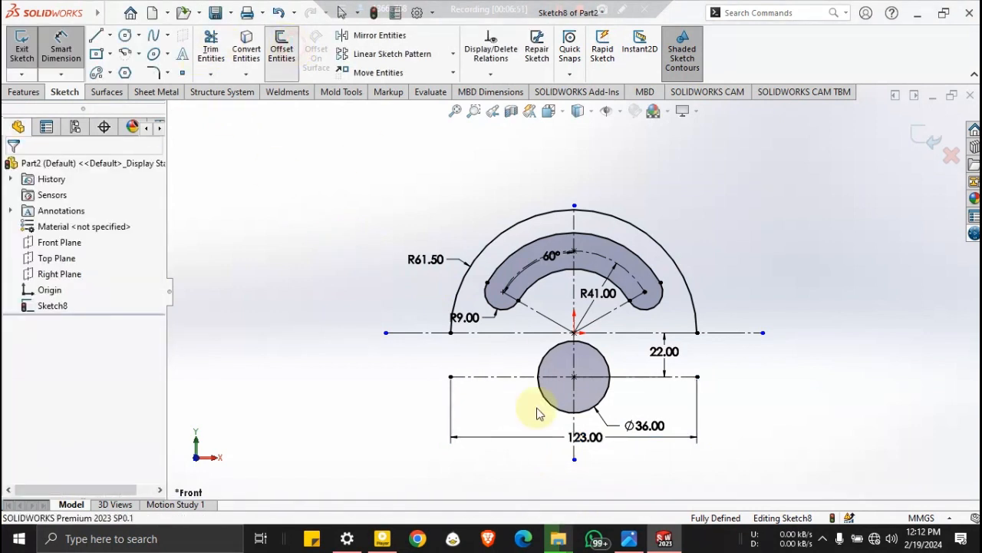
click(486, 376)
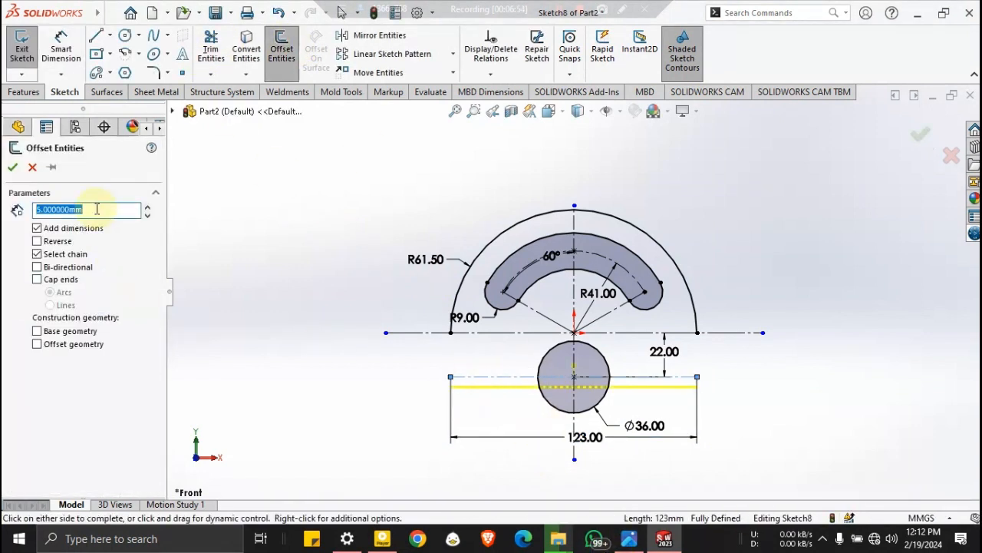
text(78)
key(Return)
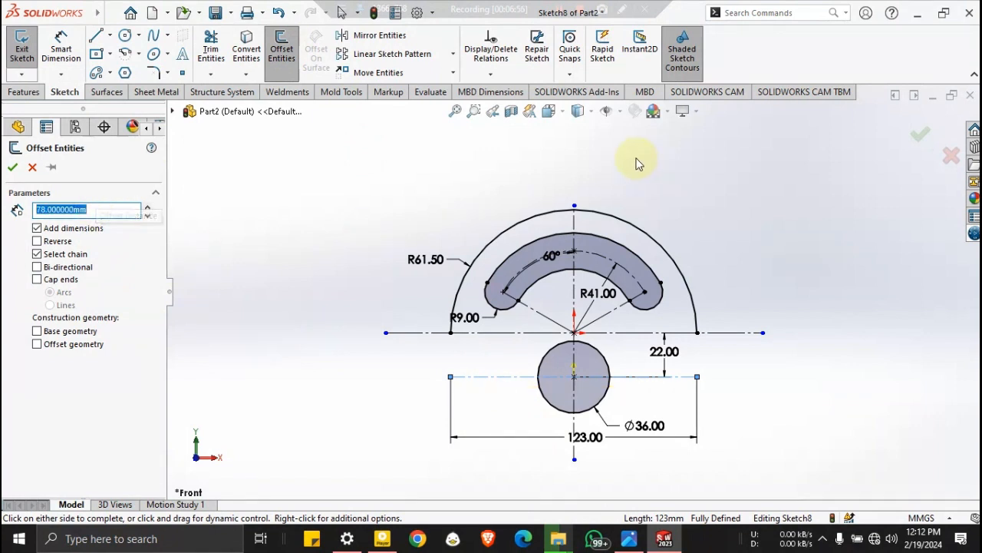
click(455, 110)
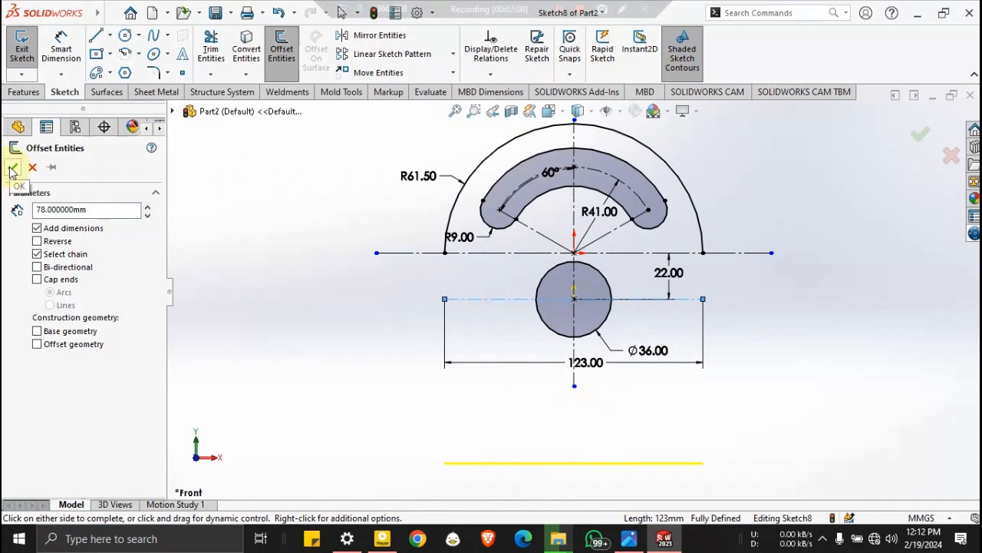
click(358, 338)
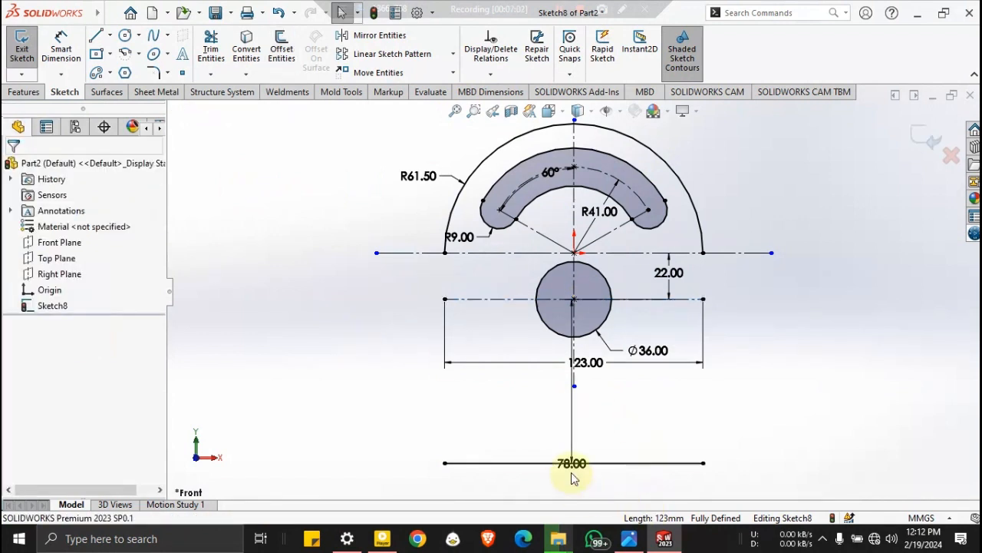
Move the 78 mm offset dimension clear of the profile on its right side and check the reference drawing
drag(572, 464, 791, 407)
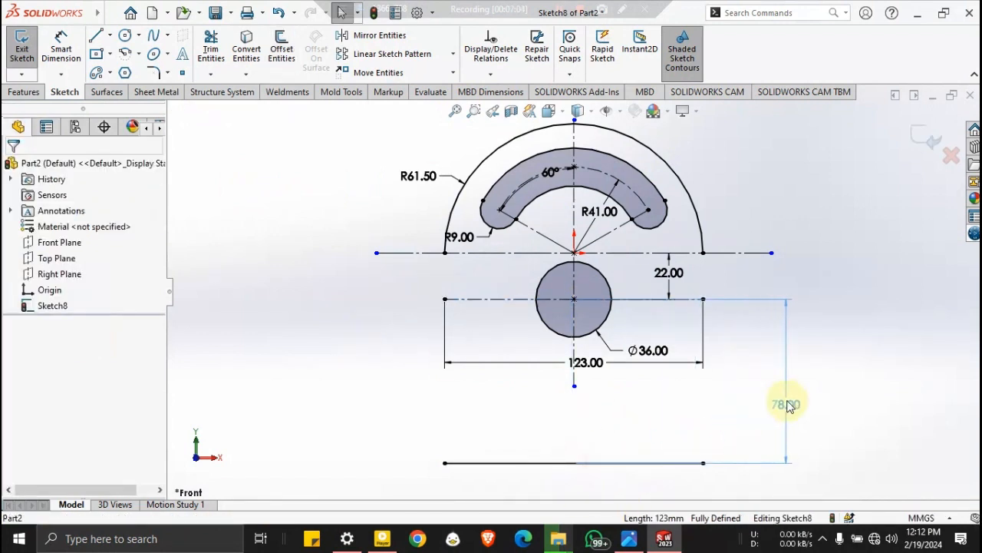
click(786, 404)
click(629, 537)
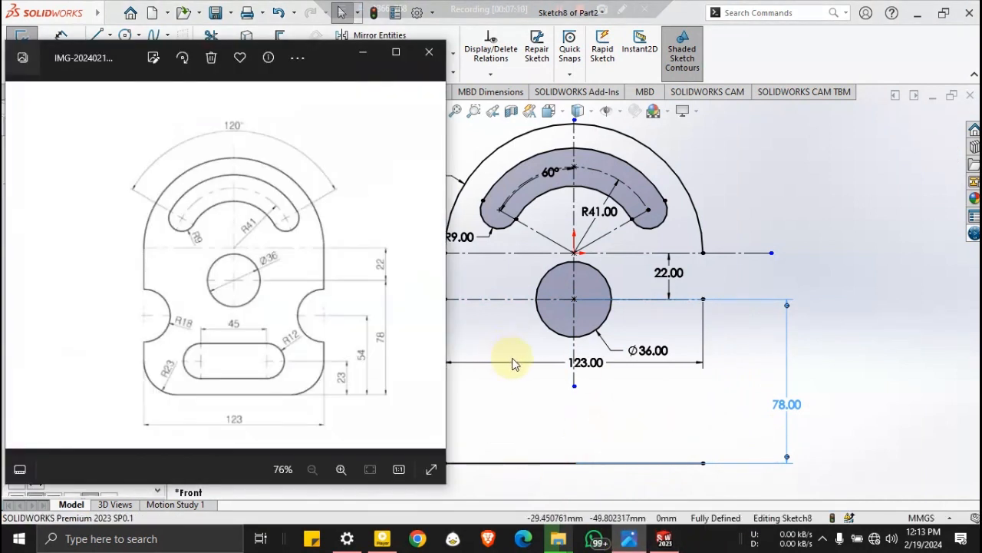
click(756, 198)
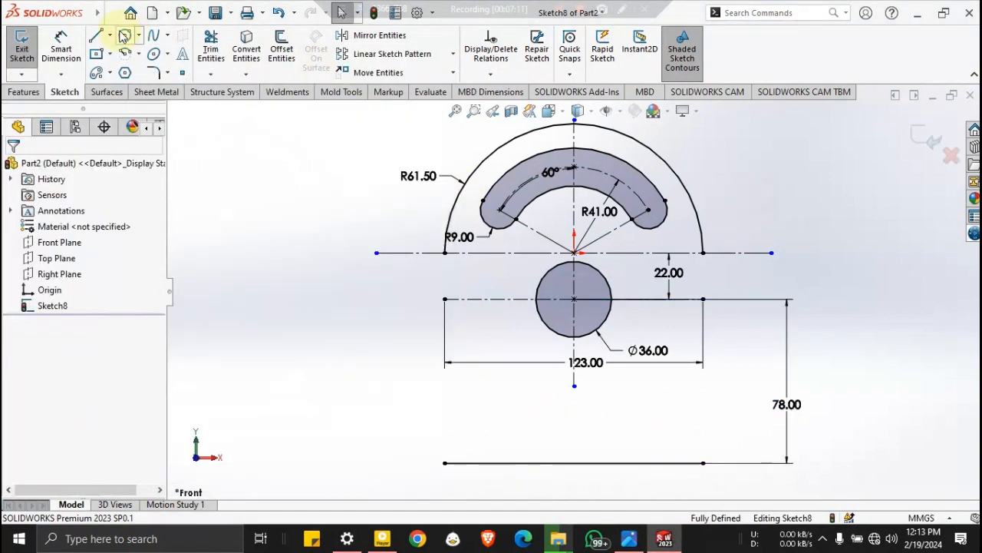
Draw the plate's left vertical edge from the outer arc's end to the bottom edge and delete the stray slanted line
click(445, 253)
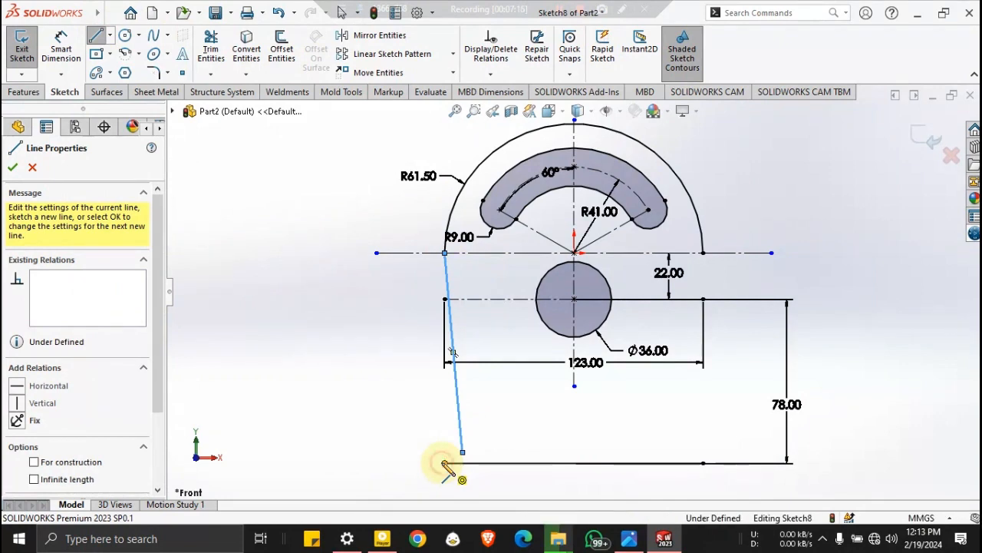
click(446, 462)
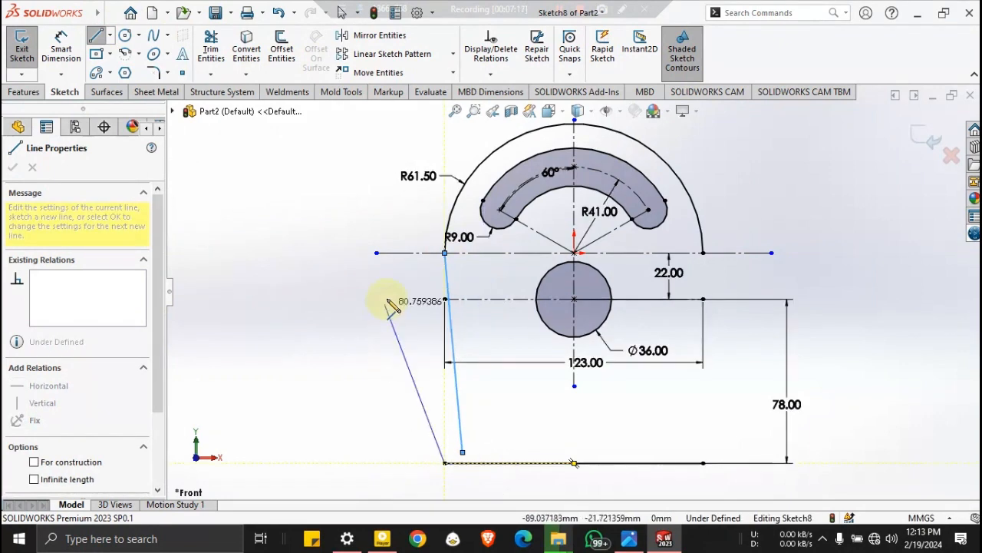
click(445, 253)
key(Escape)
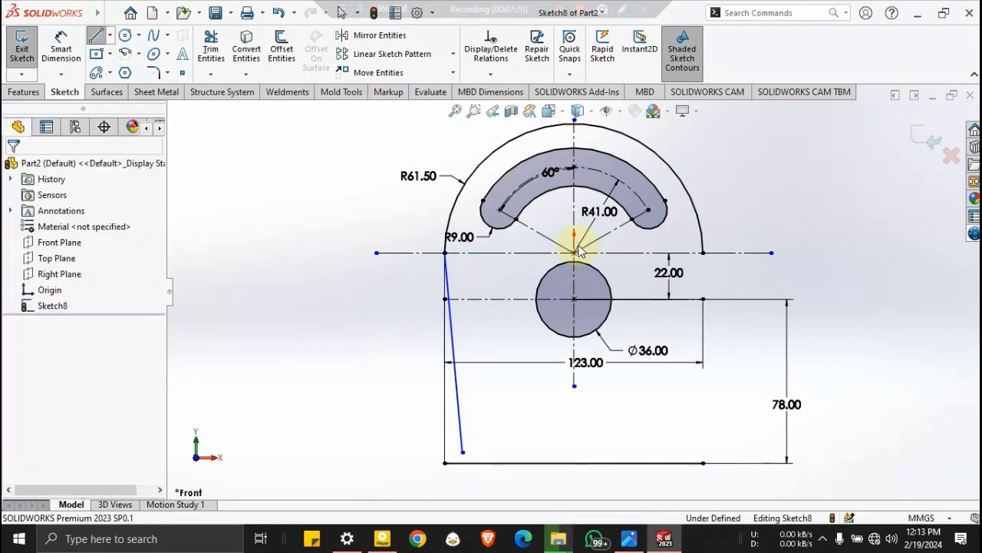
click(453, 343)
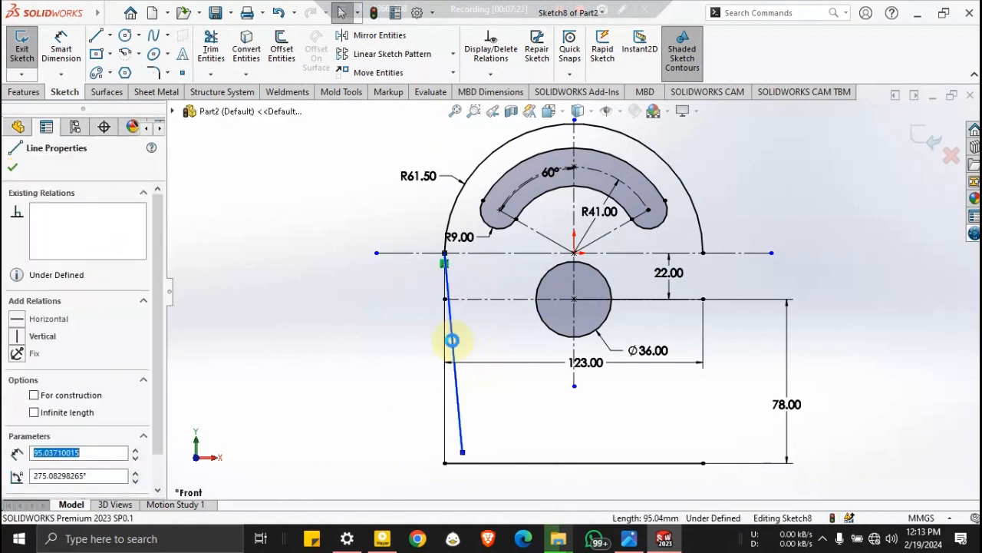
key(Delete)
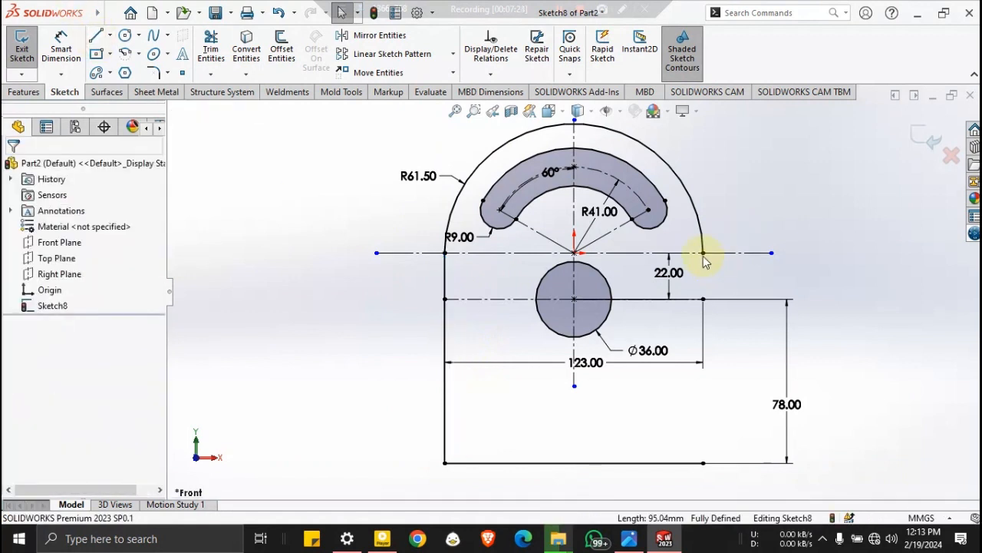
Draw the plate's right vertical edge from the outer arc's end down to the bottom edge's corner
click(96, 37)
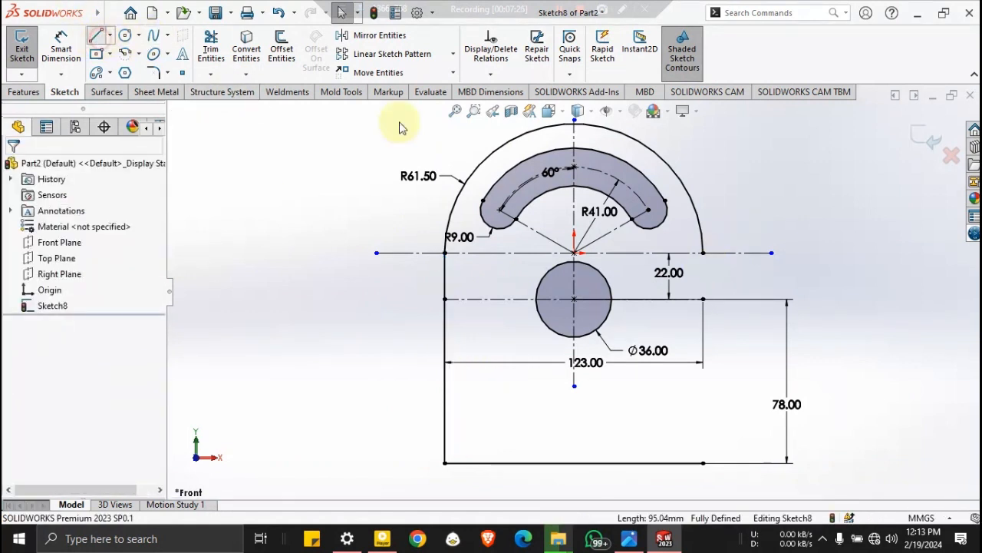
click(702, 254)
click(703, 463)
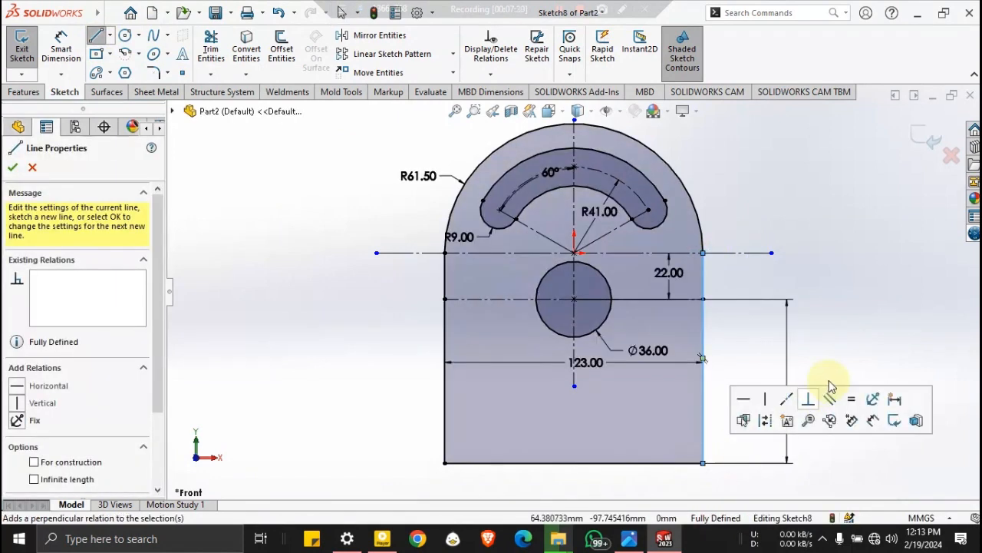
click(869, 323)
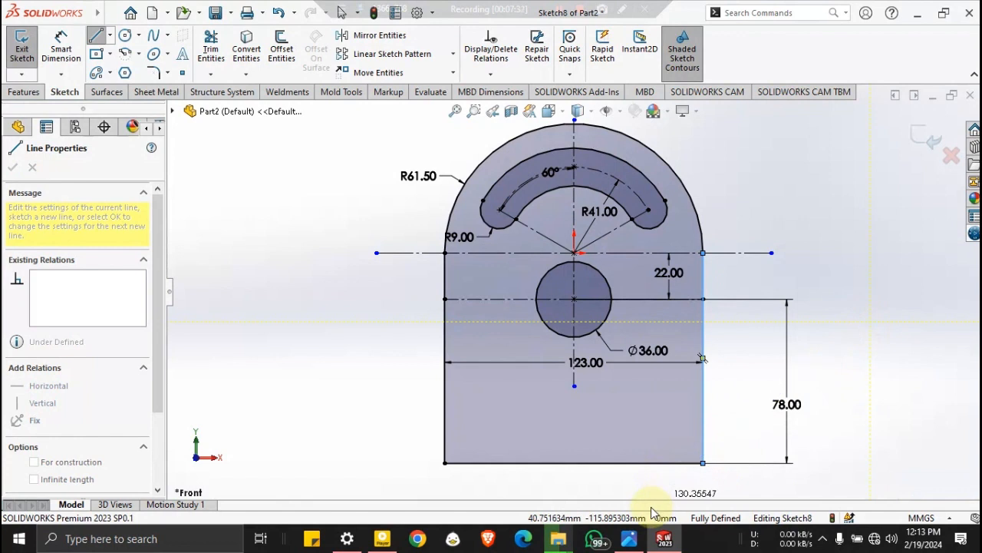
key(Escape)
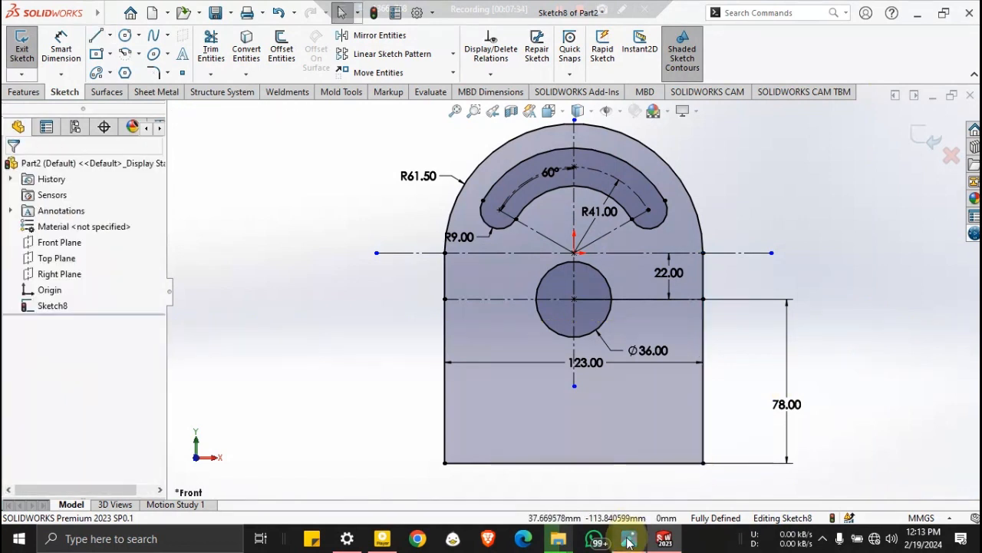
Check the reference drawing and activate Dynamic Mirror about the vertical centreline
click(628, 538)
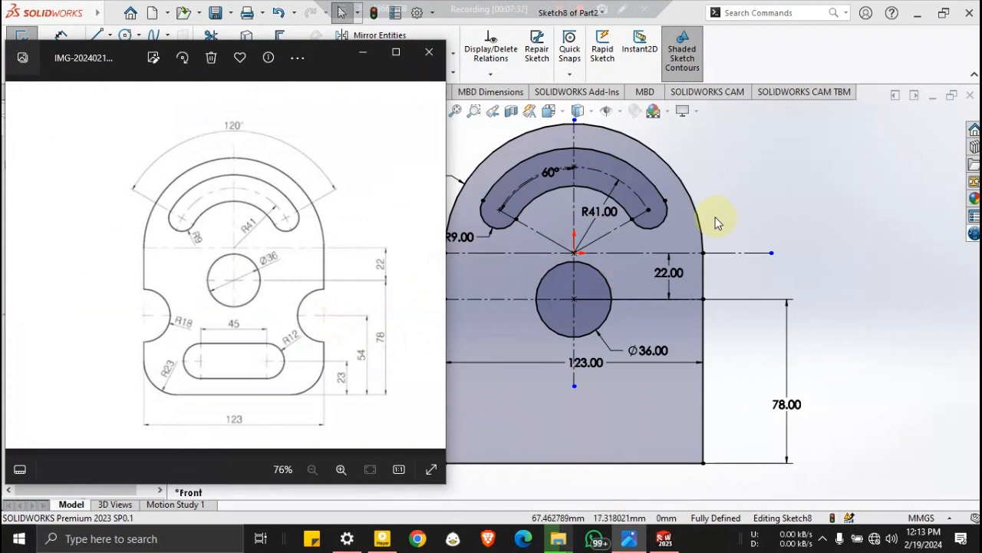
click(713, 152)
drag(711, 183, 537, 127)
click(318, 161)
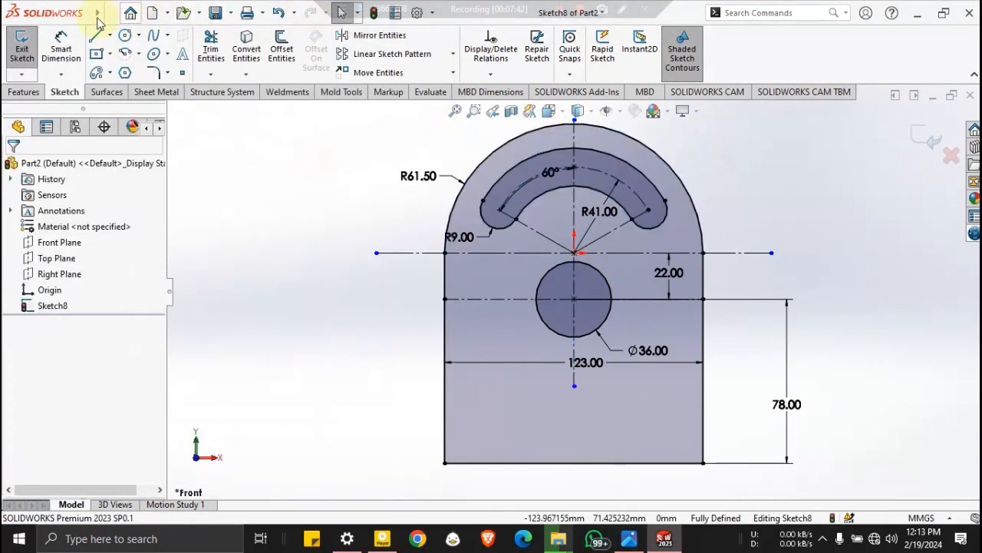
mouse_move(98, 17)
click(227, 13)
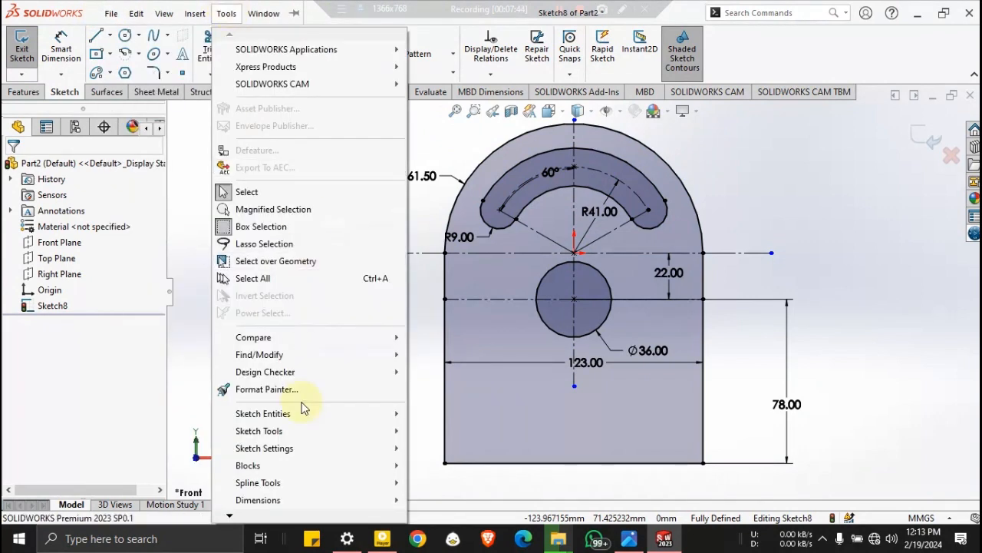
mouse_move(310, 428)
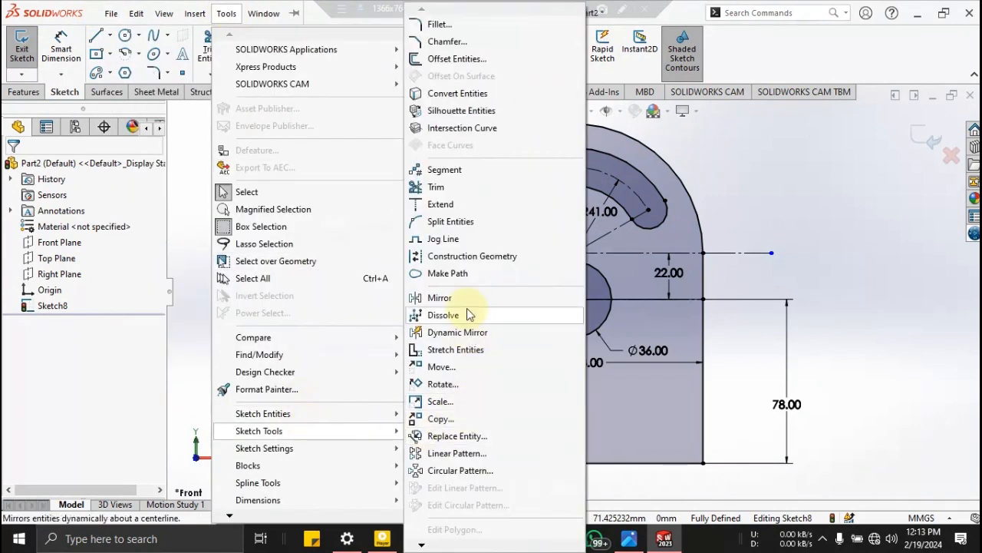
click(446, 331)
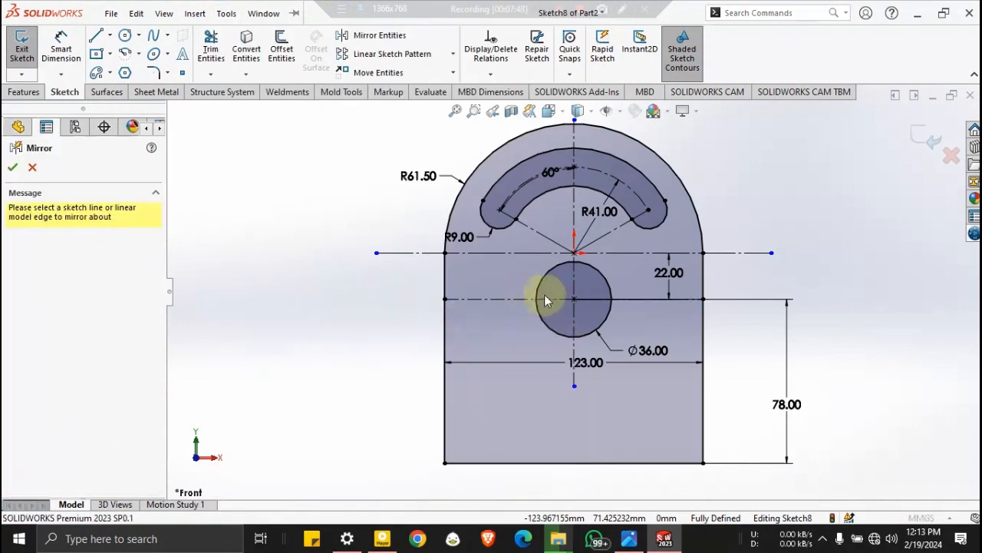
click(574, 283)
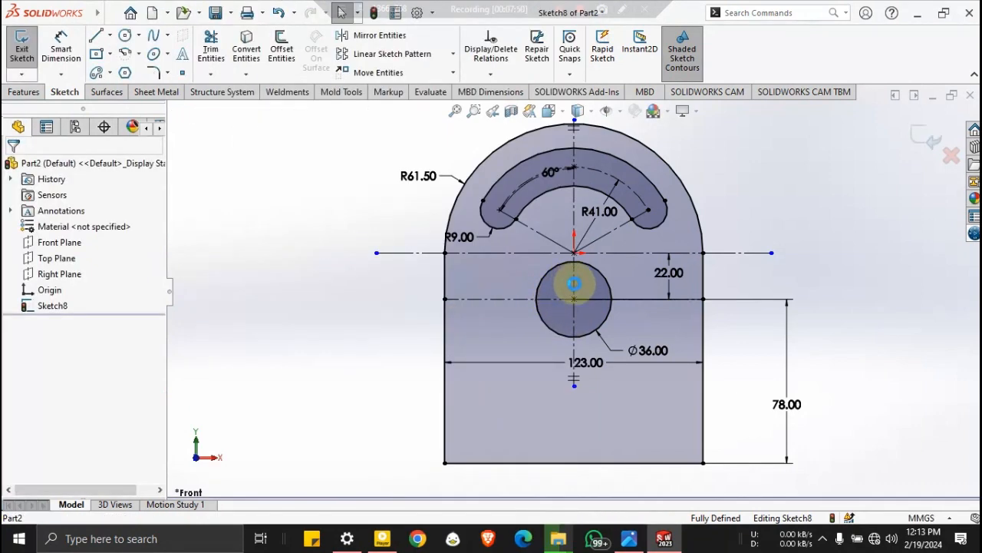
Draw a circle of about 11.4 mm radius centred on the plate's right edge, mirrored dynamically onto the left edge
click(630, 539)
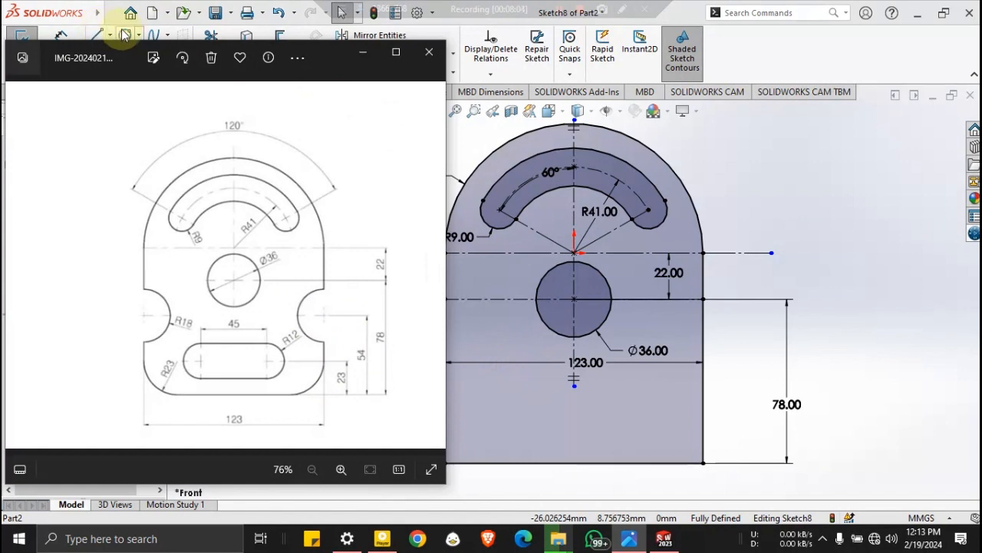
click(125, 35)
click(125, 36)
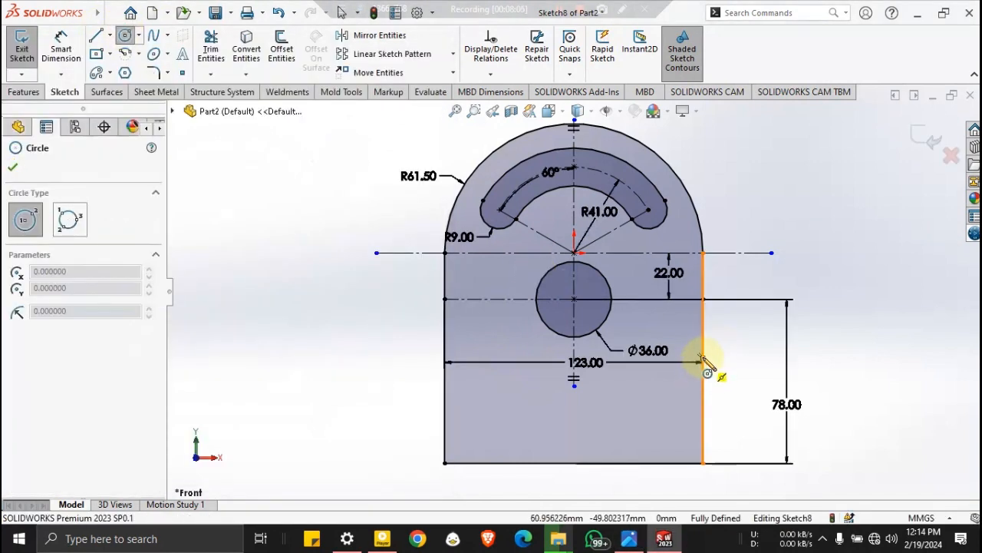
click(703, 343)
double_click(727, 343)
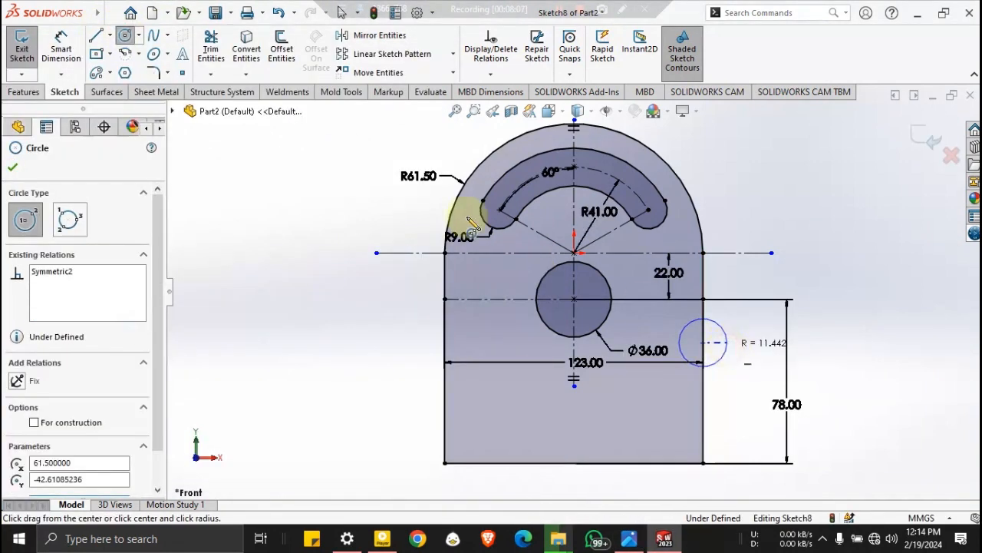
key(Escape)
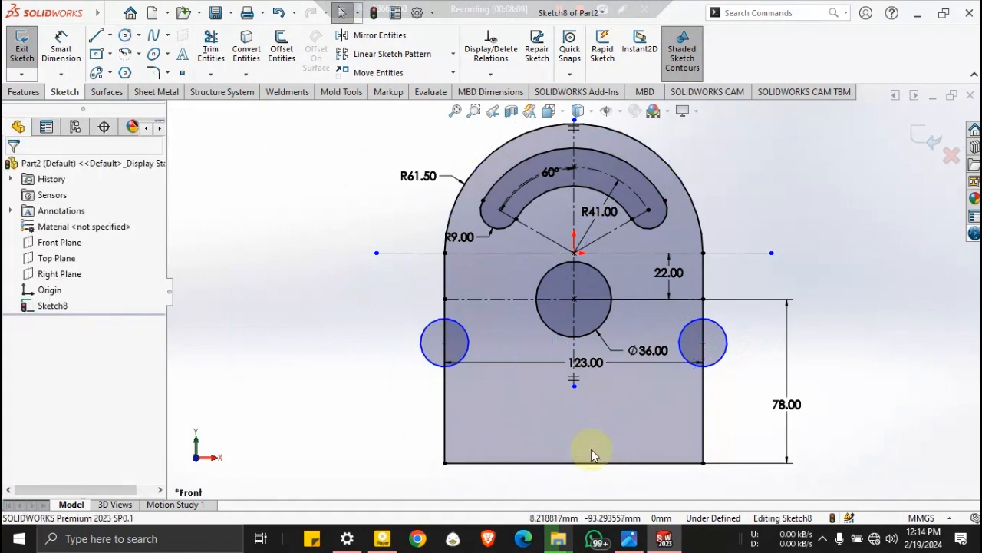
Check the side notch radius in the reference drawing and dimension the right edge circle's diameter as 18*2, giving 36 mm
click(631, 538)
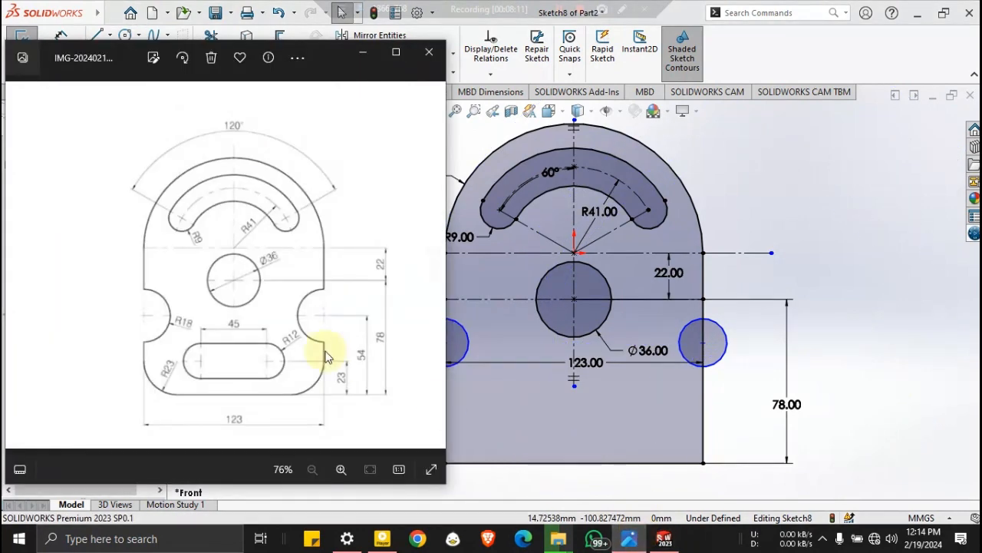
drag(355, 45, 359, 49)
click(365, 58)
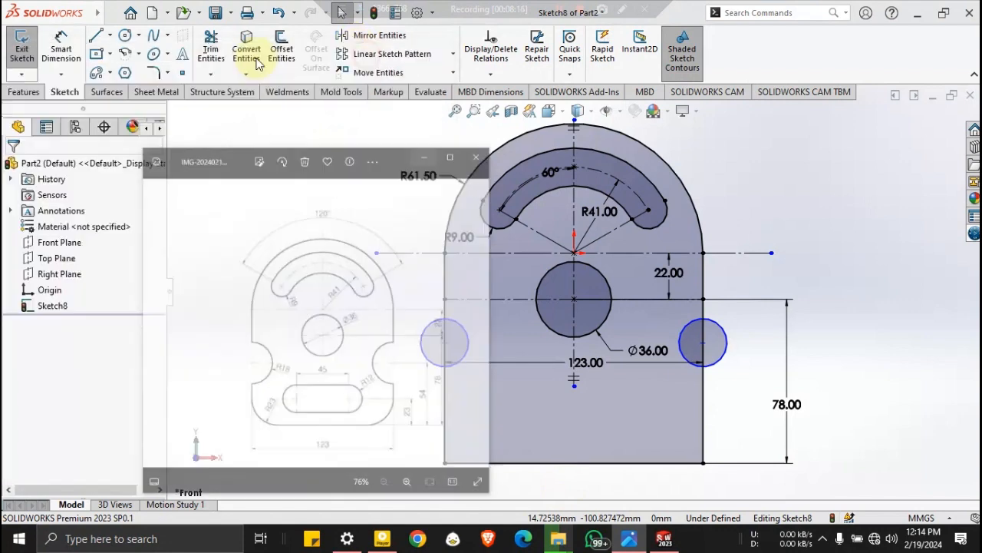
click(62, 47)
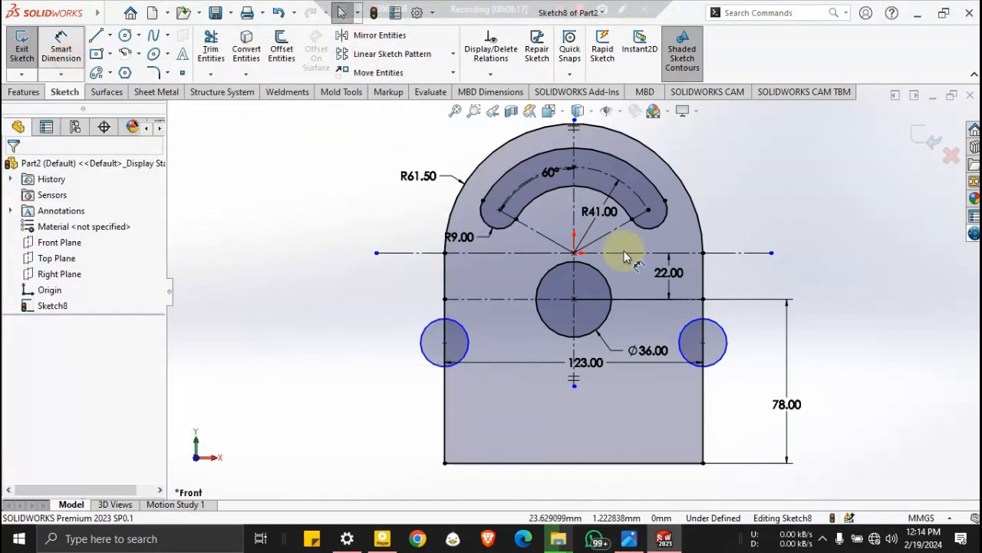
click(723, 330)
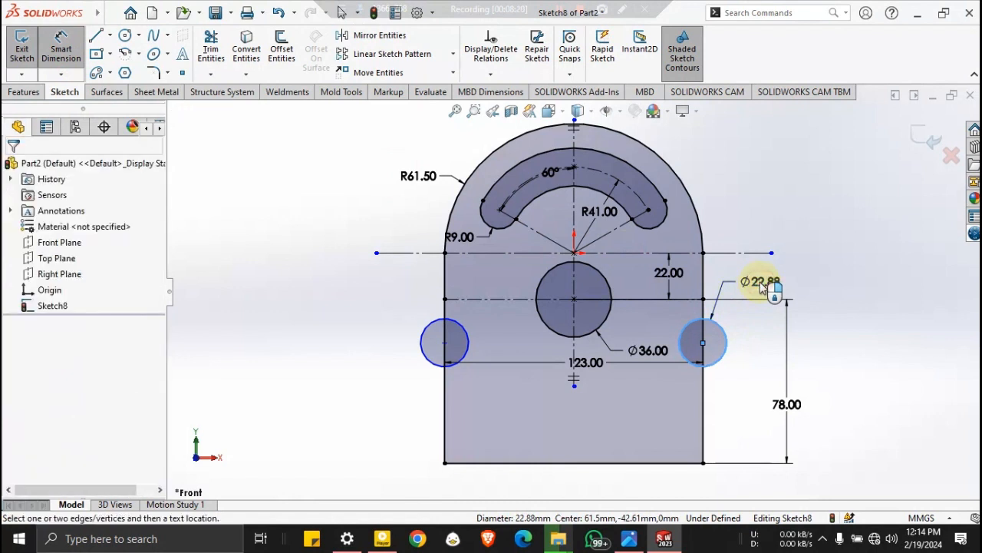
click(761, 284)
text(18)
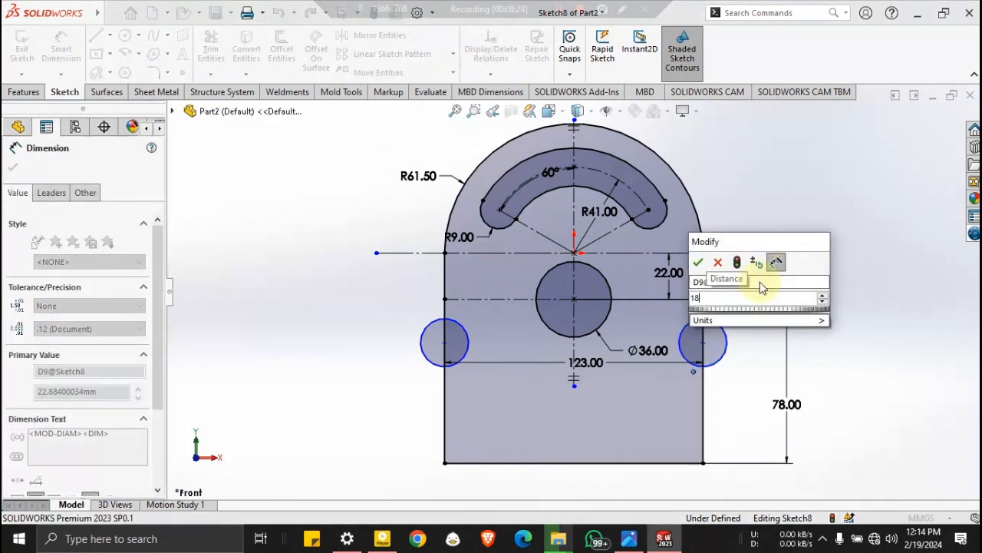
text(*2)
key(Return)
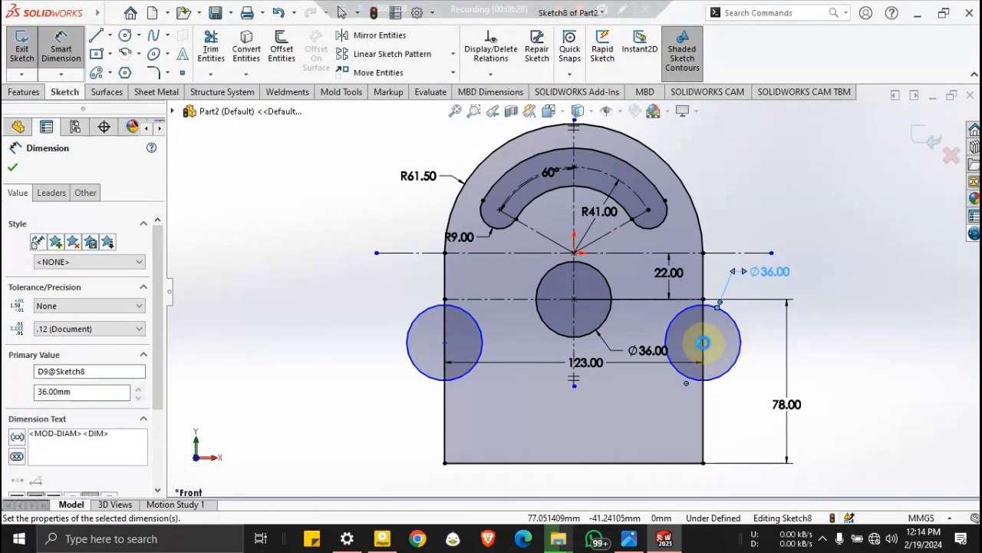
Dimension the vertical distance from the right edge circle's centre to the plate's bottom right corner as 54 mm
click(703, 342)
click(704, 463)
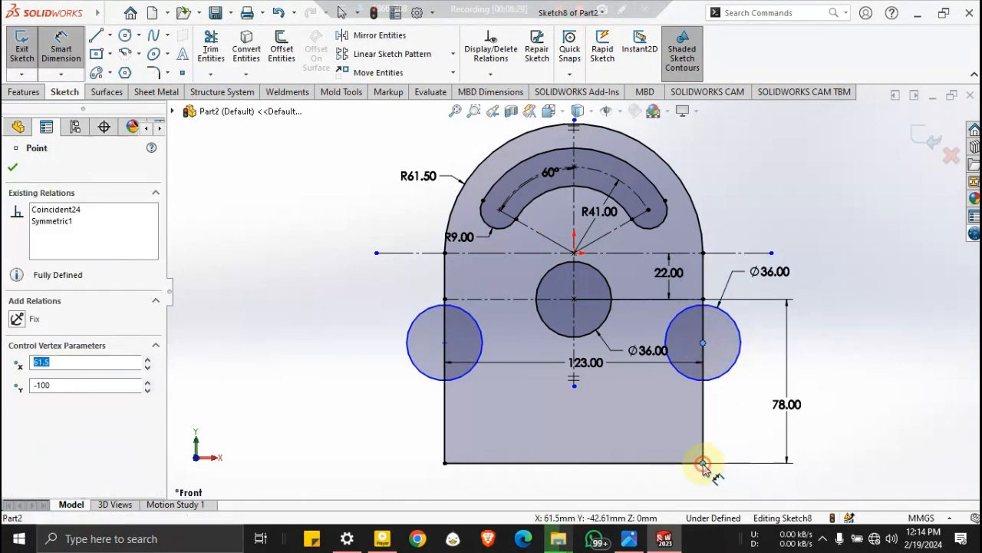
click(769, 421)
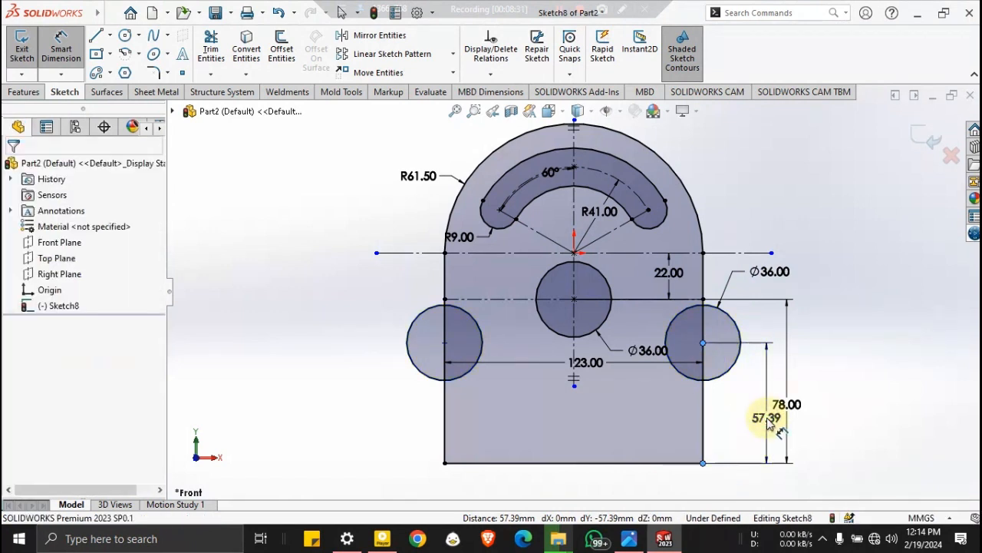
text(54)
key(Return)
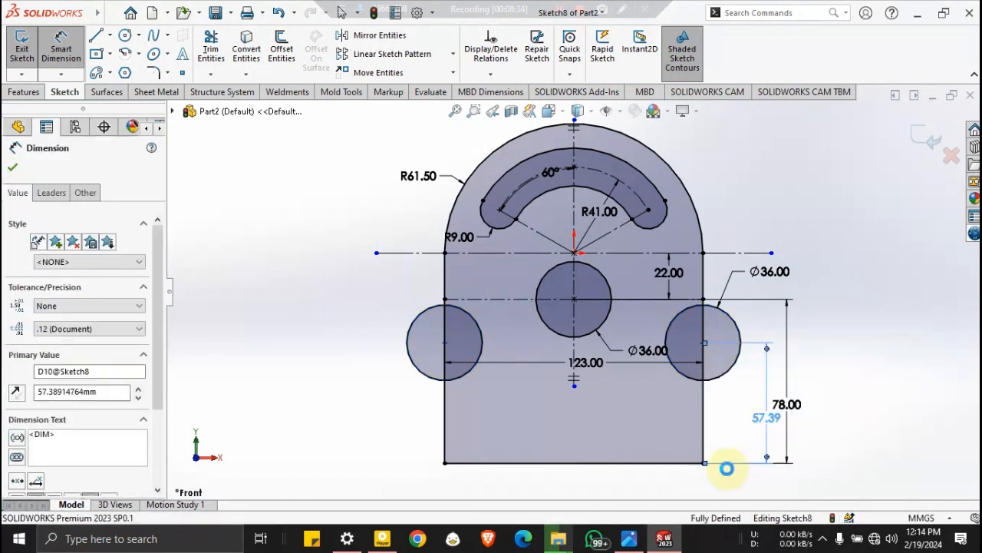
Compare with the reference drawing and power-trim the side circles' outer halves and the edge segments inside them, leaving semicircular notches
click(628, 538)
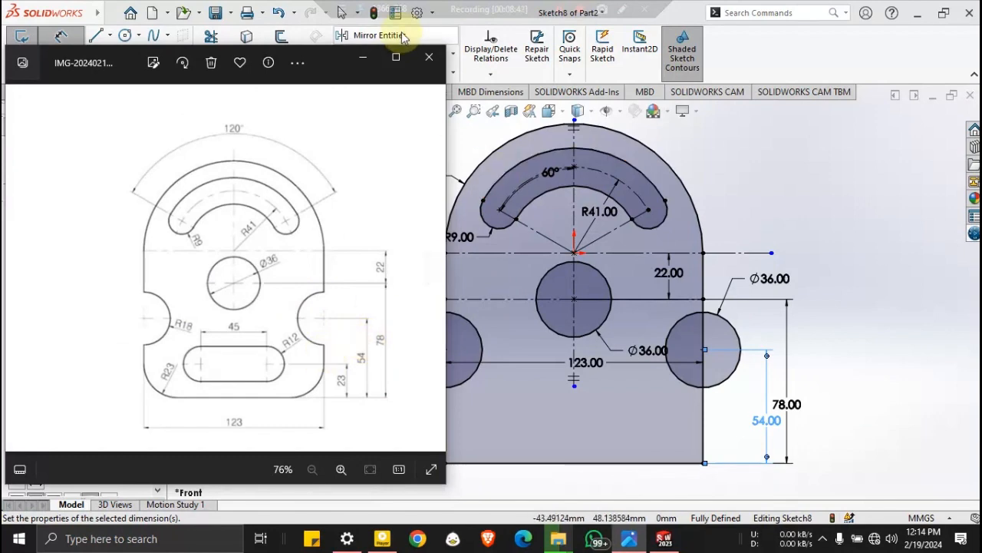
click(363, 58)
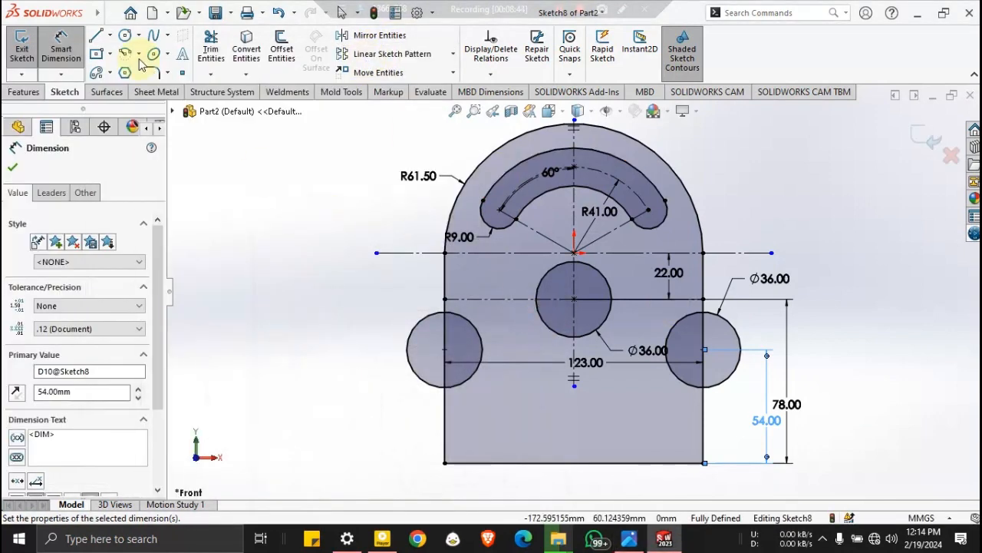
click(209, 52)
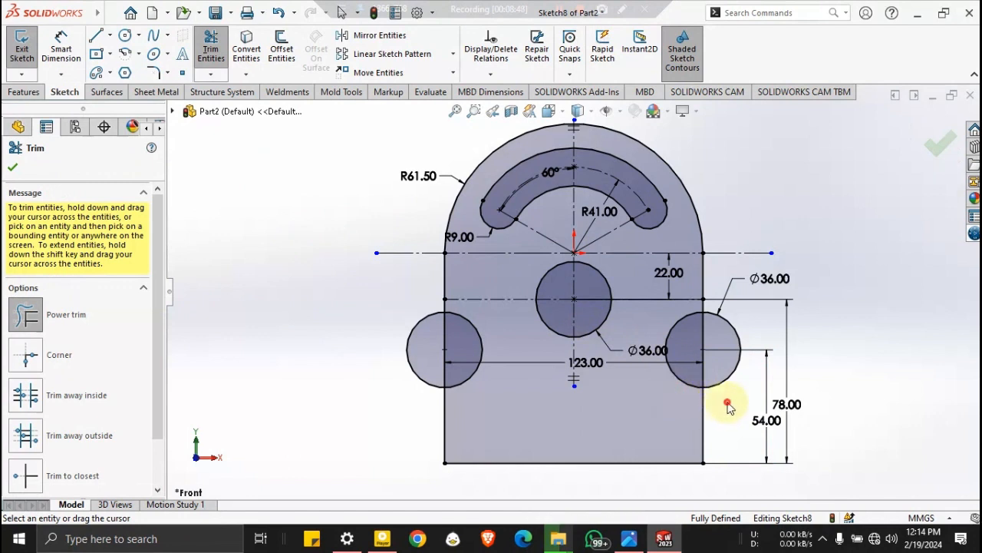
drag(714, 391, 700, 375)
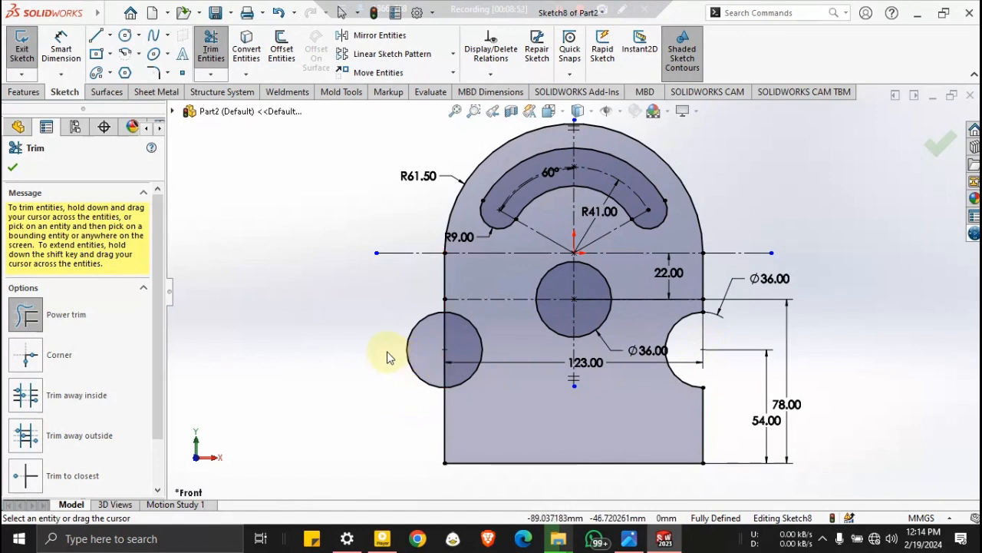
mouse_move(388, 335)
mouse_down()
mouse_move(450, 344)
mouse_move(450, 355)
mouse_up()
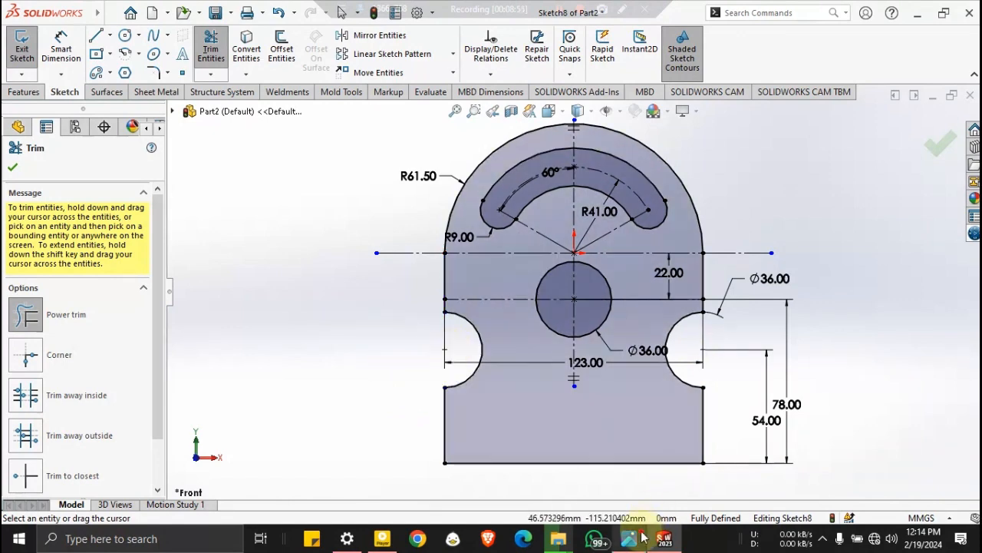
Check the corner radius in the reference drawing and fillet both bottom corners of the plate with a 23 mm radius
click(640, 537)
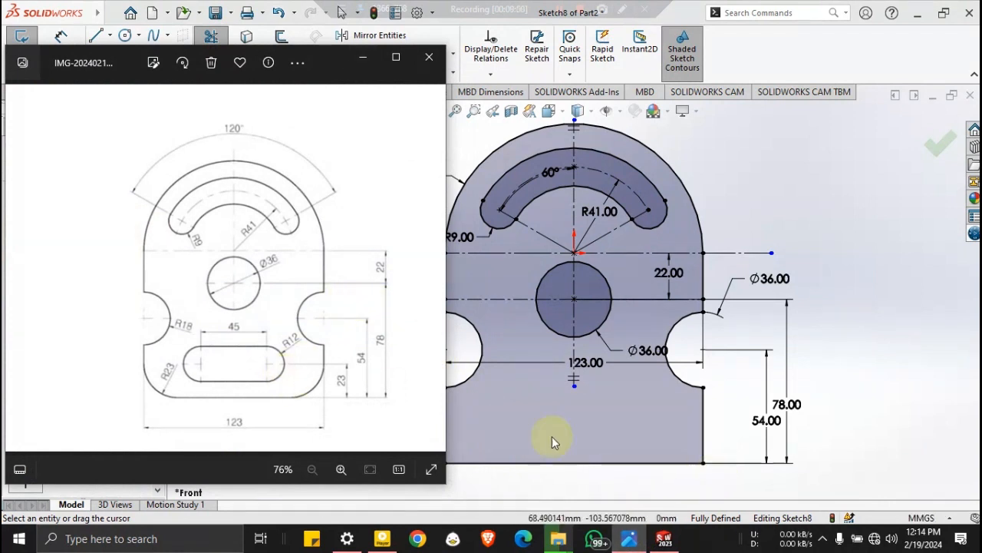
click(364, 57)
click(154, 73)
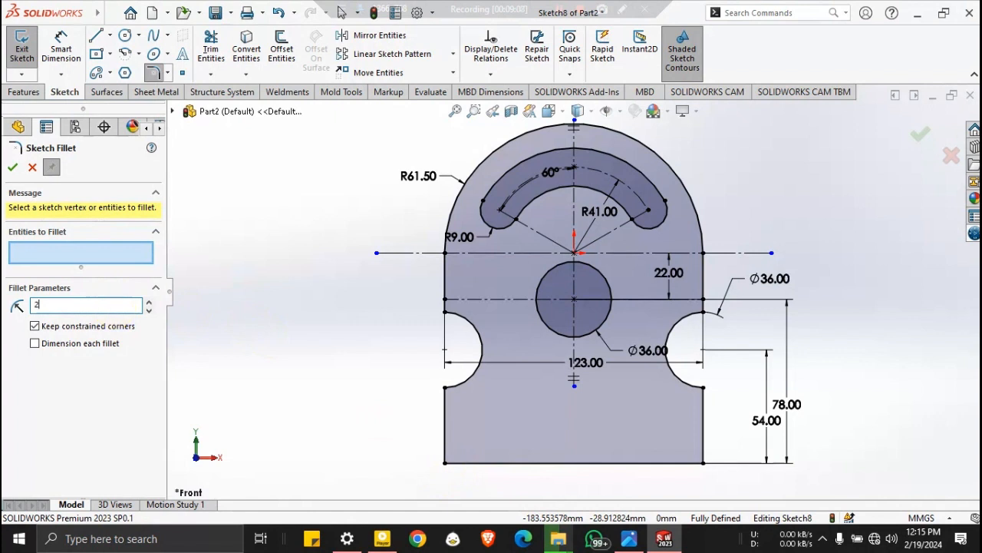
text(23)
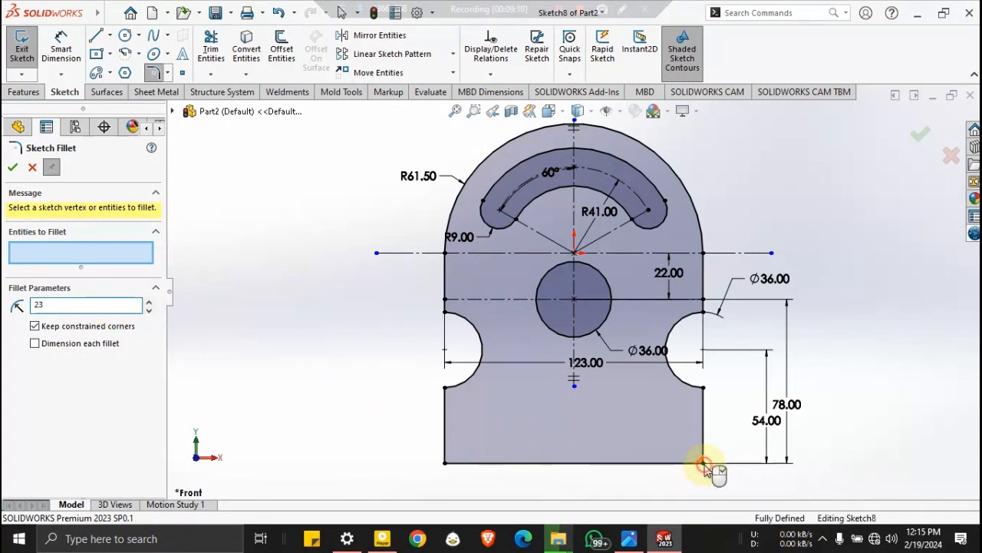
click(703, 462)
click(445, 465)
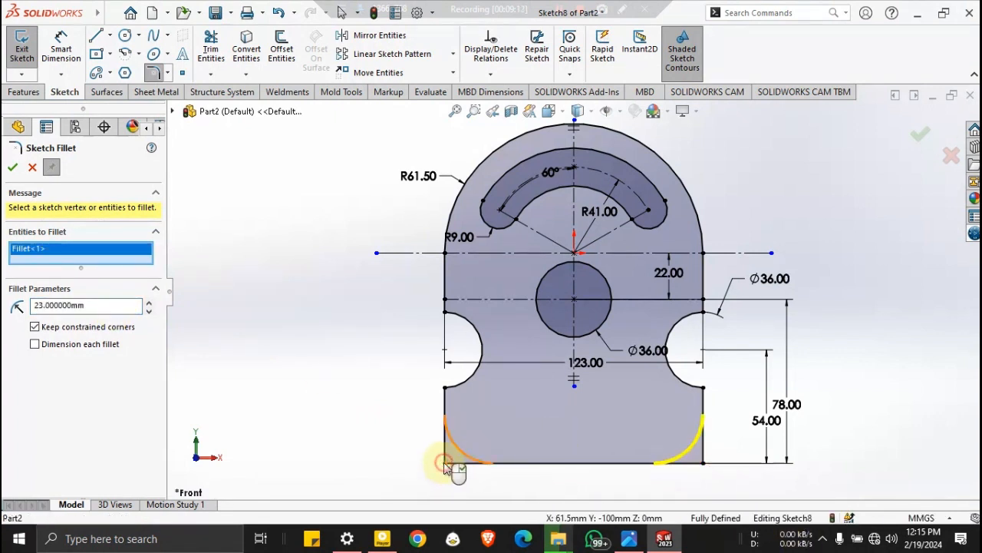
click(12, 167)
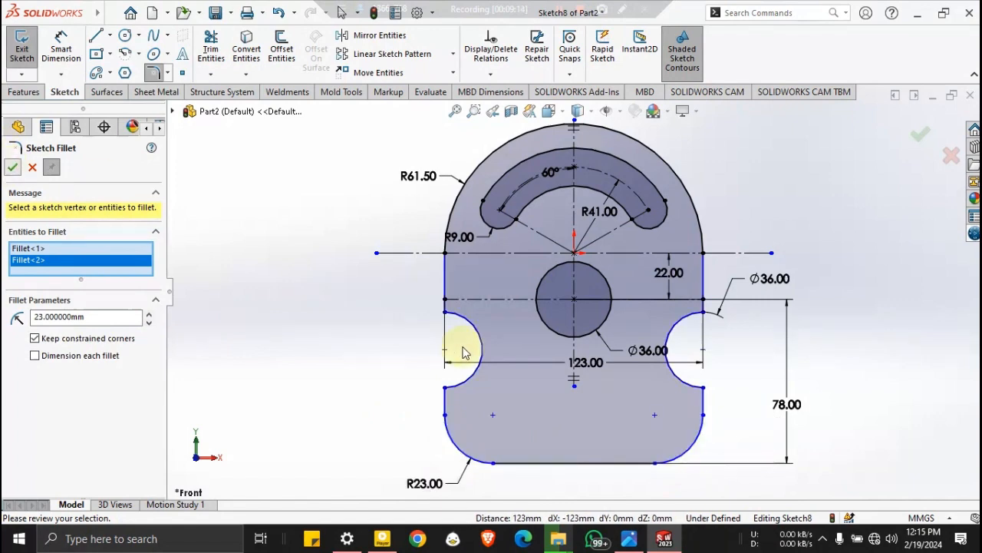
Check the lower slot in the reference drawing and extend the vertical centreline's lower end to just below the plate's bottom edge
click(631, 540)
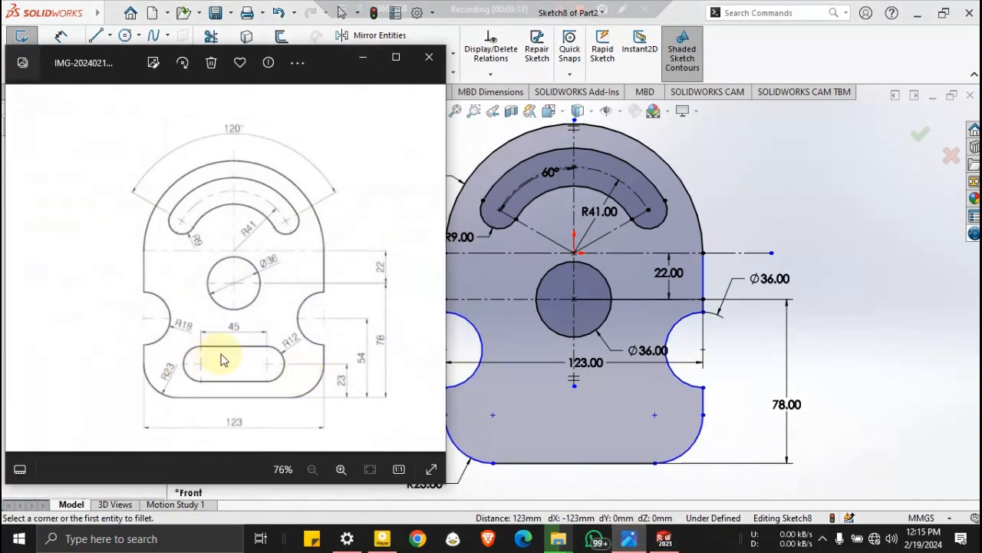
click(361, 62)
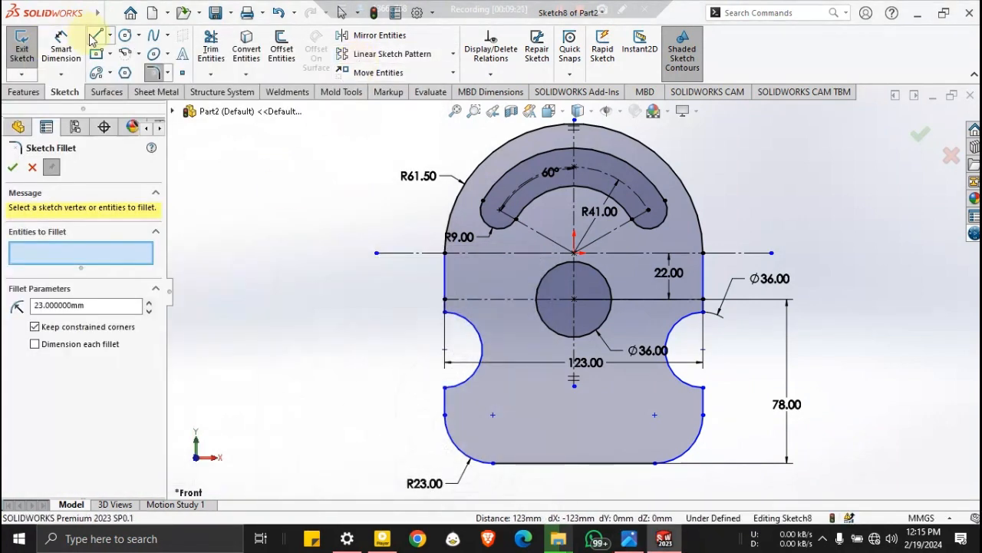
click(90, 35)
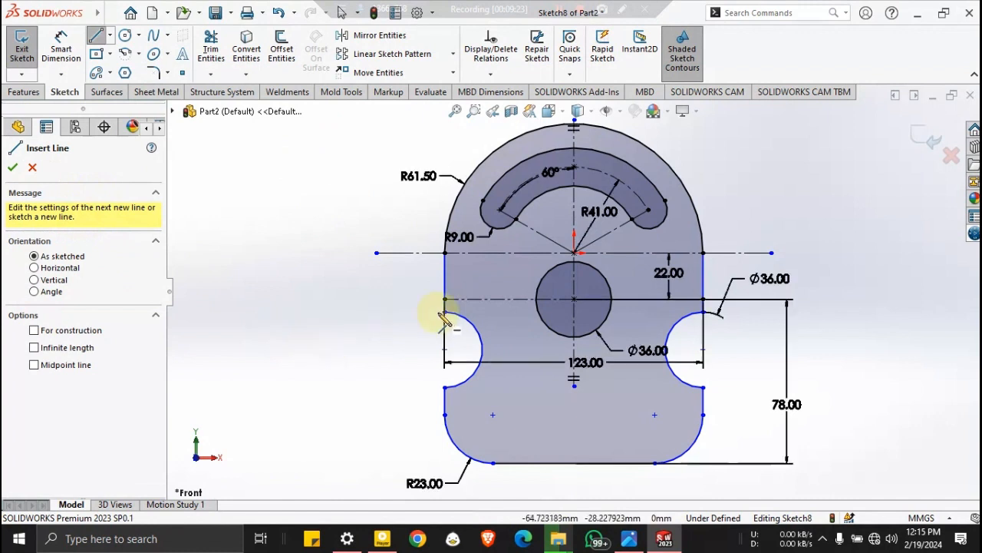
key(Escape)
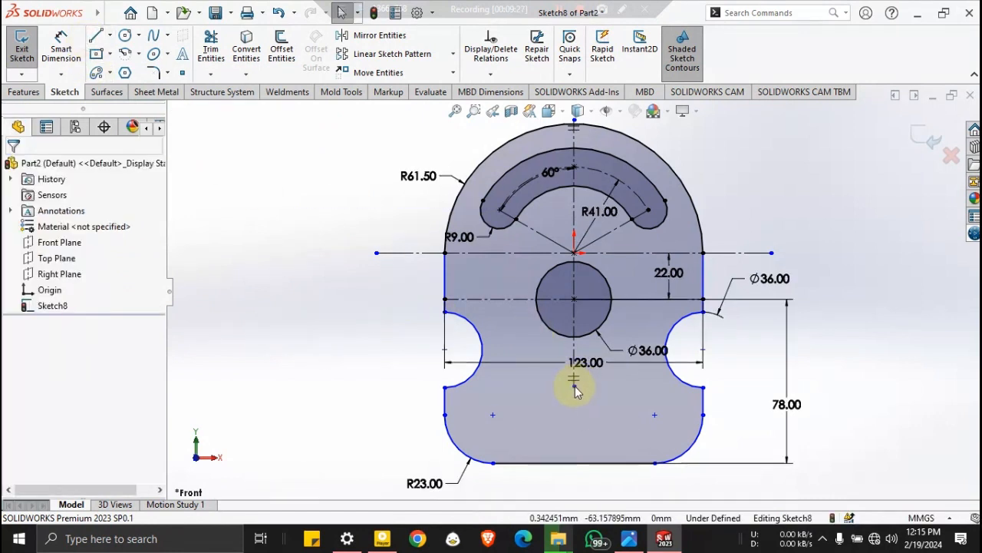
drag(574, 386, 582, 495)
Draw a horizontal centerpoint straight slot on the lower vertical centreline, about 33 mm between arc centres with end radius about 9.2 mm
click(110, 73)
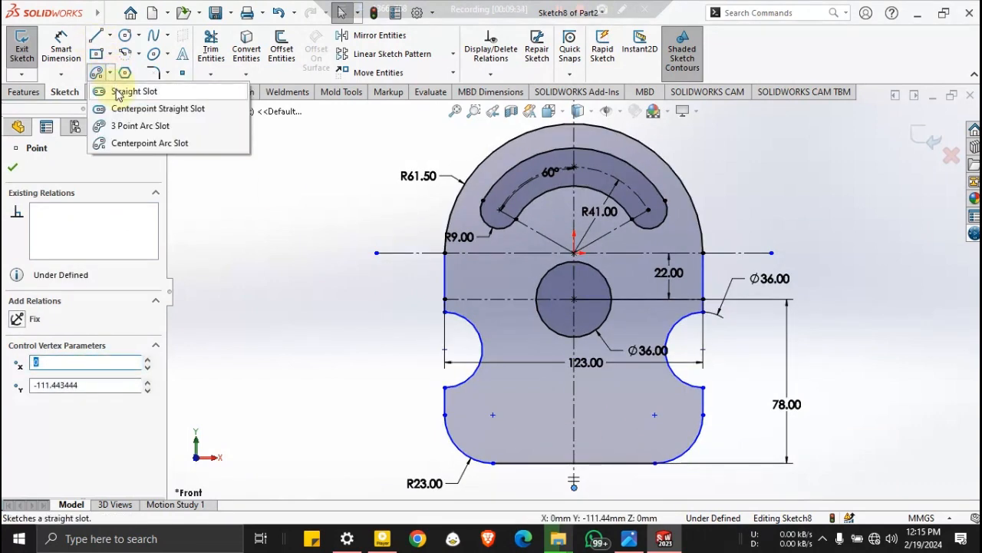
click(129, 109)
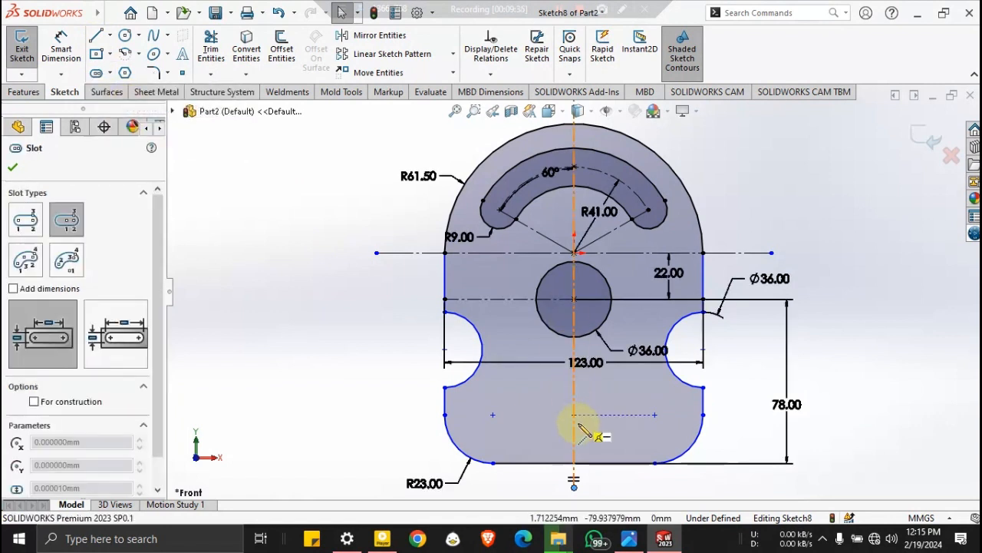
click(574, 427)
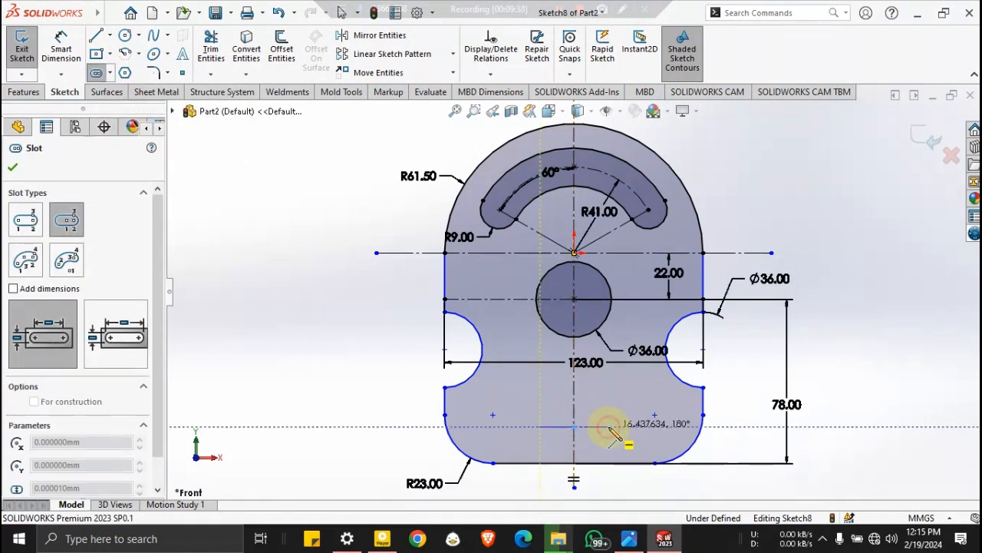
click(608, 427)
click(607, 407)
Check the slot's position in the reference drawing and dimension its centreline 23 mm above the plate's bottom edge
click(630, 538)
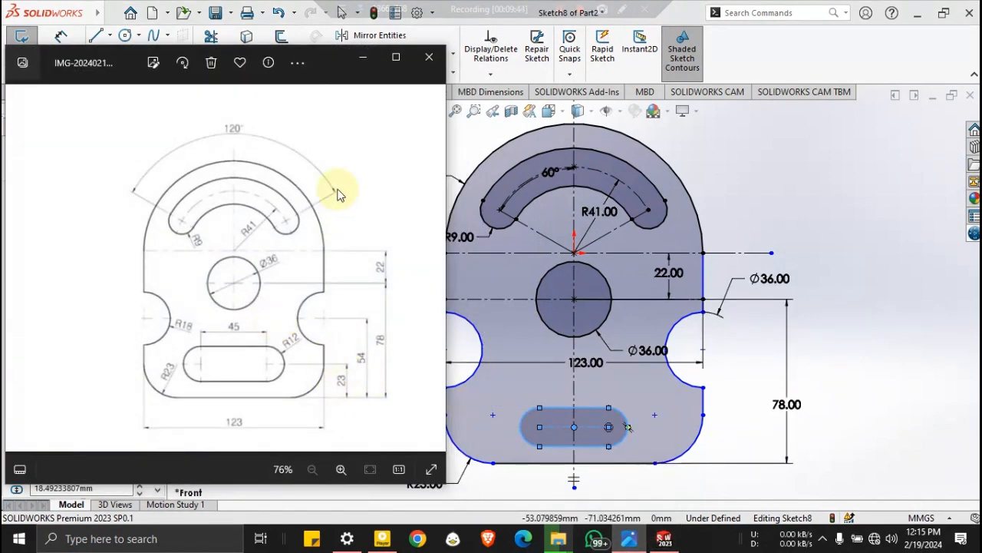
click(363, 60)
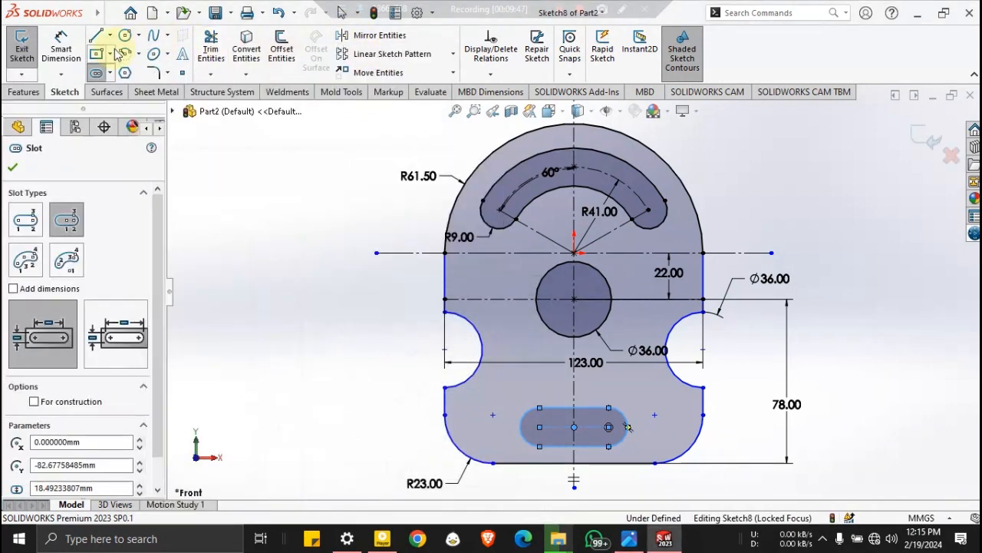
click(77, 48)
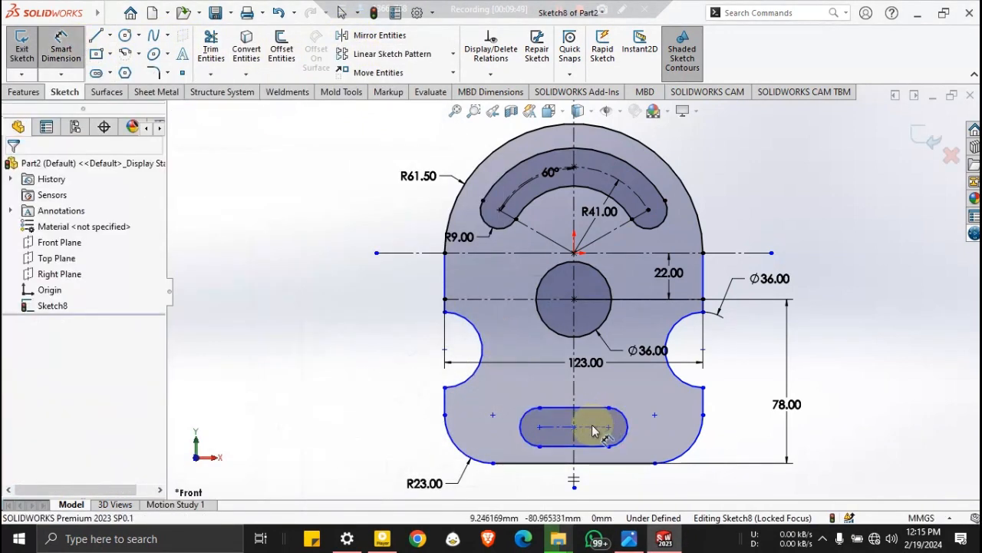
click(595, 441)
click(587, 462)
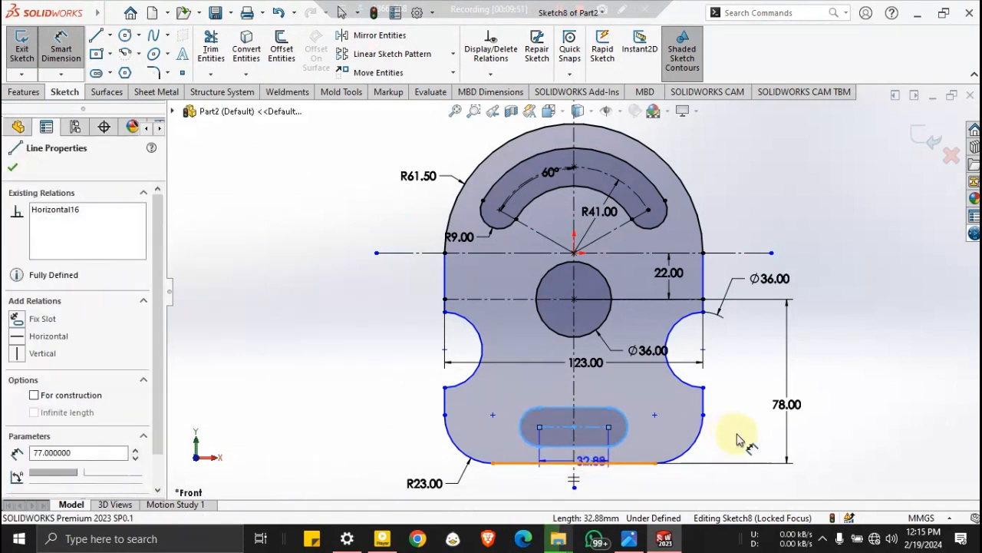
click(742, 443)
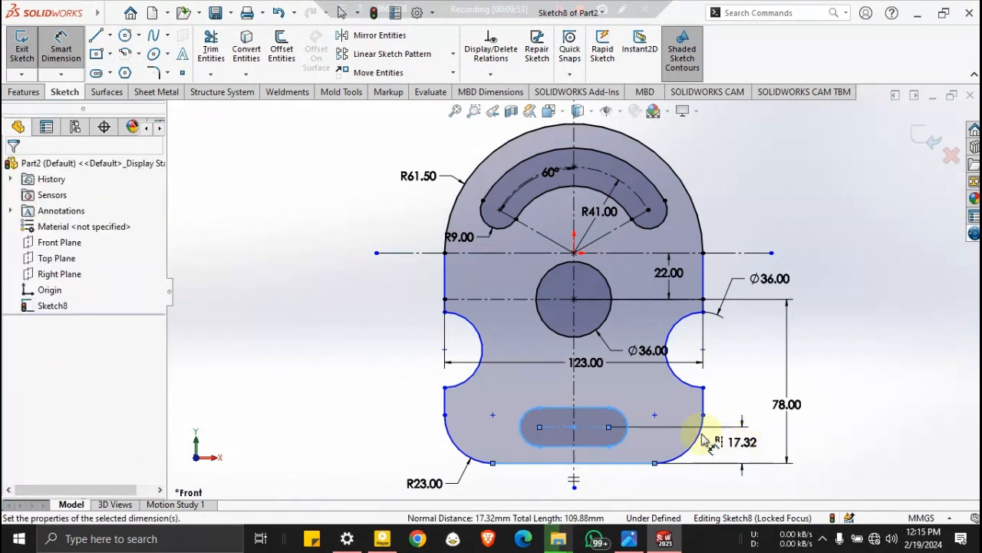
key(Return)
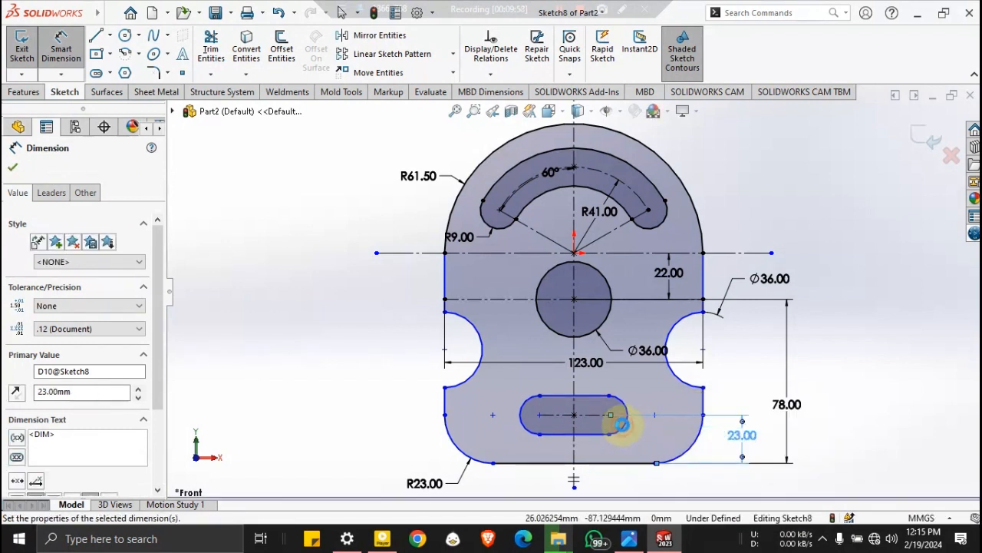
Dimension the lower slot's end radius as 12 mm, checking the value in the reference drawing
click(656, 432)
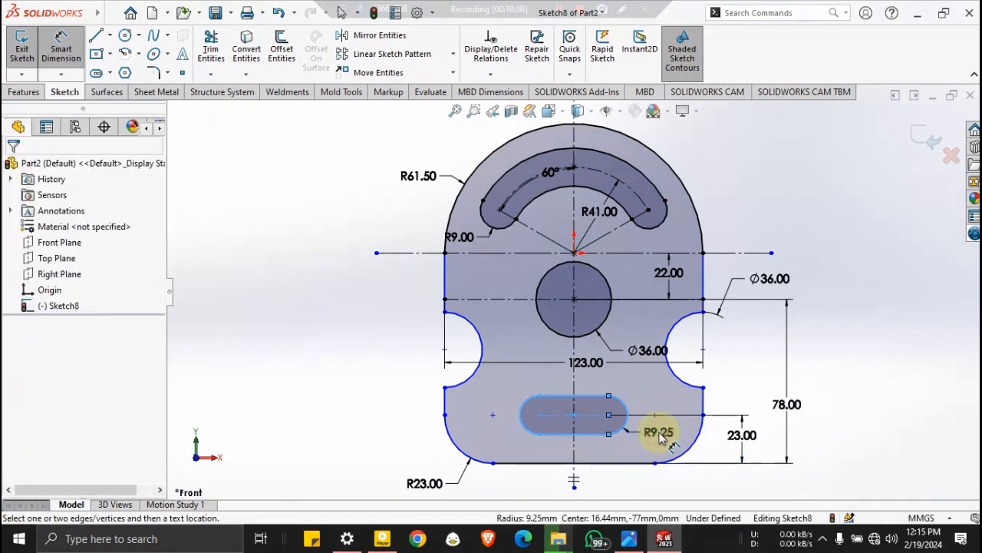
click(660, 434)
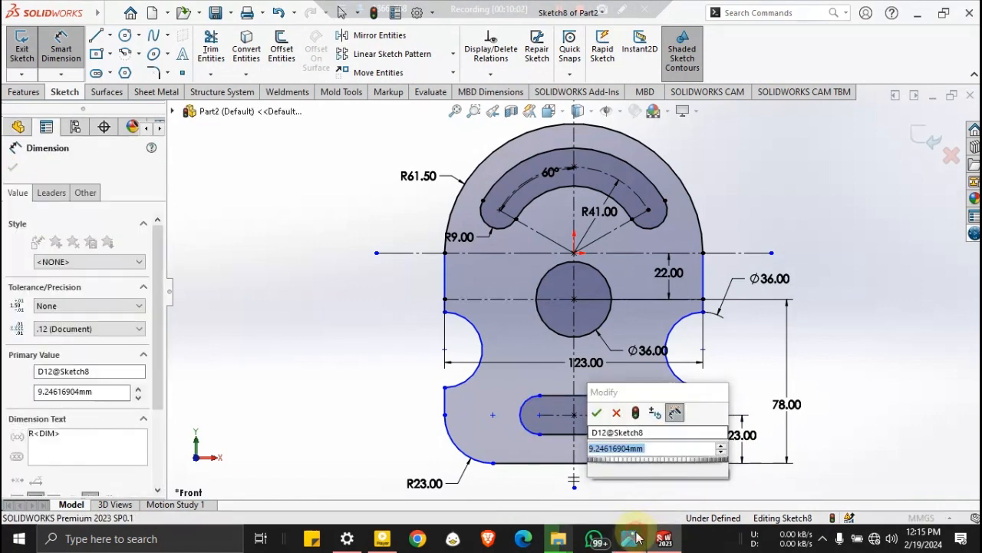
click(629, 538)
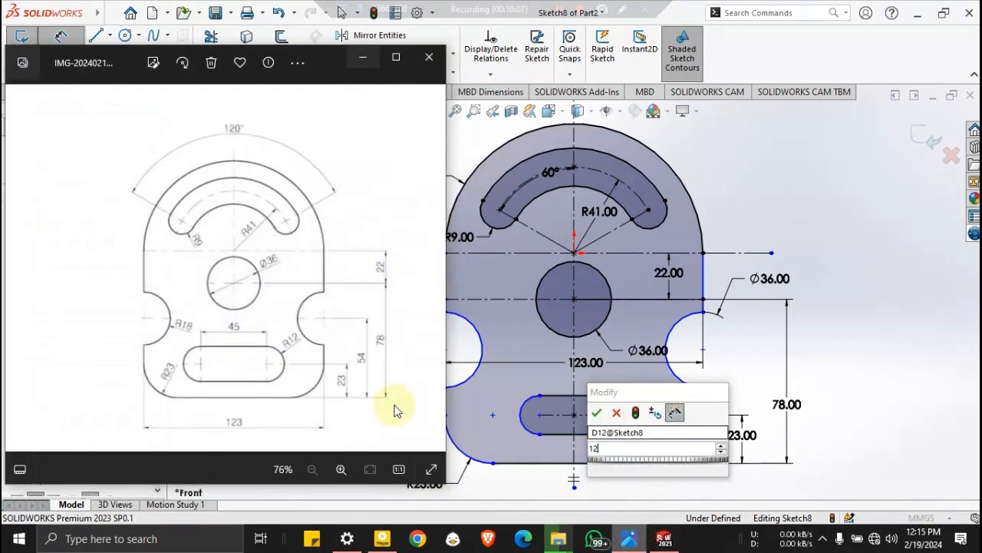
Dimension the lower slot's centre-to-centre length as 45 mm per the reference drawing and end dimensioning
click(551, 414)
click(581, 391)
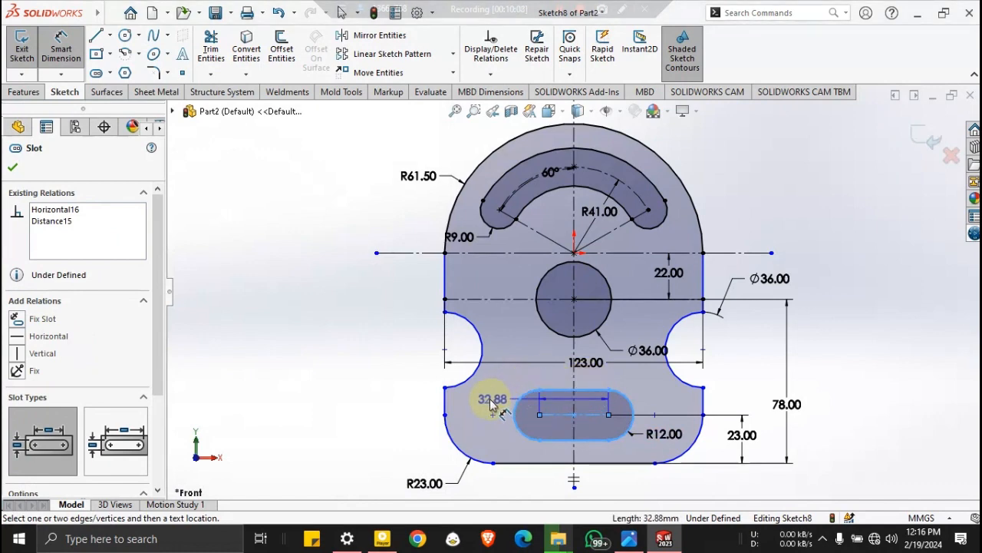
click(490, 405)
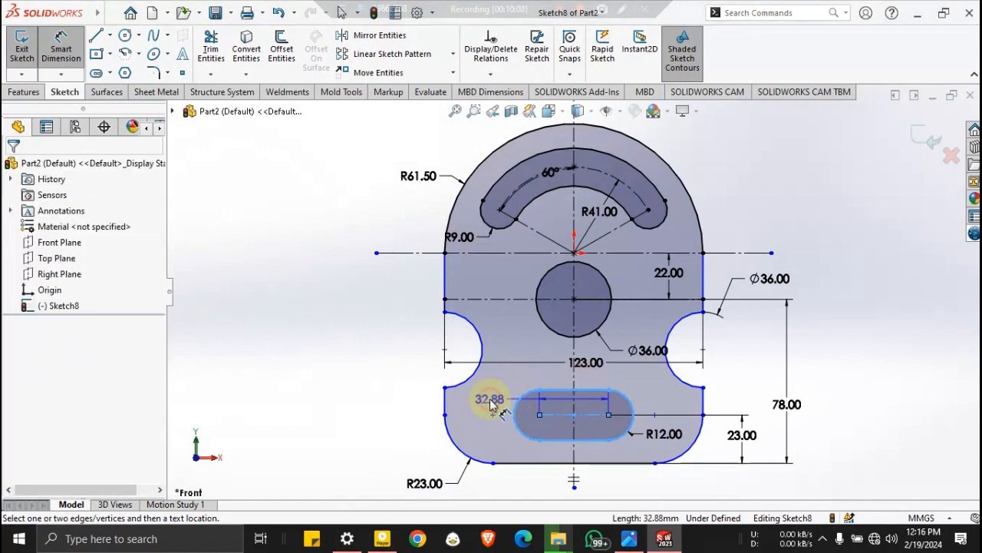
click(631, 540)
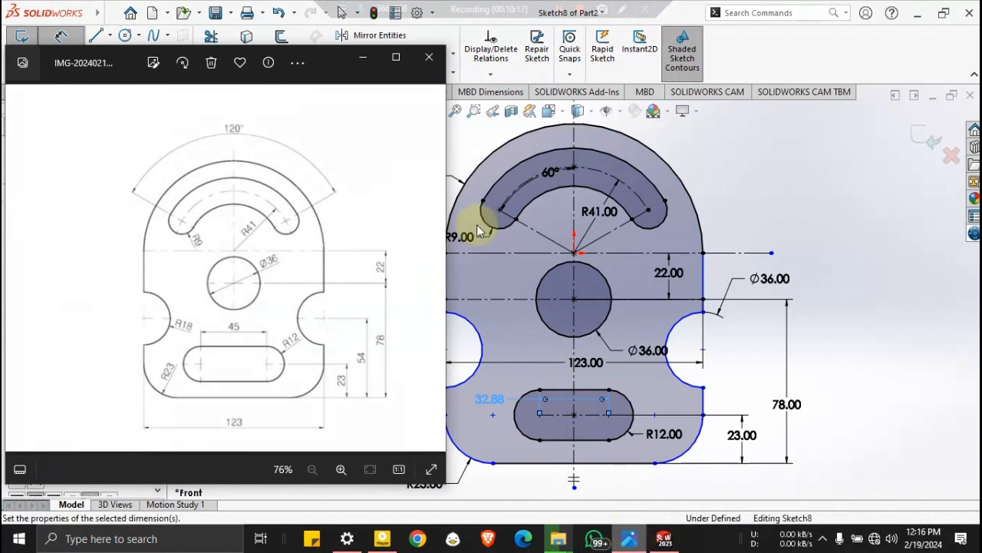
click(365, 58)
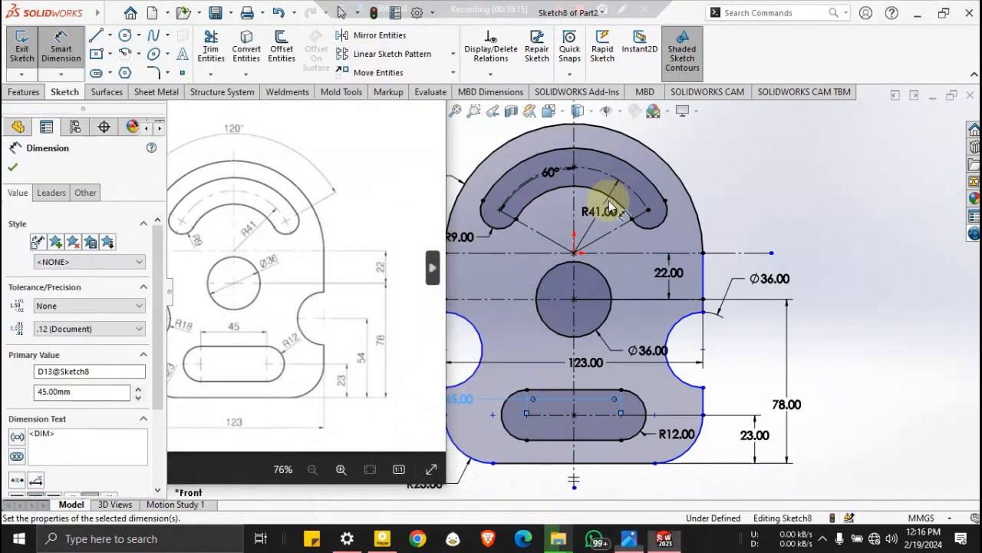
click(722, 181)
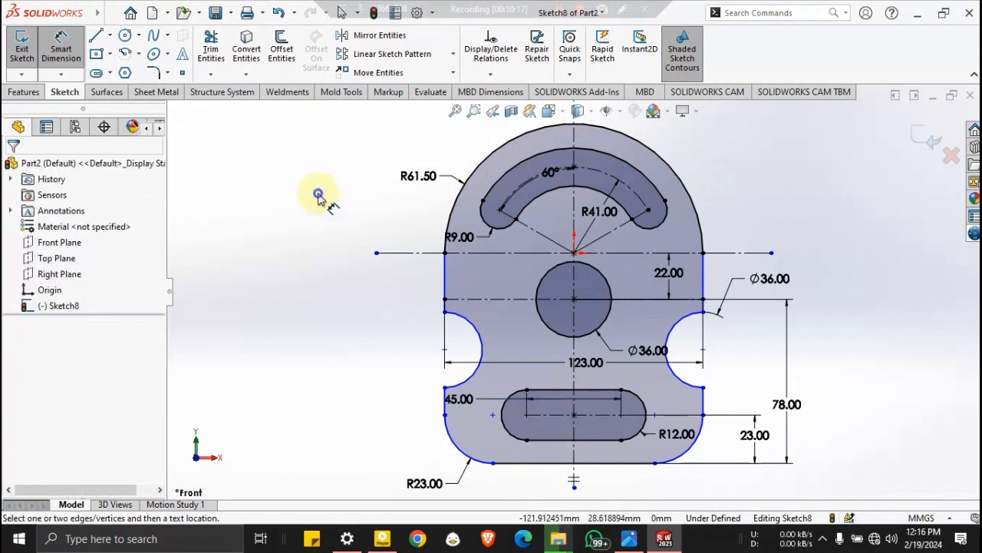
right_click(322, 196)
key(Escape)
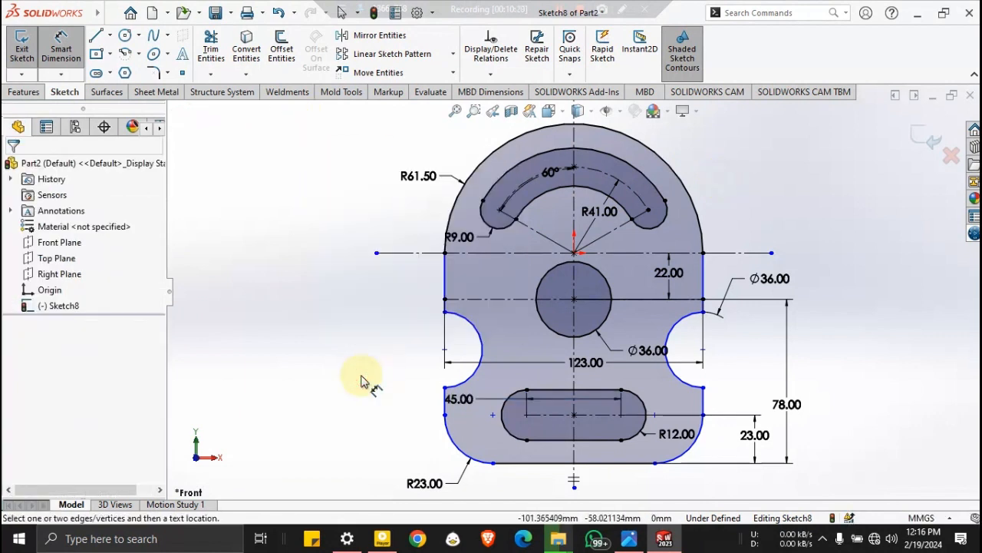
key(Escape)
Fully define the plate's side edges, both notch arcs and both bottom corner fillets using calculated relations and baseline dimensions from the origin
right_click(361, 377)
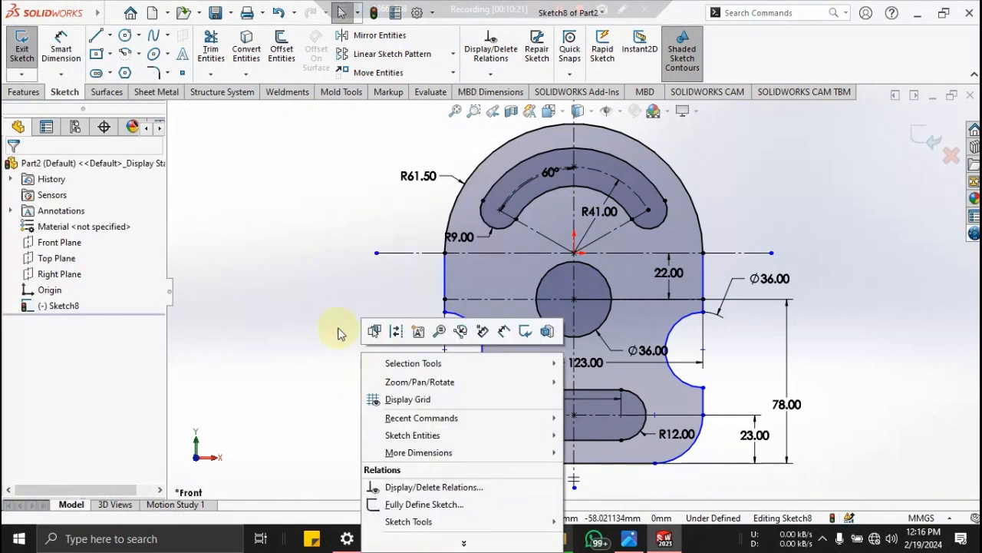
click(395, 504)
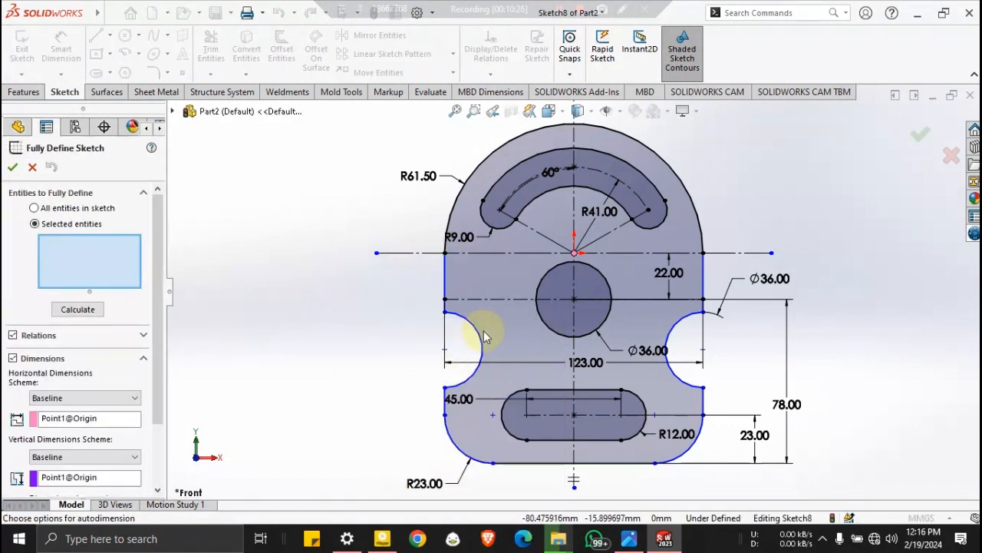
click(446, 278)
click(464, 316)
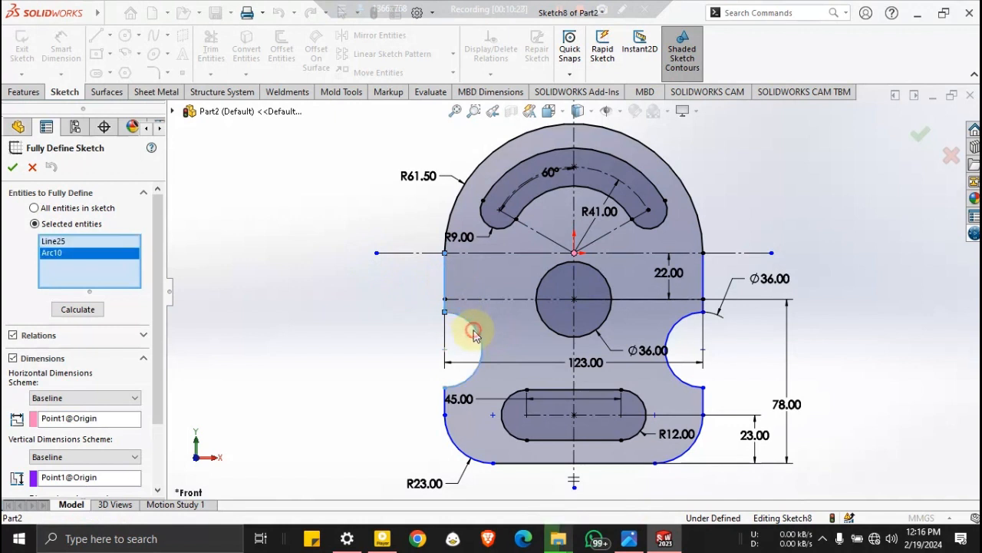
click(444, 400)
click(446, 427)
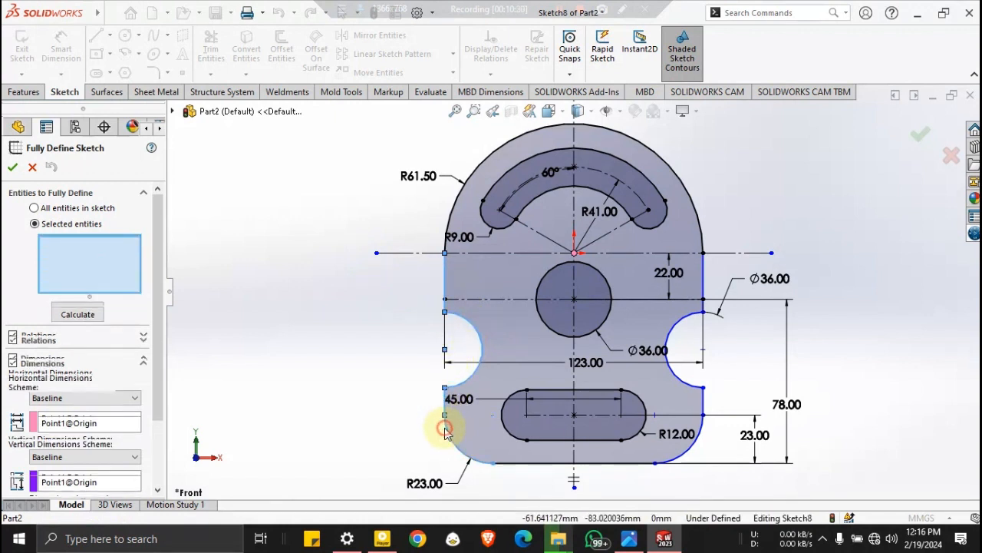
click(692, 388)
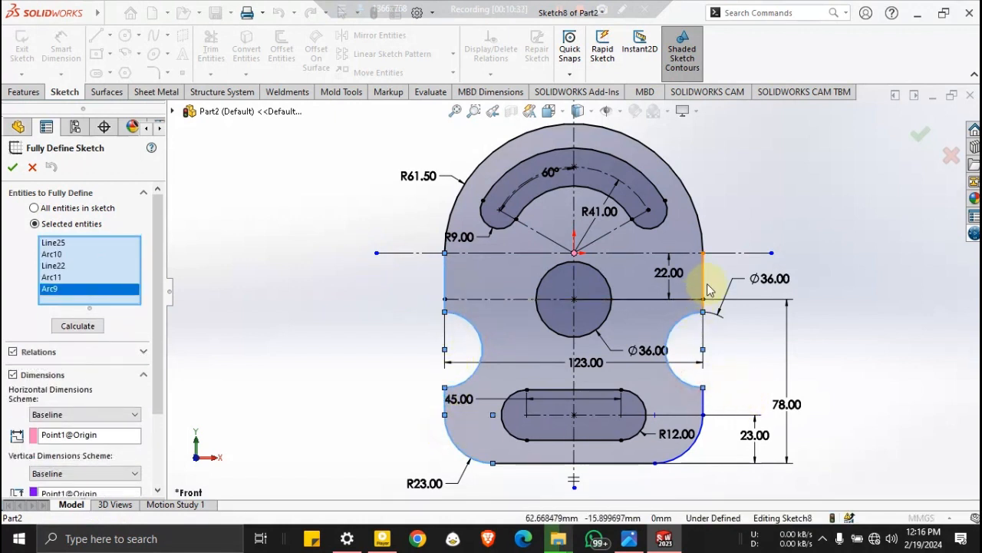
click(705, 285)
click(705, 428)
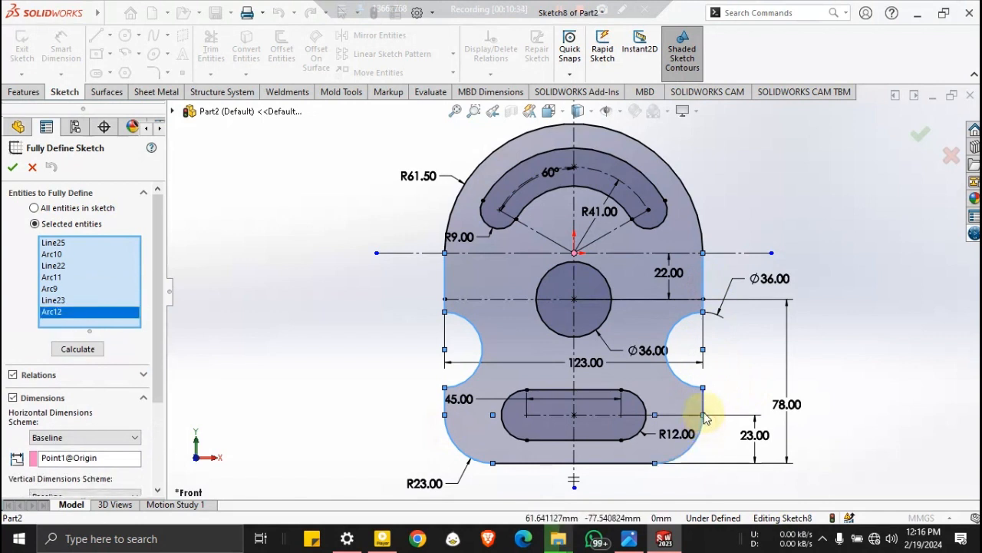
click(703, 406)
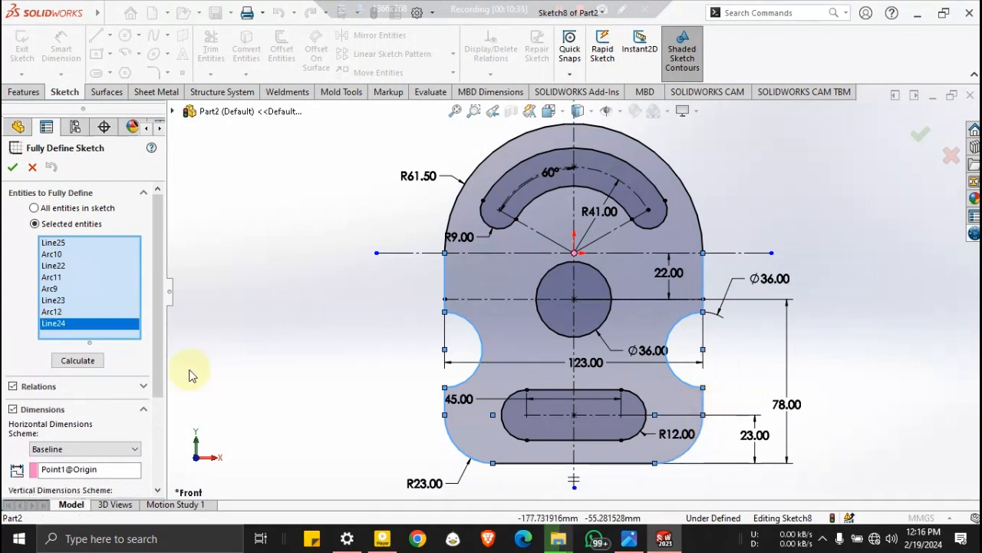
click(99, 357)
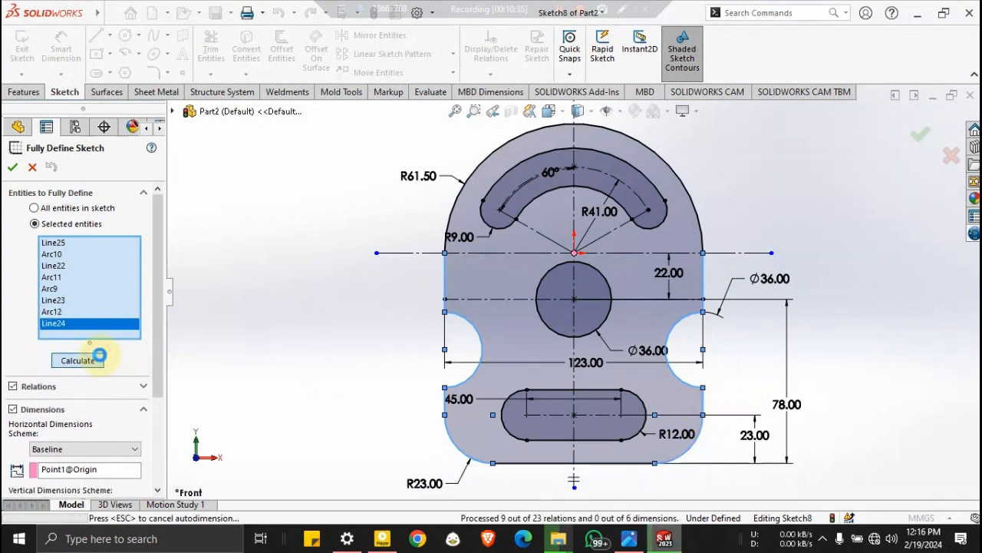
click(11, 166)
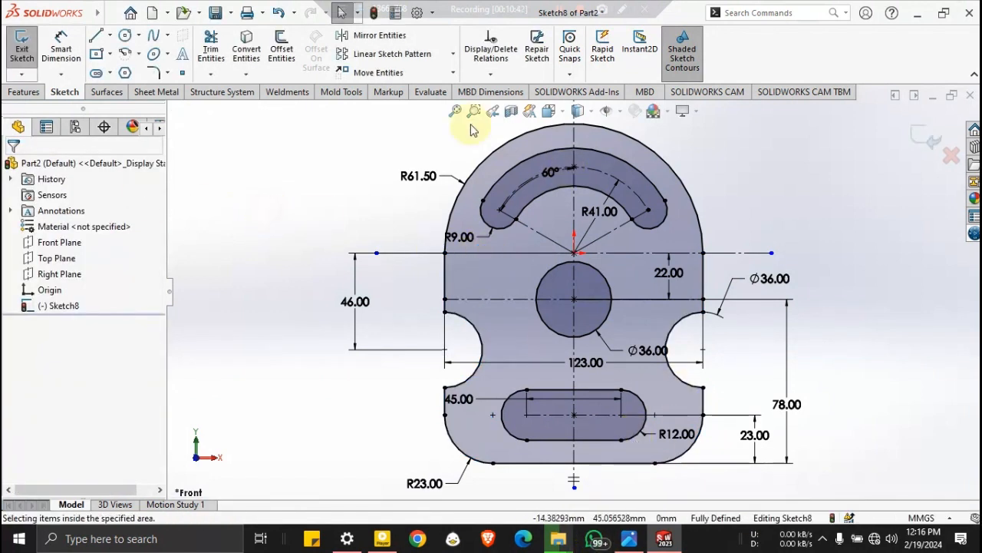
Compare the whole plate sketch with the reference drawing
click(455, 110)
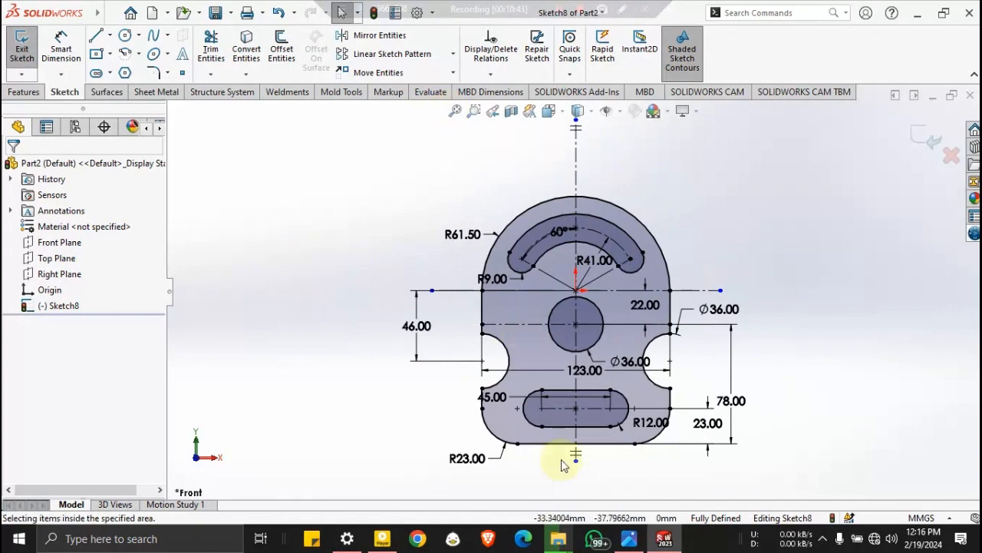
click(628, 538)
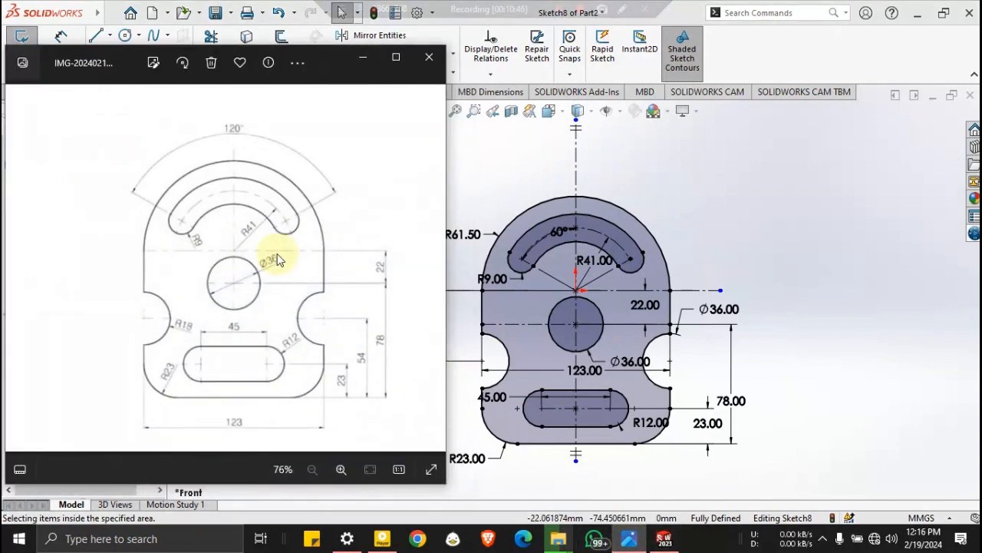